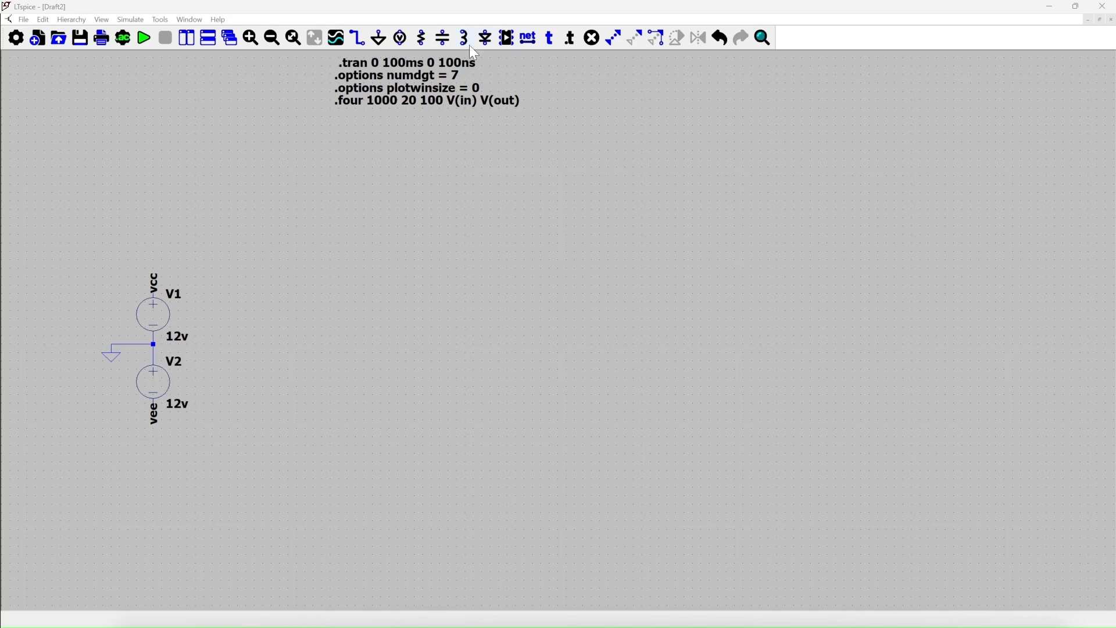
Place an OP07 op-amp in the open area to the right of the two supply sources.
left_click(506, 40)
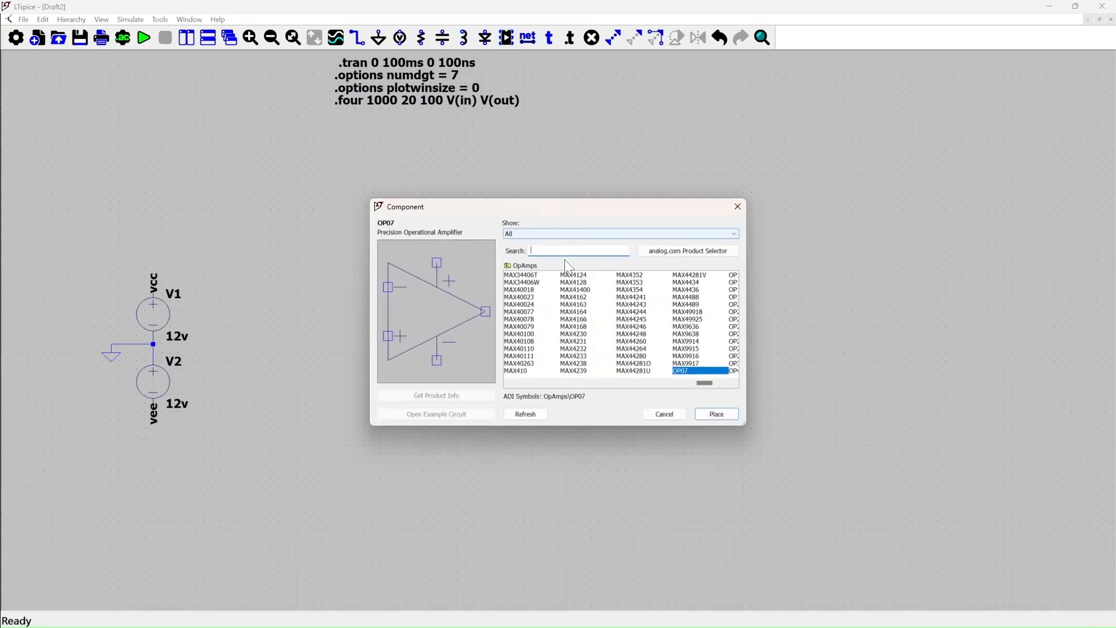
type("op7")
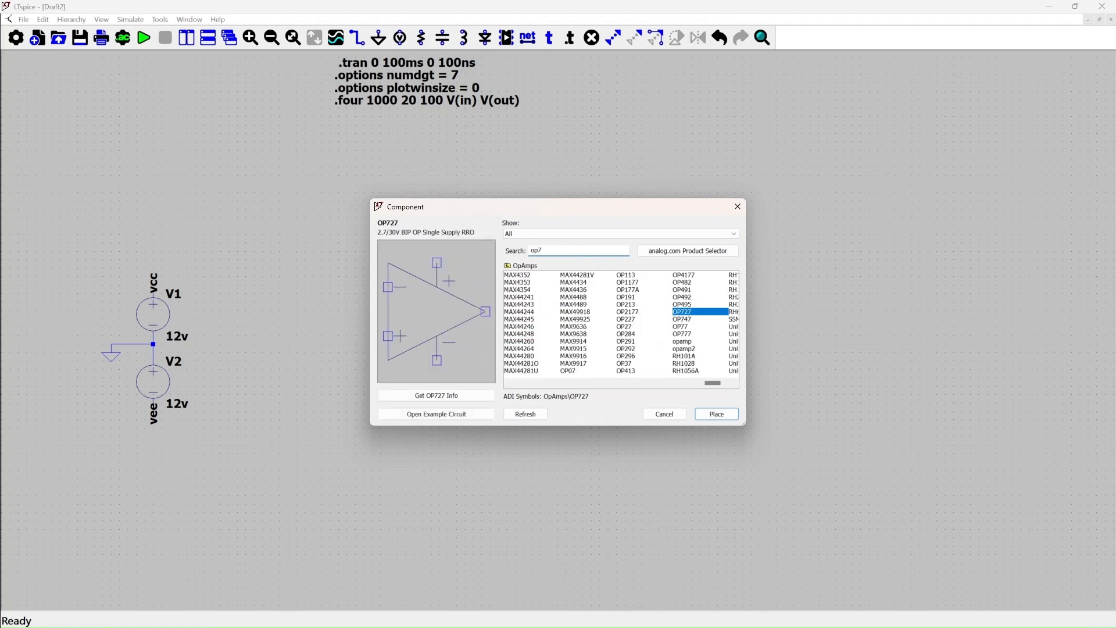
left_click(569, 371)
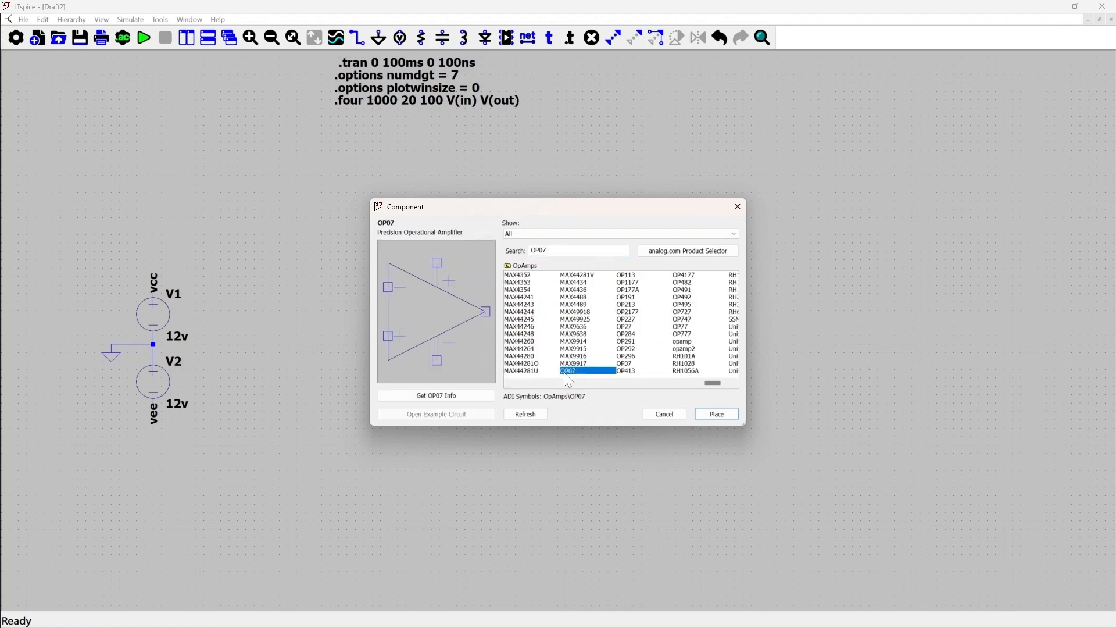
left_click(722, 417)
left_click(599, 319)
key("Escape")
Place two horizontal resistors, R1 above the op-amp and R2 to the left in line with its inverting input.
scroll(541, 353, "up", 3)
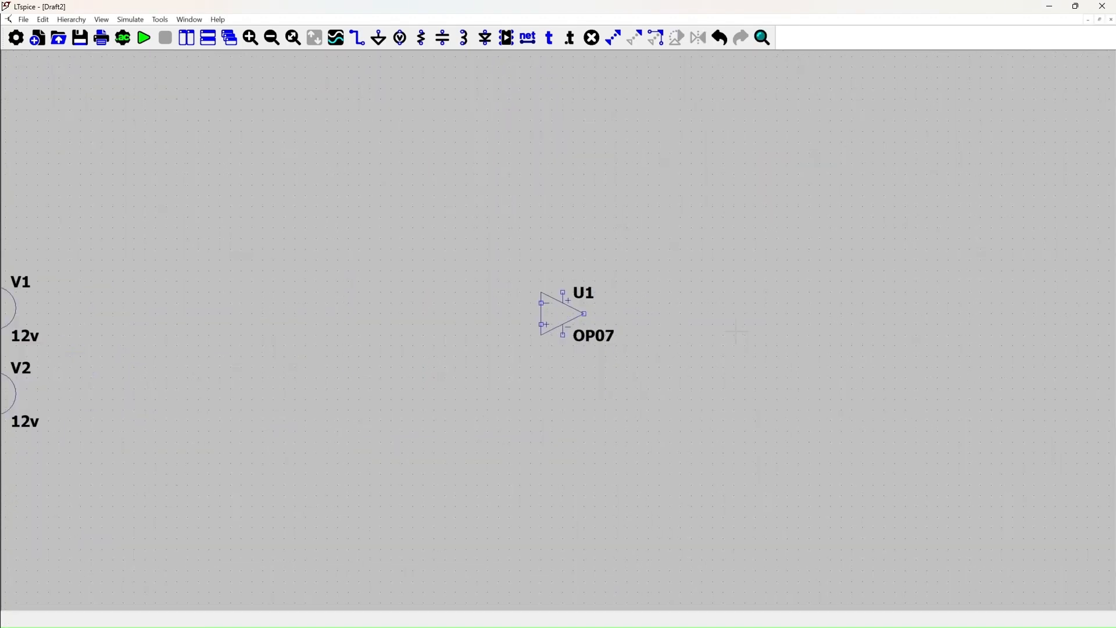
scroll(778, 442, "up", 1)
left_click_drag(778, 442, 650, 477)
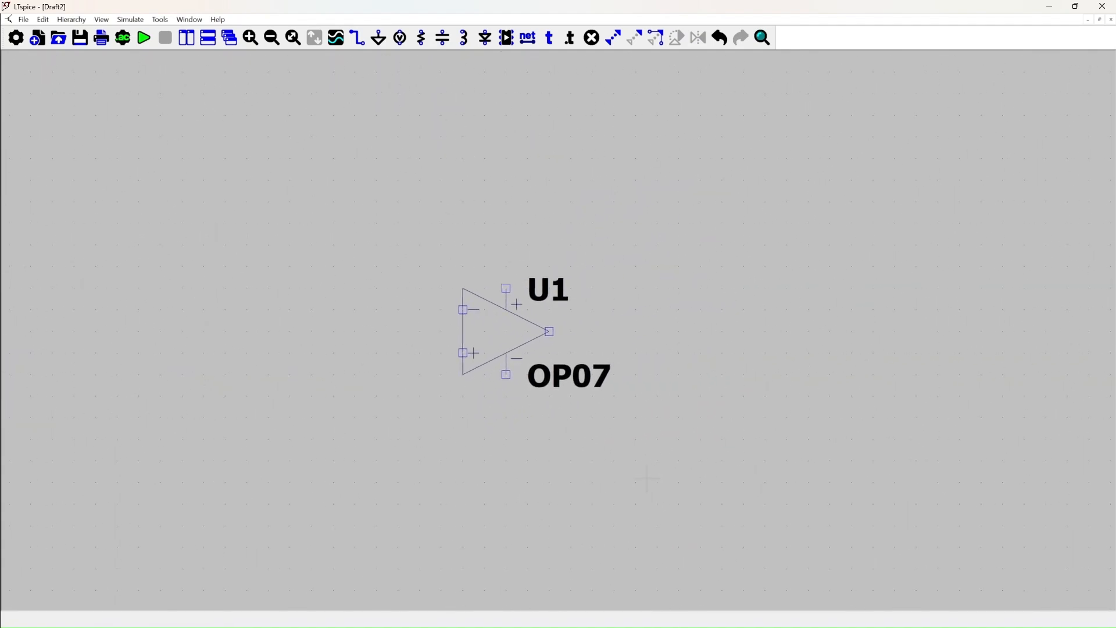
key("r")
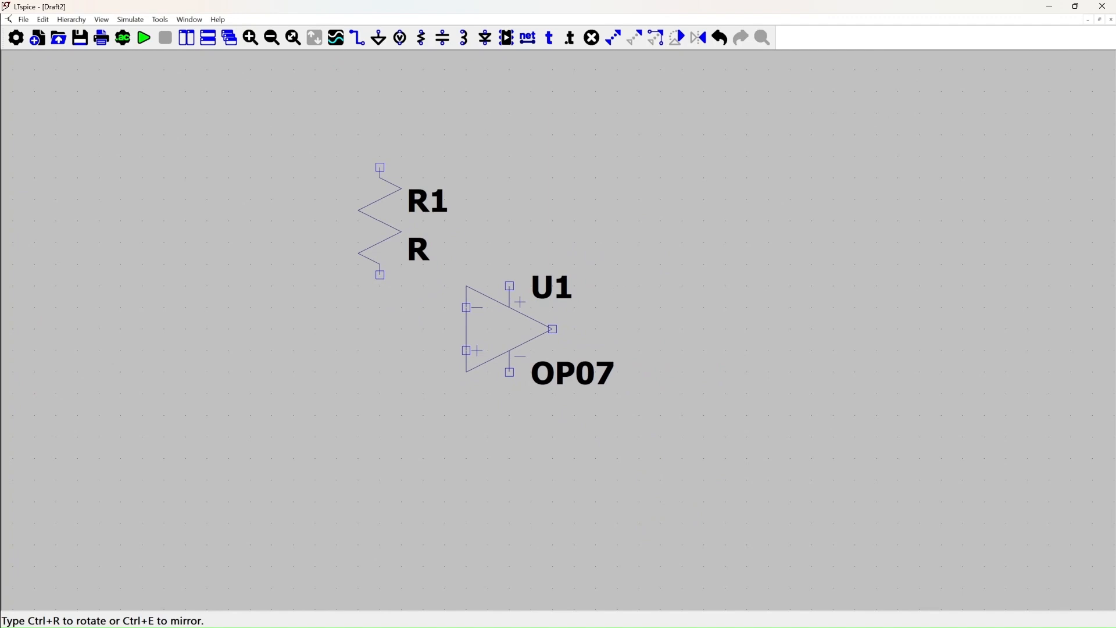
key("ctrl+r")
left_click(499, 178)
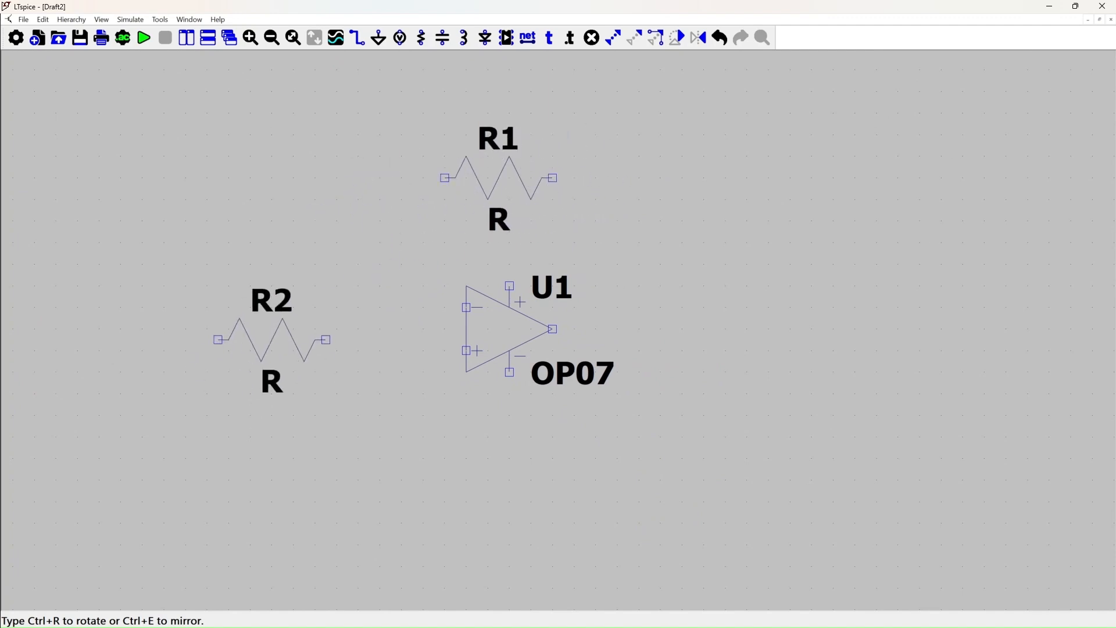
left_click(304, 308)
key("Escape")
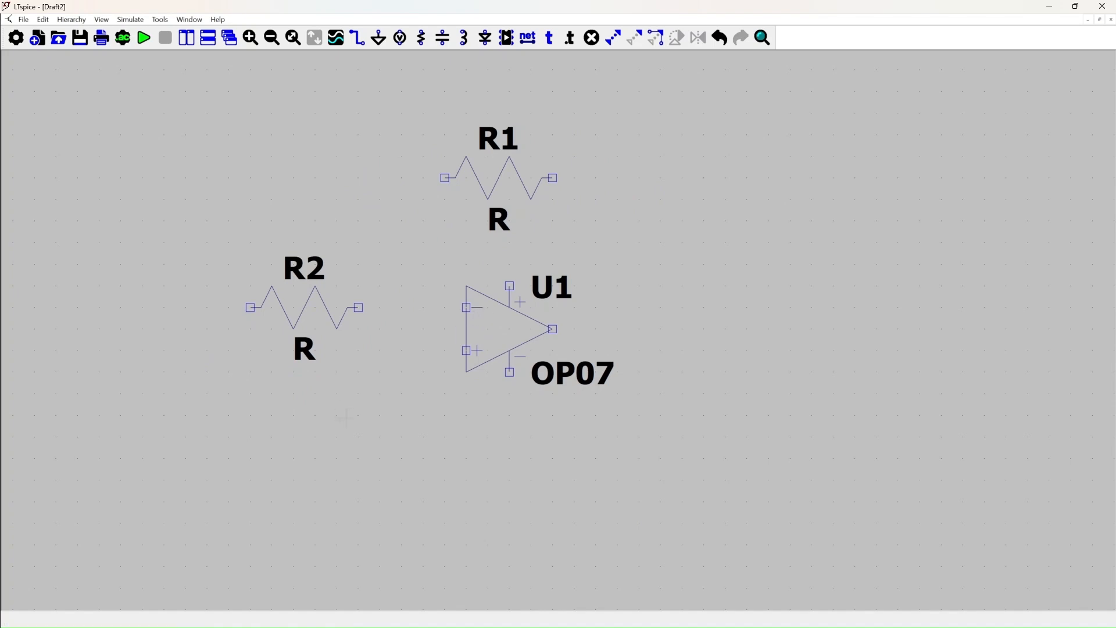
Wire R2 in series into the op-amp's inverting input and connect that node to the left end of R1.
key("F3")
left_click(184, 307)
left_click(467, 307)
key("Escape")
key("ctrl+z")
key("F3")
left_click(445, 307)
left_click(445, 178)
Wire the op-amp output to the right end of R1 to close the feedback loop.
left_click(617, 178)
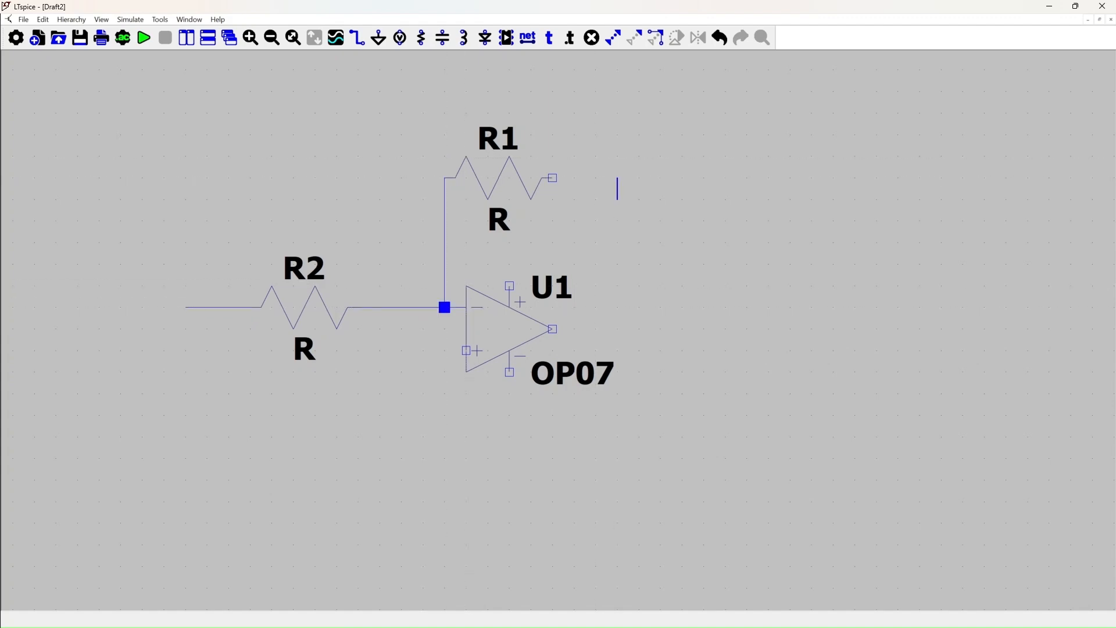
left_click(553, 329)
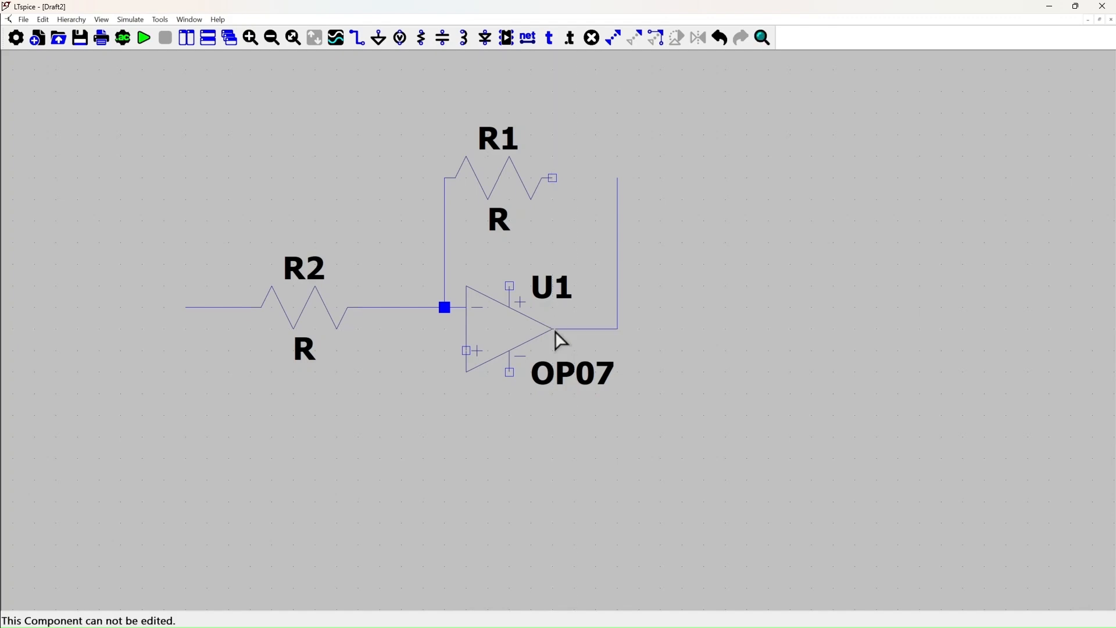
left_click(553, 178)
left_click(617, 178)
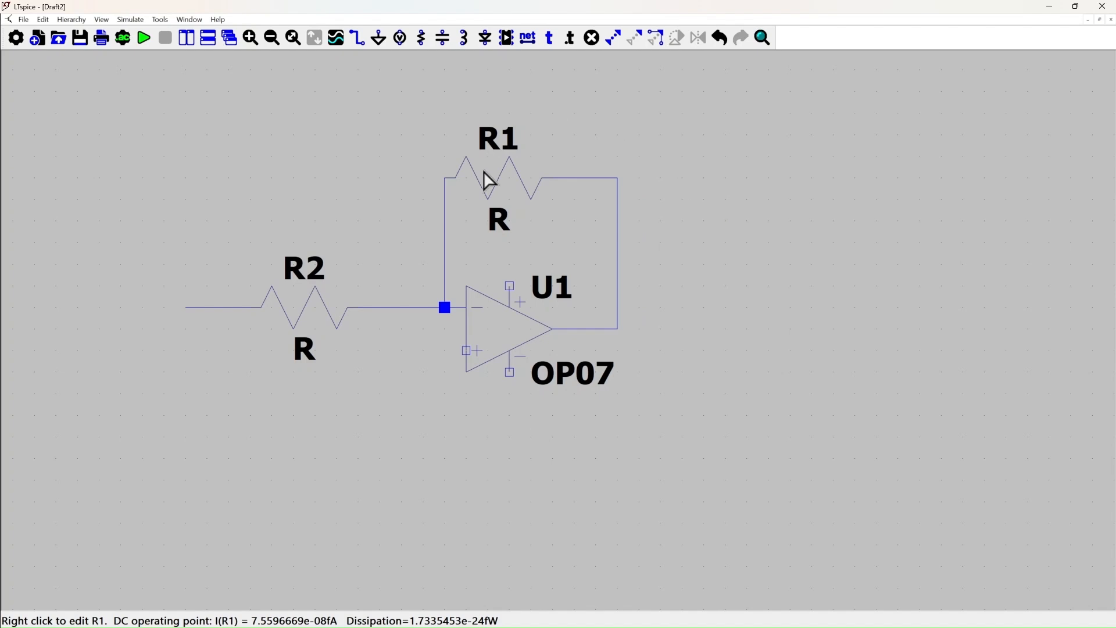
key("F8")
mouse_move(483, 169)
left_mouse_down()
mouse_move(527, 169)
mouse_move(483, 170)
left_mouse_up()
key("Escape")
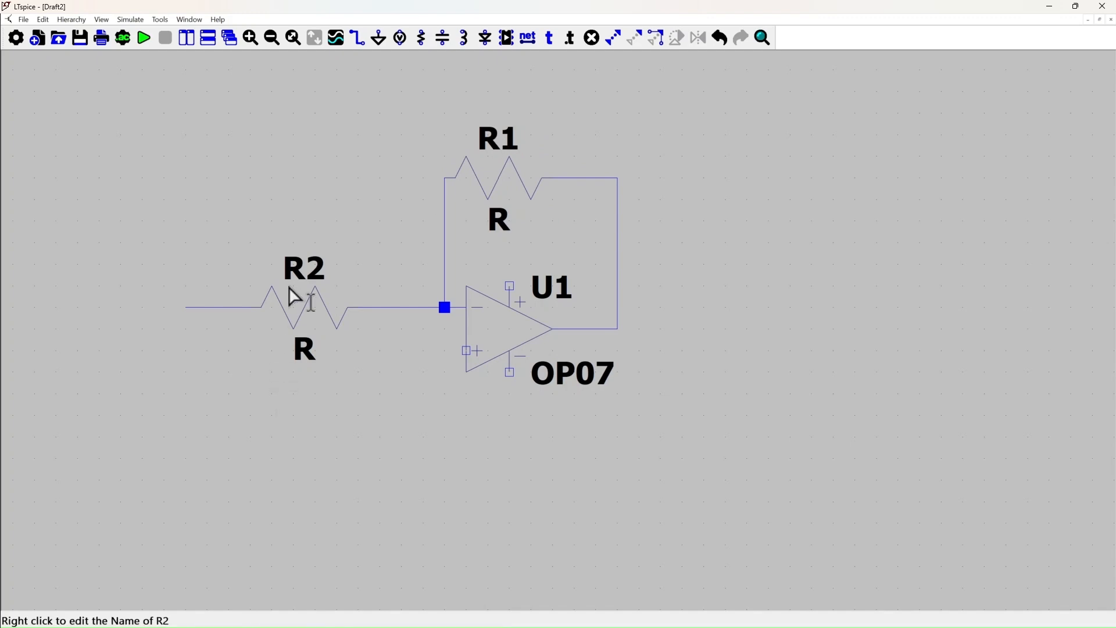
Add the comment "Gain = - (R1/R2)" in font size 3.5 below the simulation directives.
left_click(553, 38)
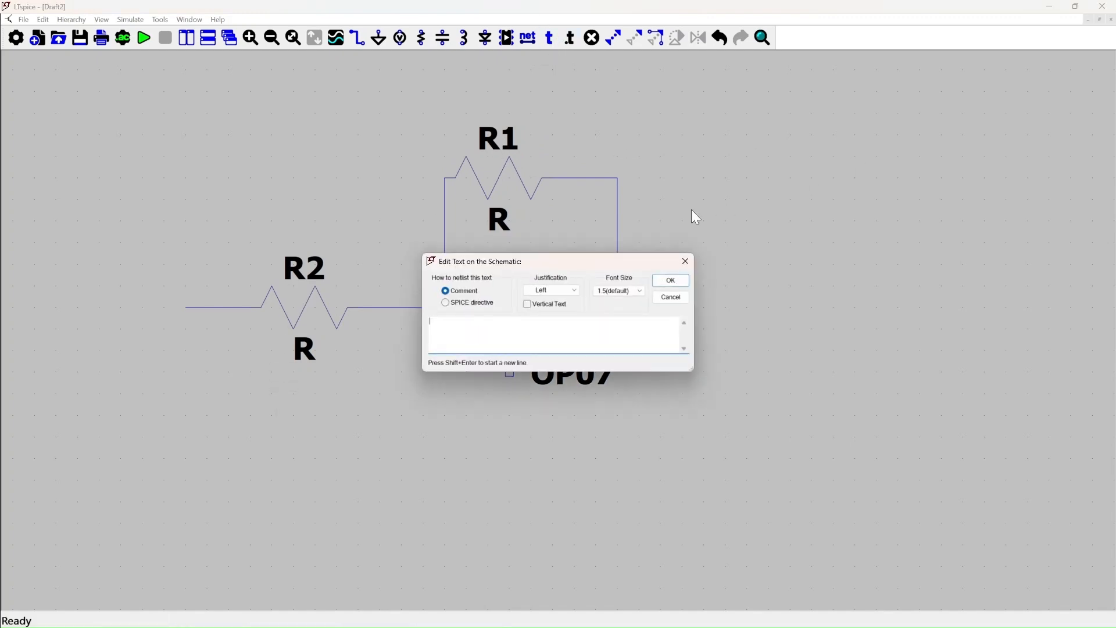
type("Gain = - (R1/R2")
left_click(639, 290)
left_click(614, 339)
left_click(671, 280)
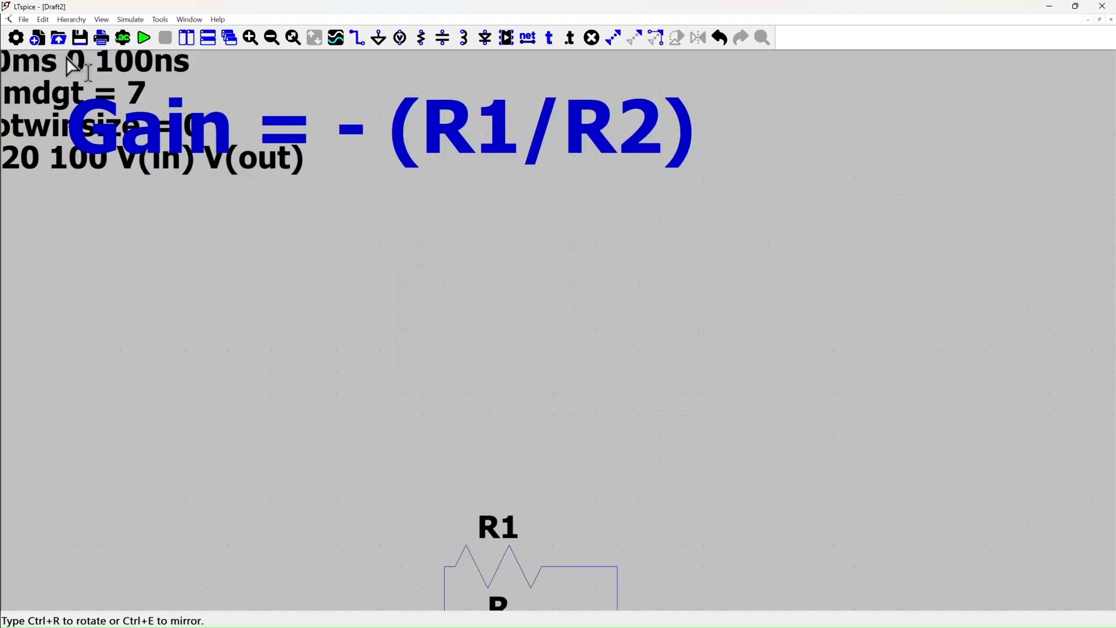
left_click(44, 339)
Set the gain comment's font size to 1.5 (default).
scroll(44, 339, "down", 5)
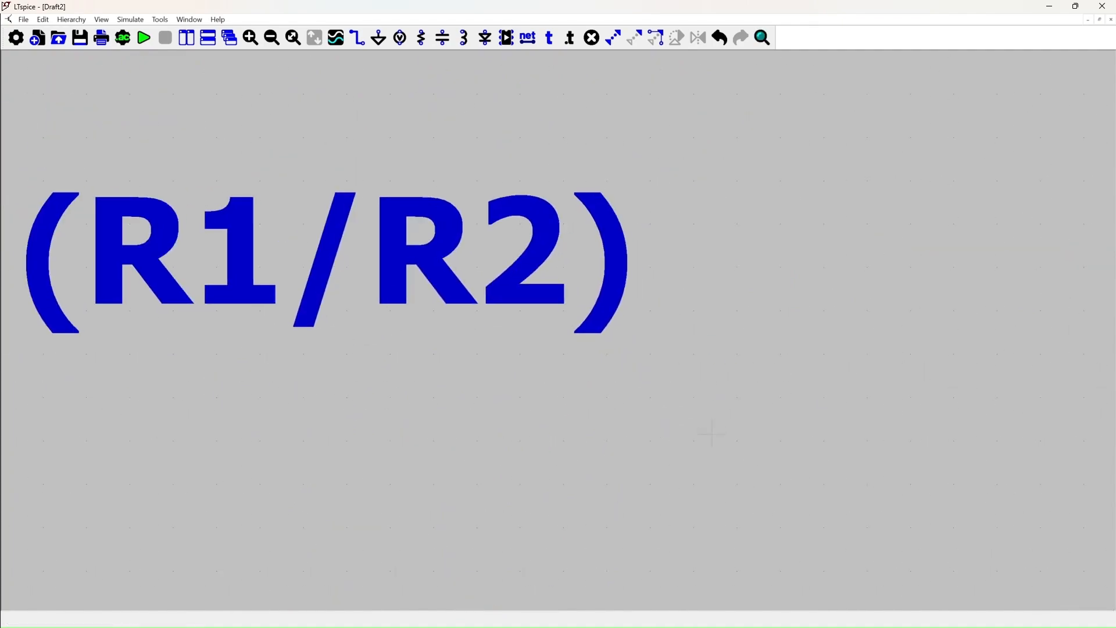
left_click_drag(643, 446, 593, 205)
scroll(593, 205, "up", 1)
right_click(593, 204)
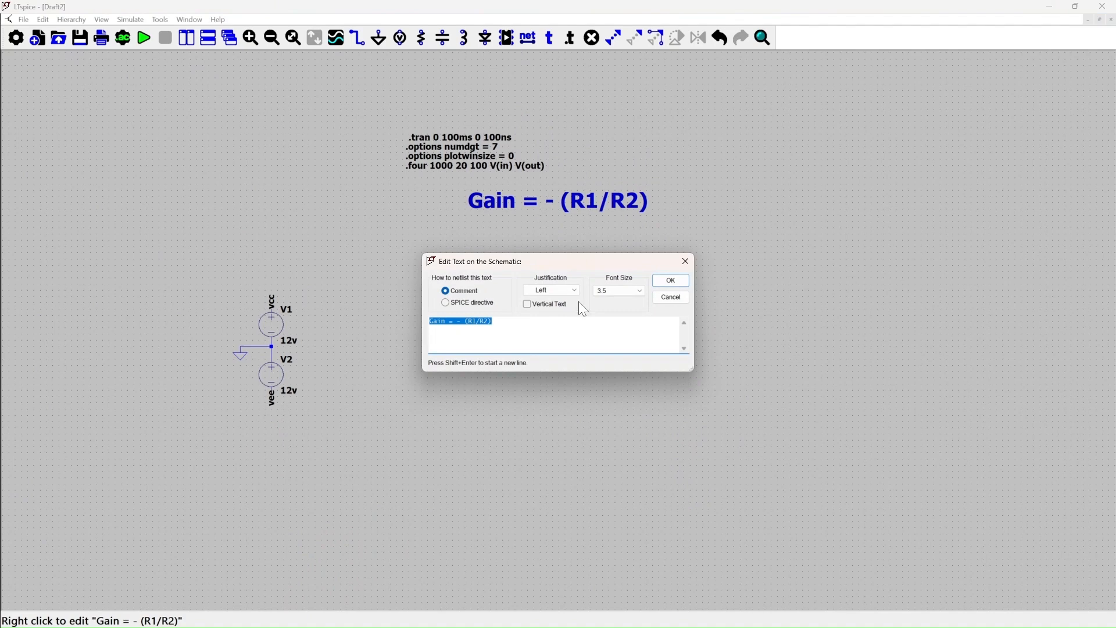
left_click(638, 290)
left_click(612, 318)
left_click(672, 280)
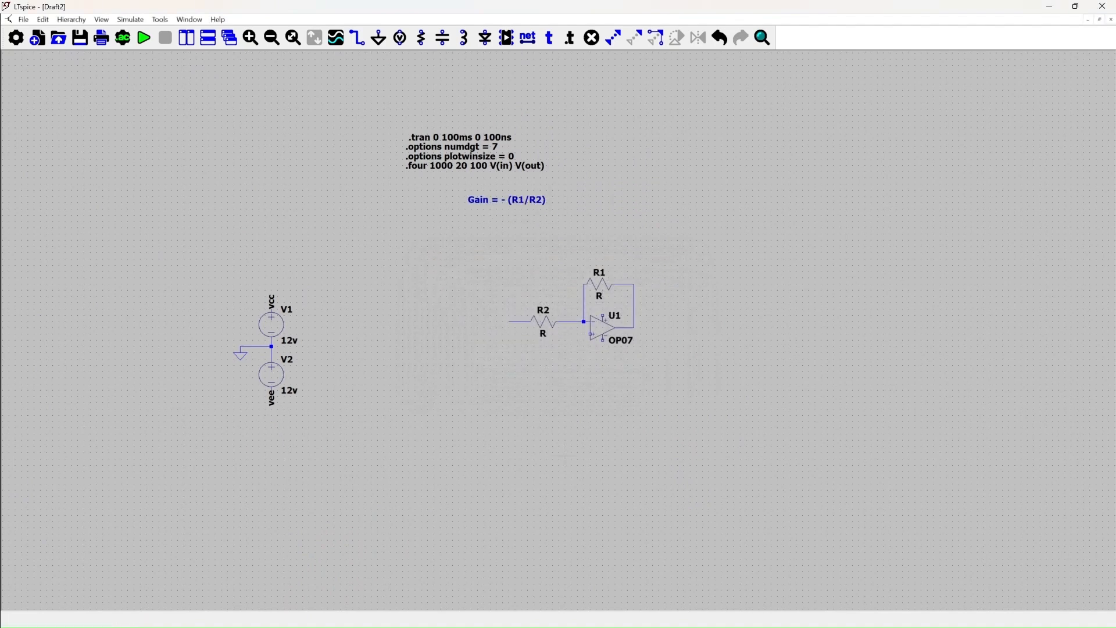
Move the gain comment to the area above the V1 and V2 supply sources.
scroll(547, 436, "down", 3)
scroll(546, 436, "up", 4)
left_click_drag(478, 289, 522, 456)
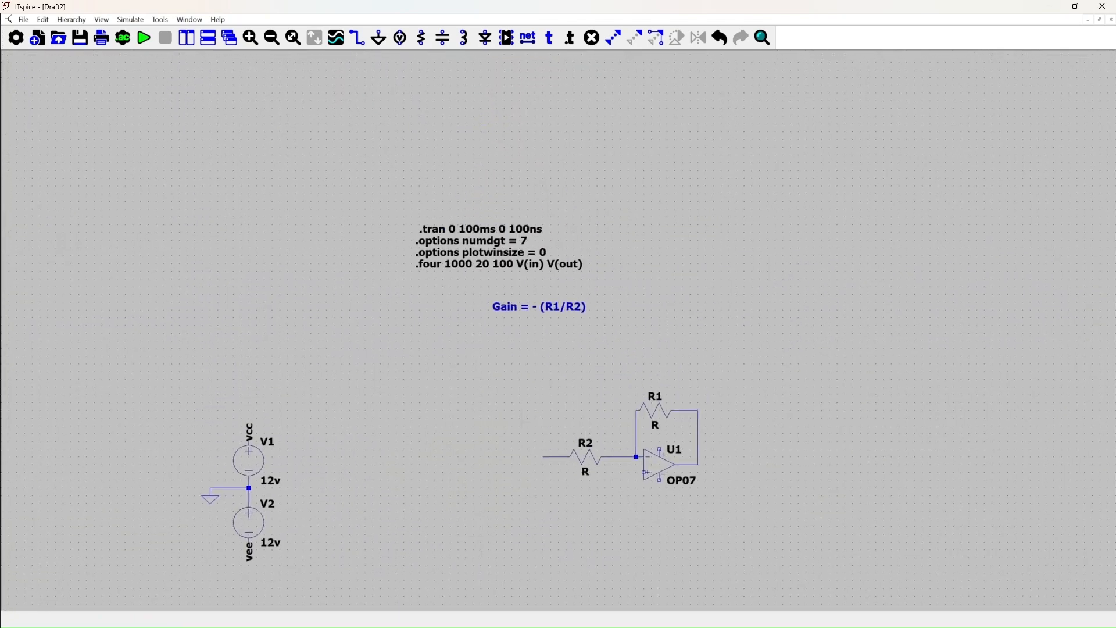
left_click_drag(545, 310, 367, 384)
left_click(367, 383)
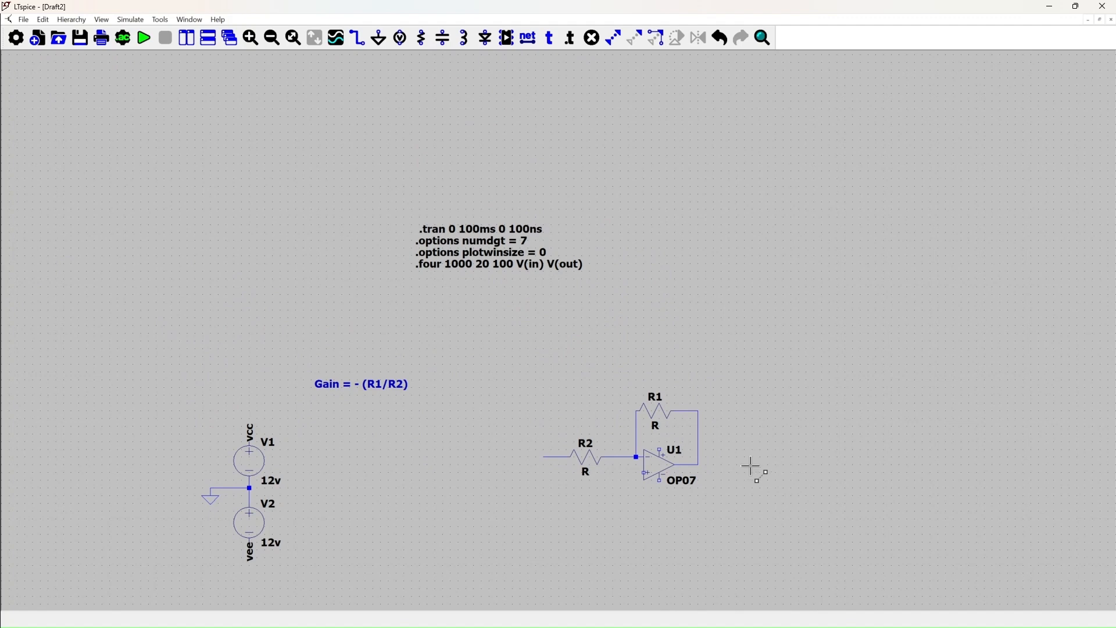
Replace the vertical wire between R1 and the inverting-input node with one slightly closer to R2.
left_click(637, 436)
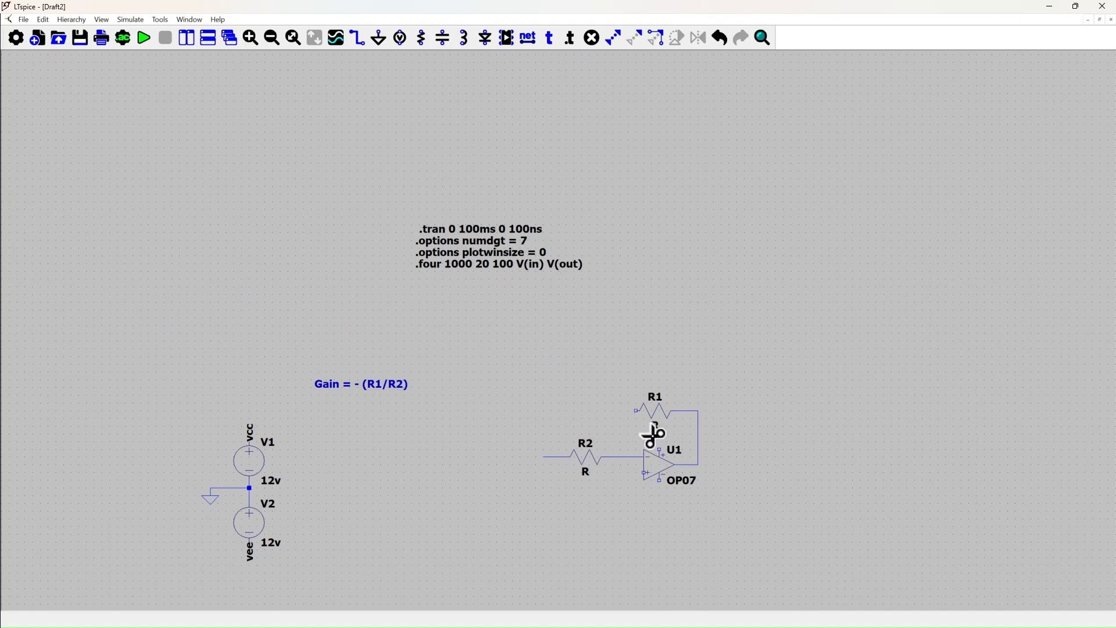
left_click(635, 412)
left_click(621, 457)
key("Escape")
Set R2 to 10k and R1 to 100k.
right_click(584, 474)
type("10k")
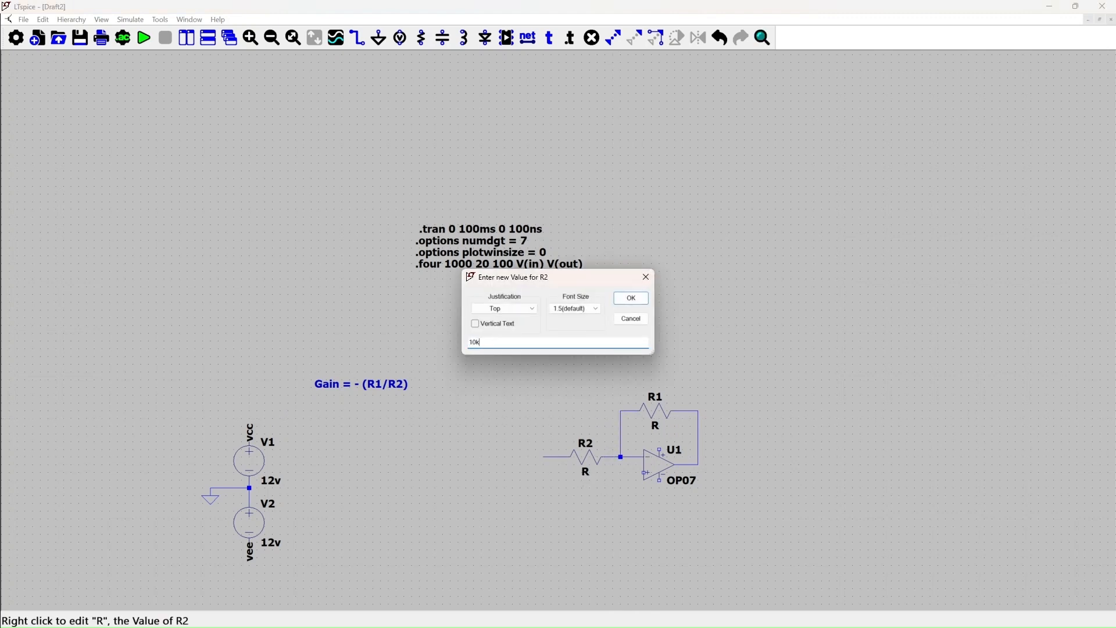
key("Return")
right_click(657, 426)
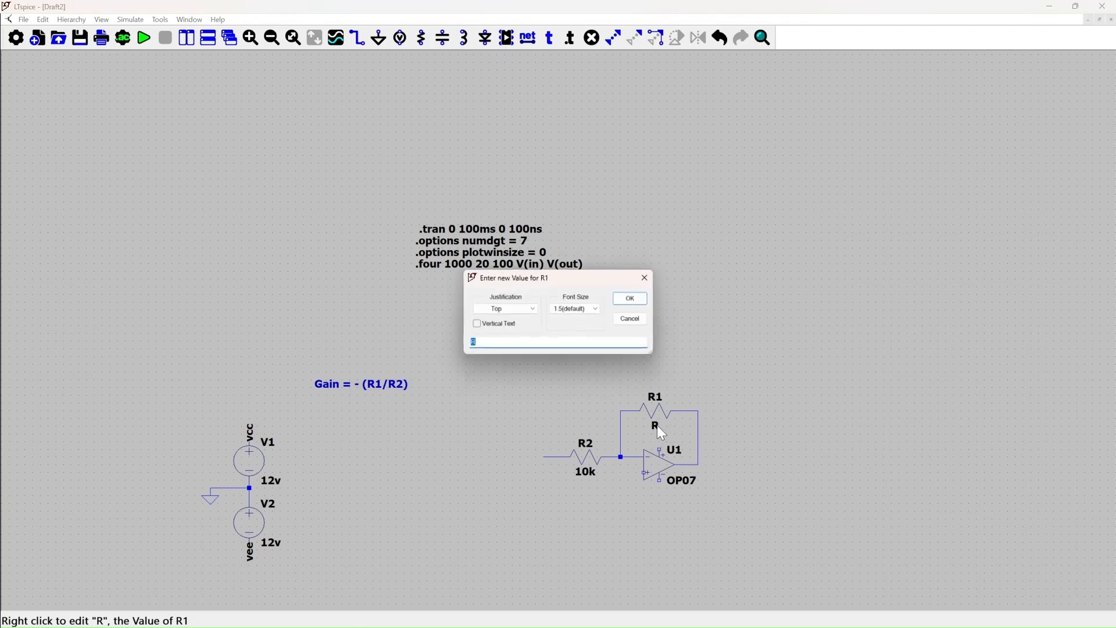
type("100k")
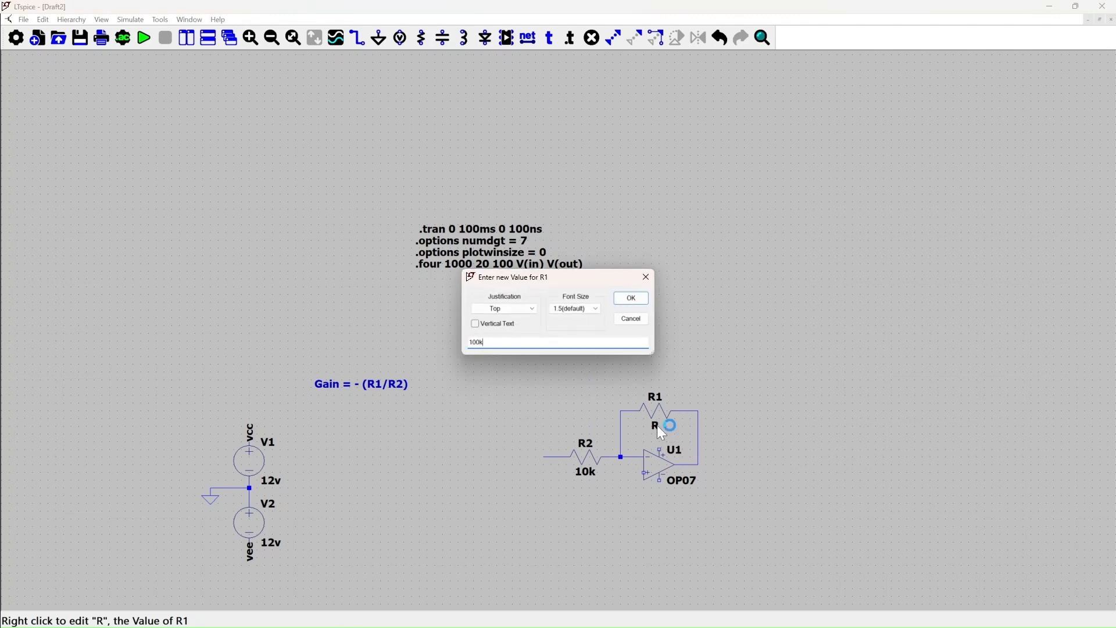
key("Return")
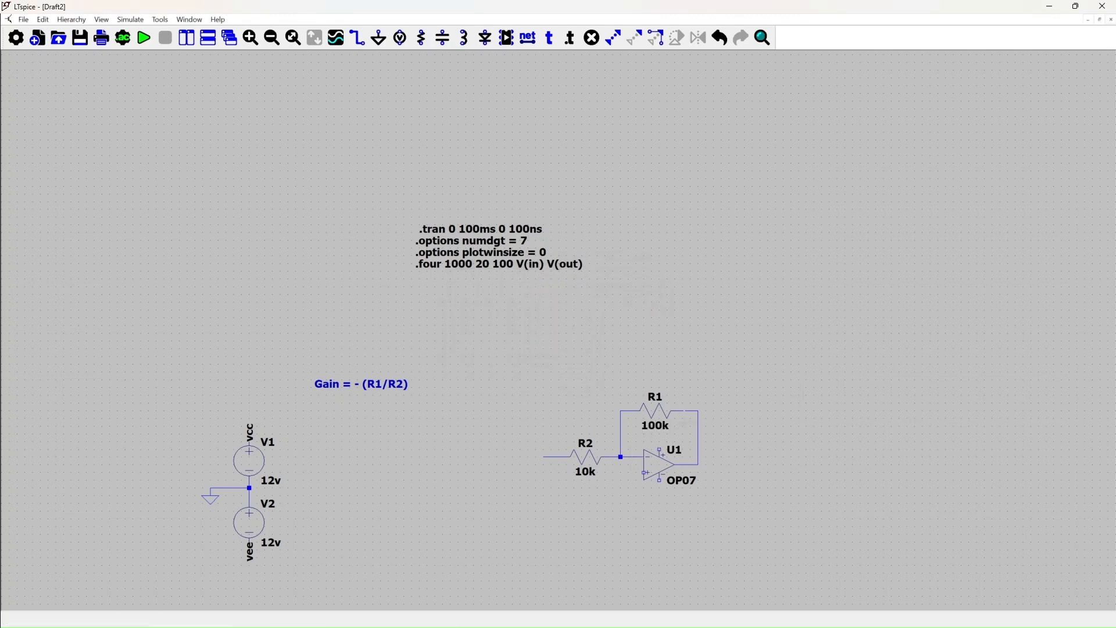
Place a ground below the op-amp's inputs and wire it to the non-inverting input.
left_click_drag(601, 502, 573, 418)
scroll(581, 435, "up", 2)
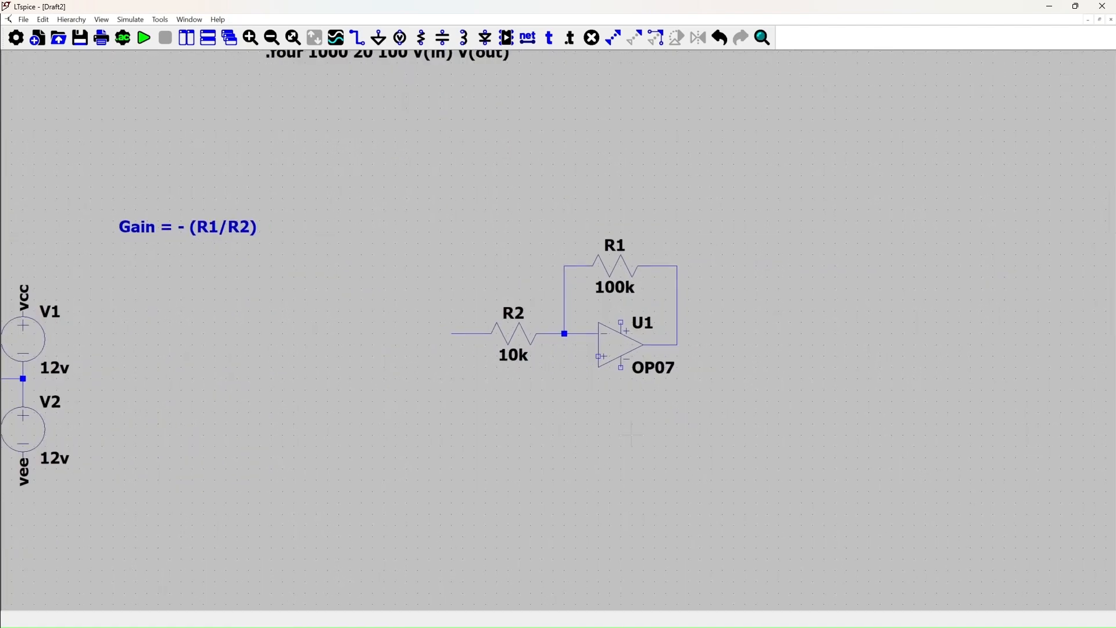
left_click_drag(558, 453, 639, 411)
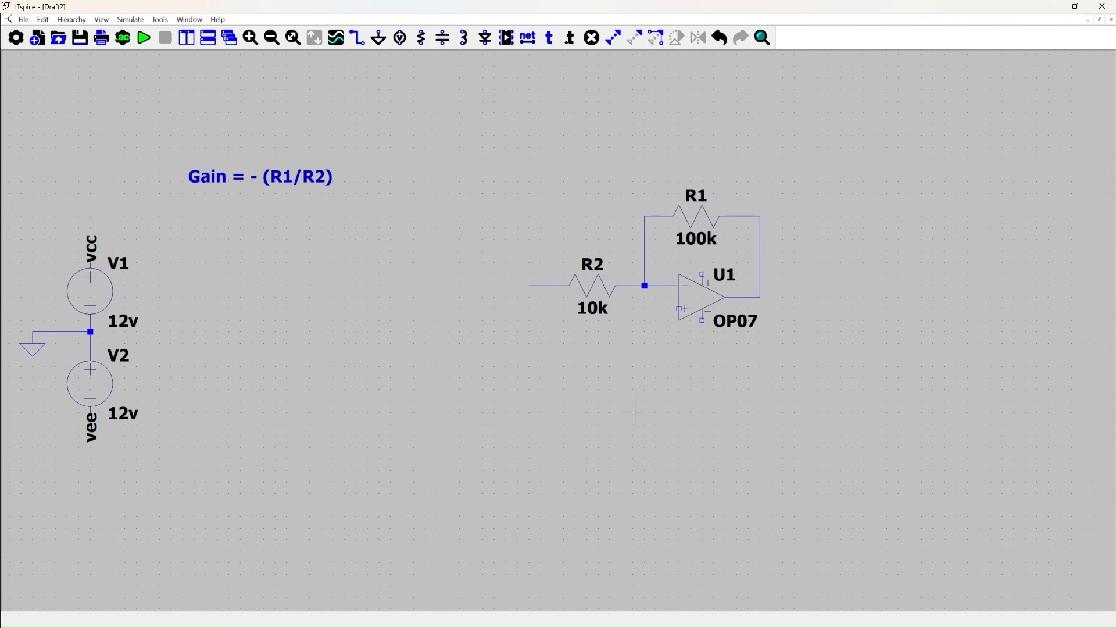
key("g")
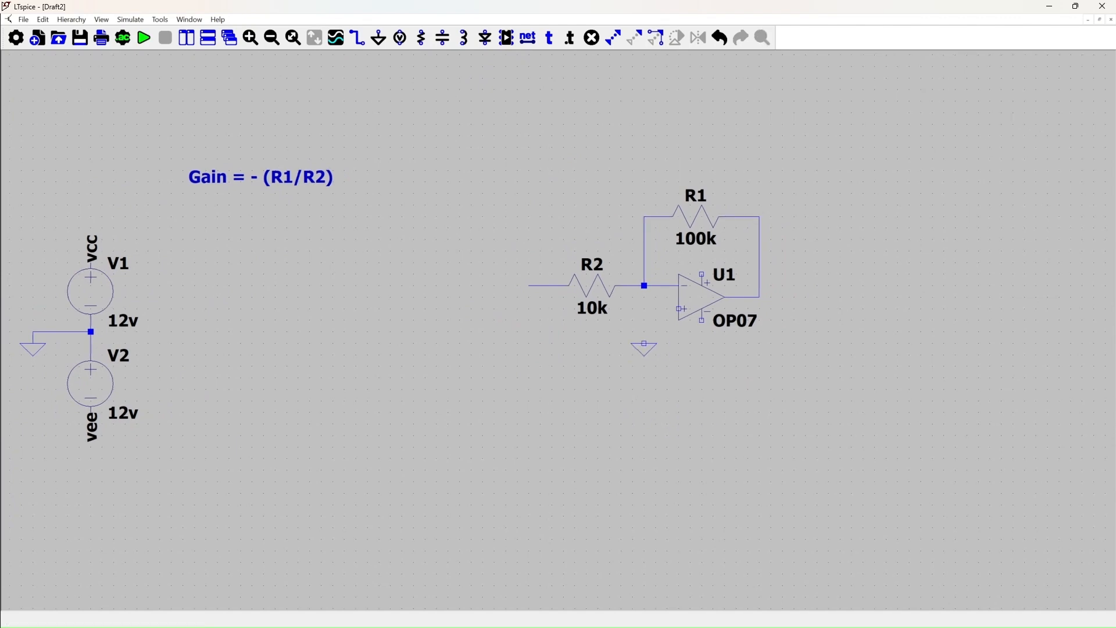
key("w")
left_click(644, 344)
left_click(644, 309)
left_click(680, 309)
Place a voltage source to the lower left of R2's open wire end.
left_click_drag(970, 442, 905, 481)
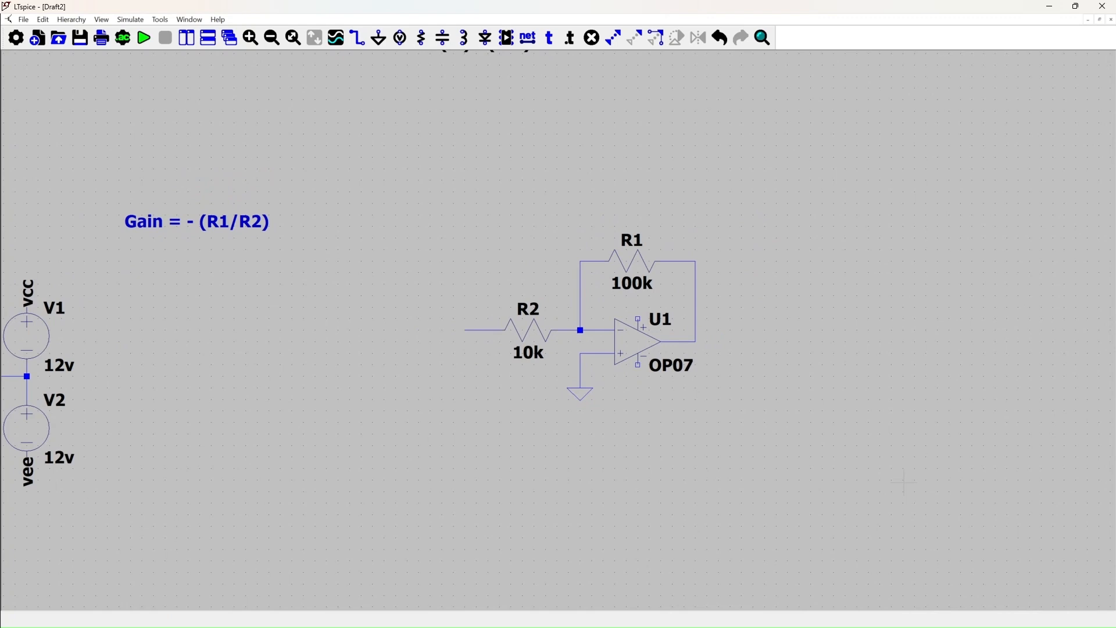
key("v")
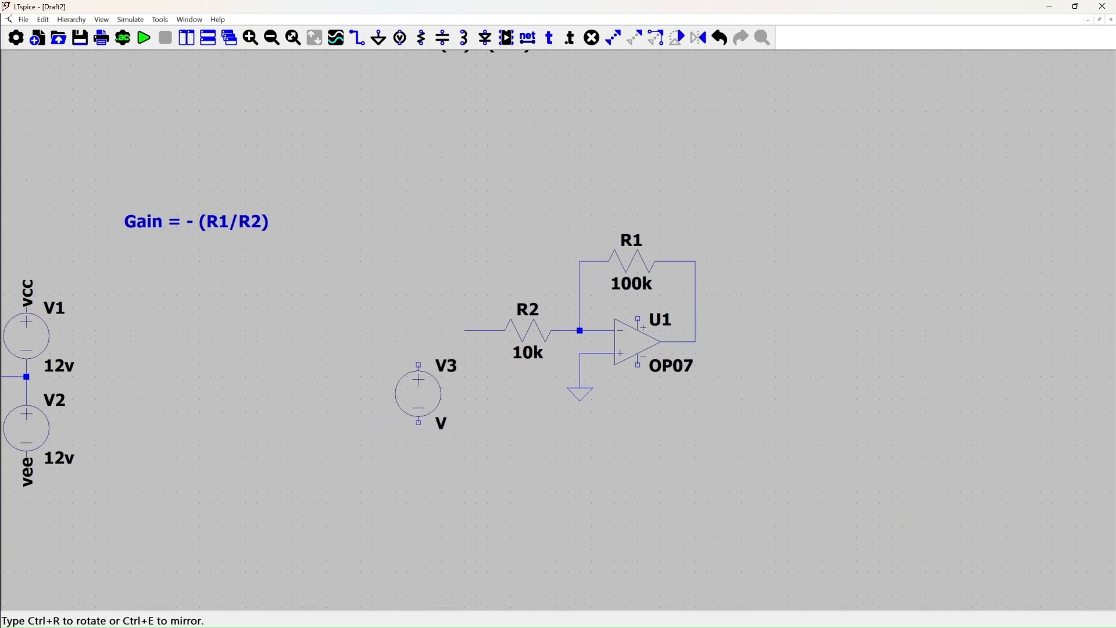
left_click(413, 383)
key("Escape")
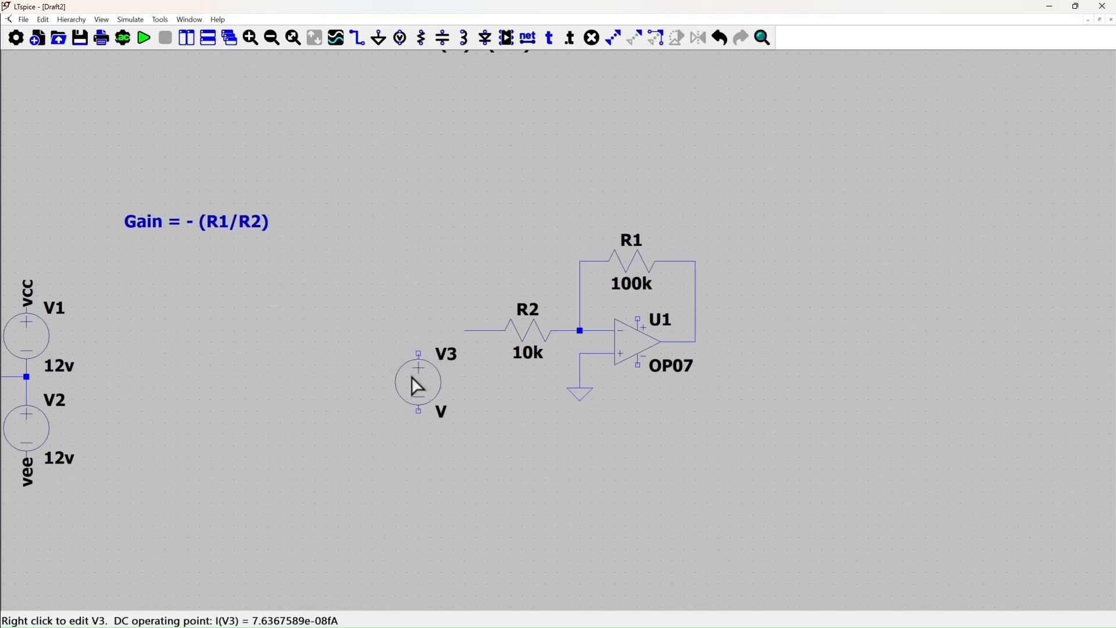
Configure source V3 as a SINE function with an amplitude of 1 V and a frequency of 1000 Hz.
right_click(419, 381)
left_click(632, 336)
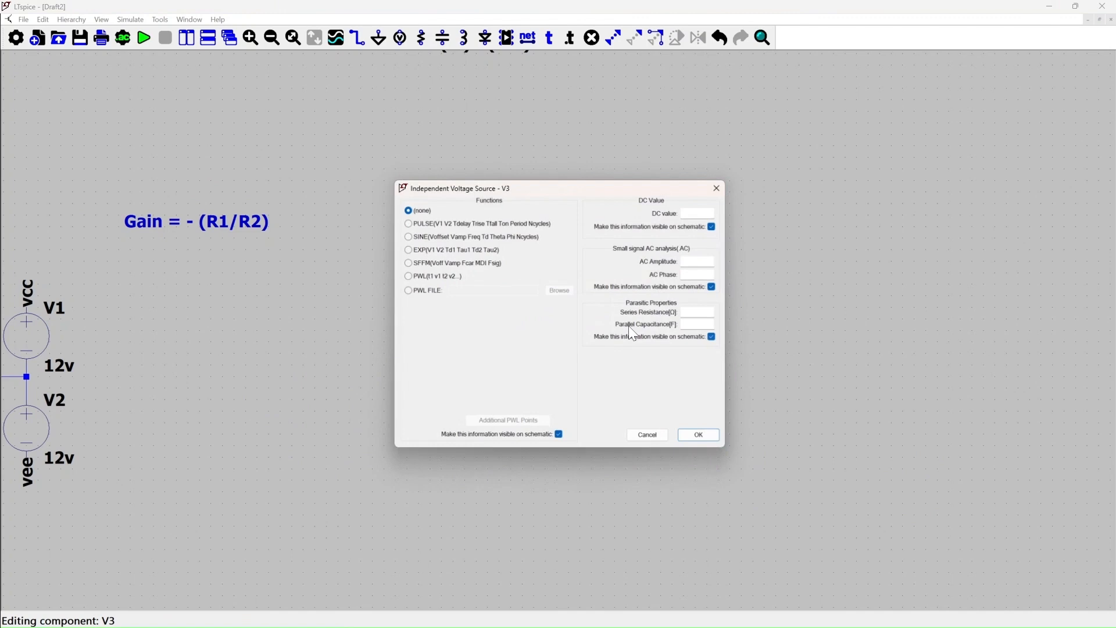
left_click(401, 232)
left_click(532, 328)
key("Tab")
type("1000")
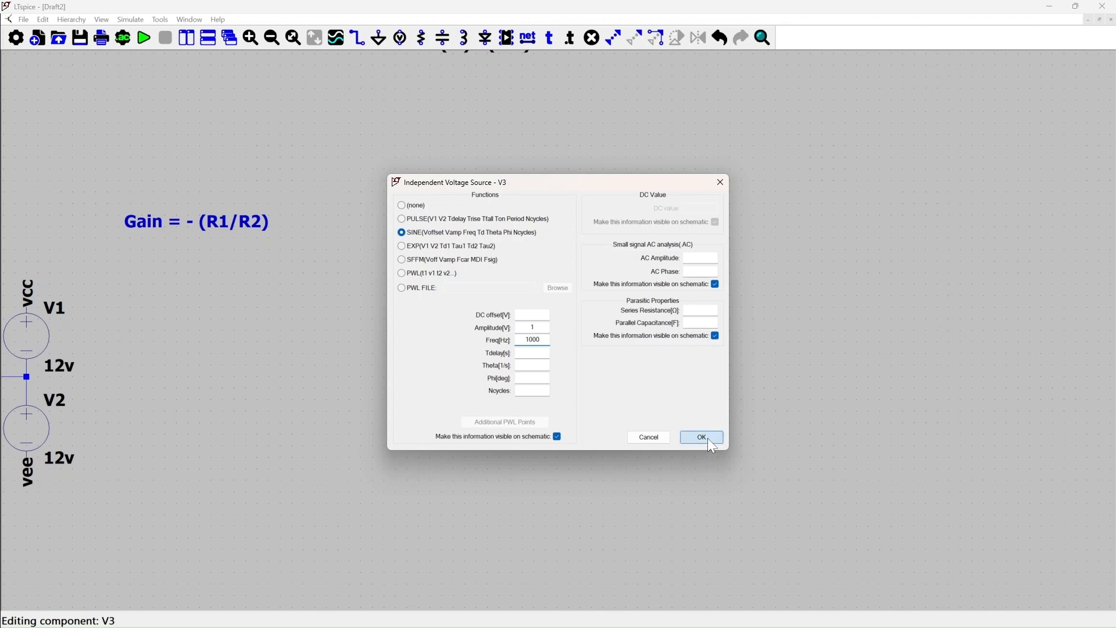
left_click(702, 437)
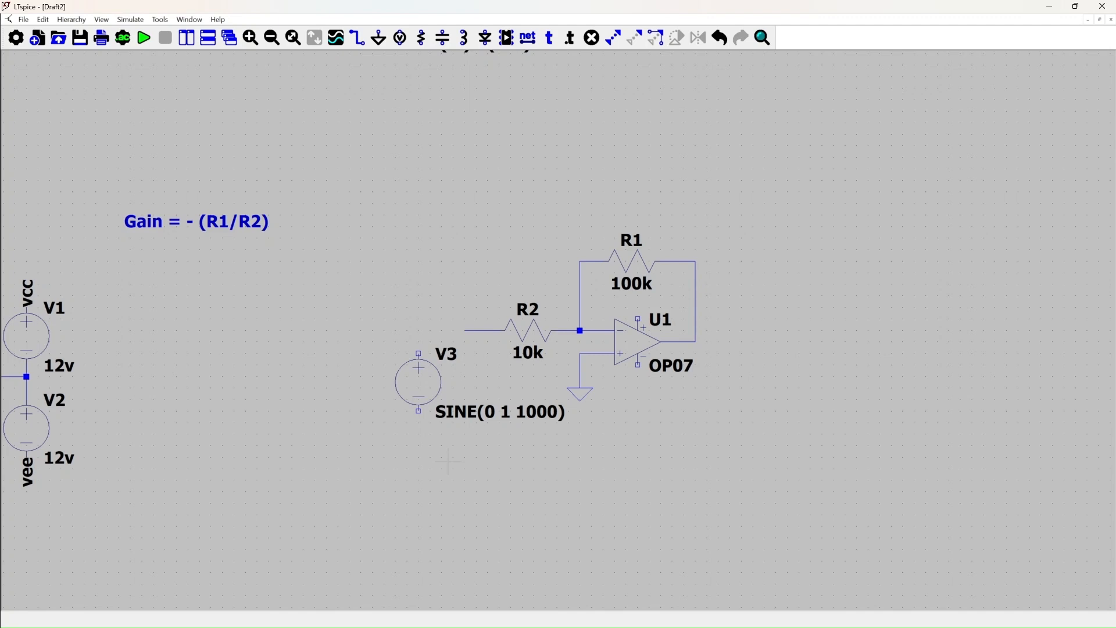
Ground V3's negative terminal and wire its positive terminal to R2's input wire.
key("g")
left_click(419, 447)
key("w")
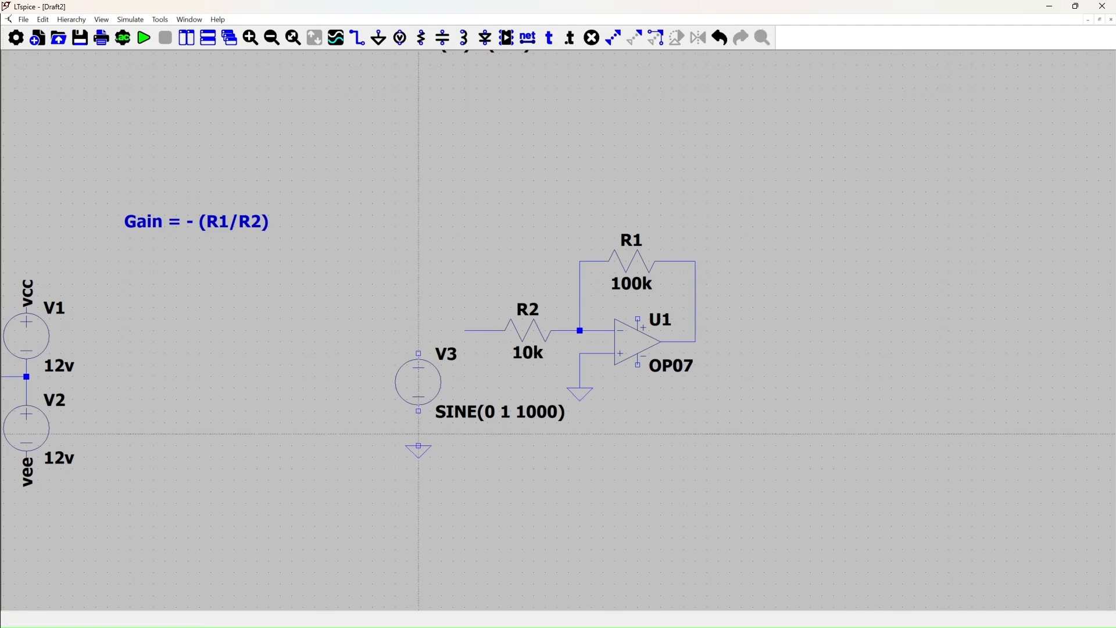
left_click(419, 446)
left_click(419, 412)
left_click(418, 353)
left_click(465, 330)
key("Escape")
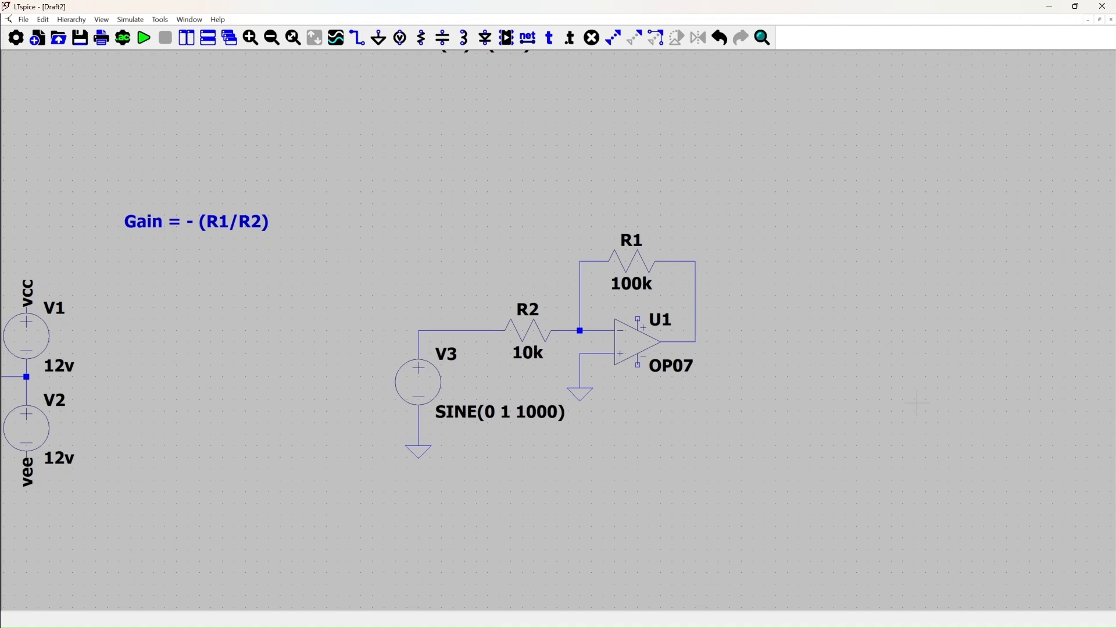
Label the wire corner between V3's positive terminal and R2 as net in.
scroll(917, 403, "up", 3)
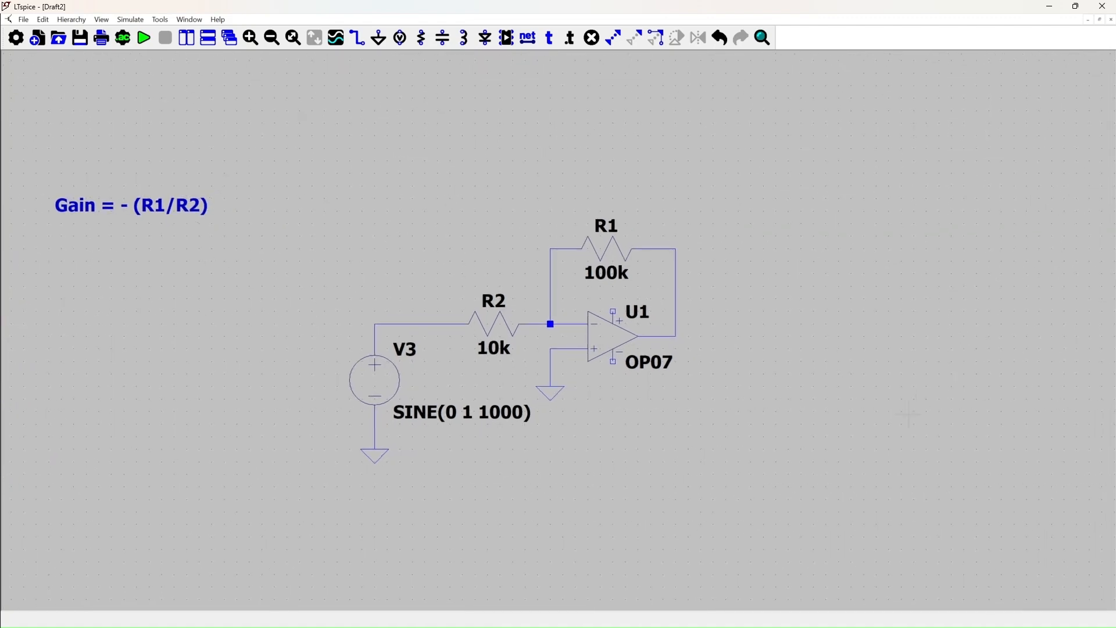
key("F4")
type("in")
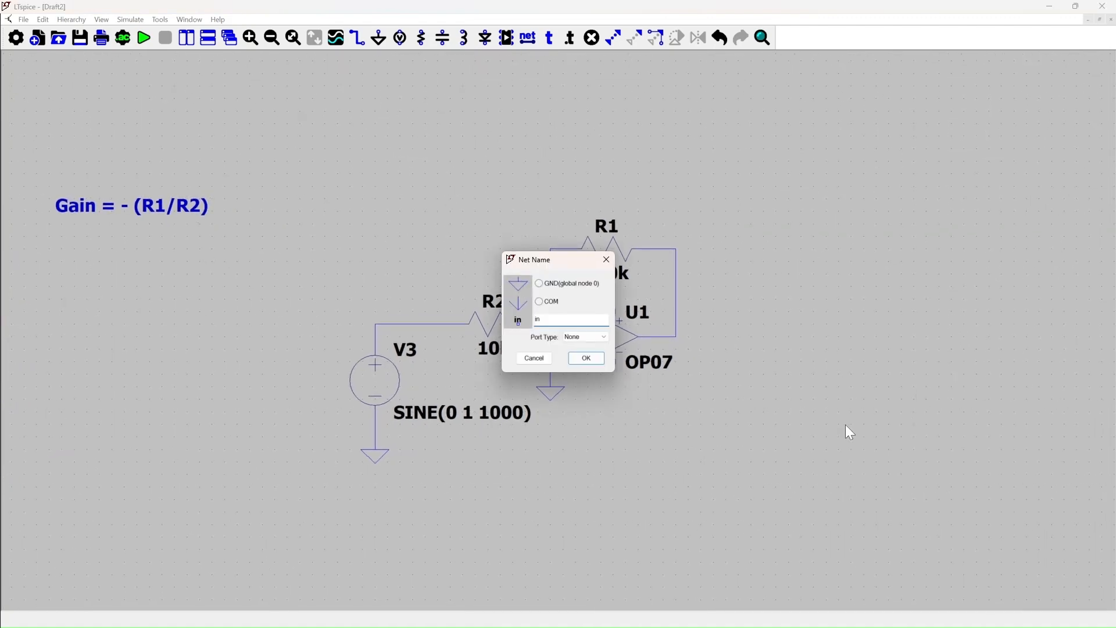
left_click(605, 357)
left_click(375, 324)
right_click(762, 340)
Extend a wire to the right from the op-amp's output node and label its open end out.
key("w")
left_click(677, 336)
left_click(751, 336)
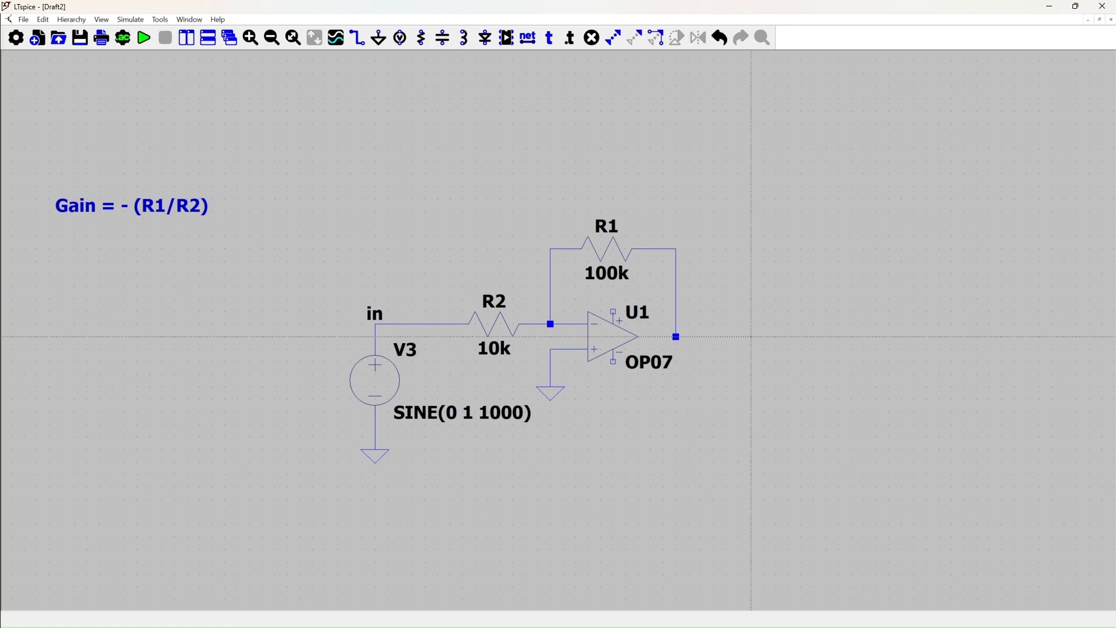
key("F4")
type("out")
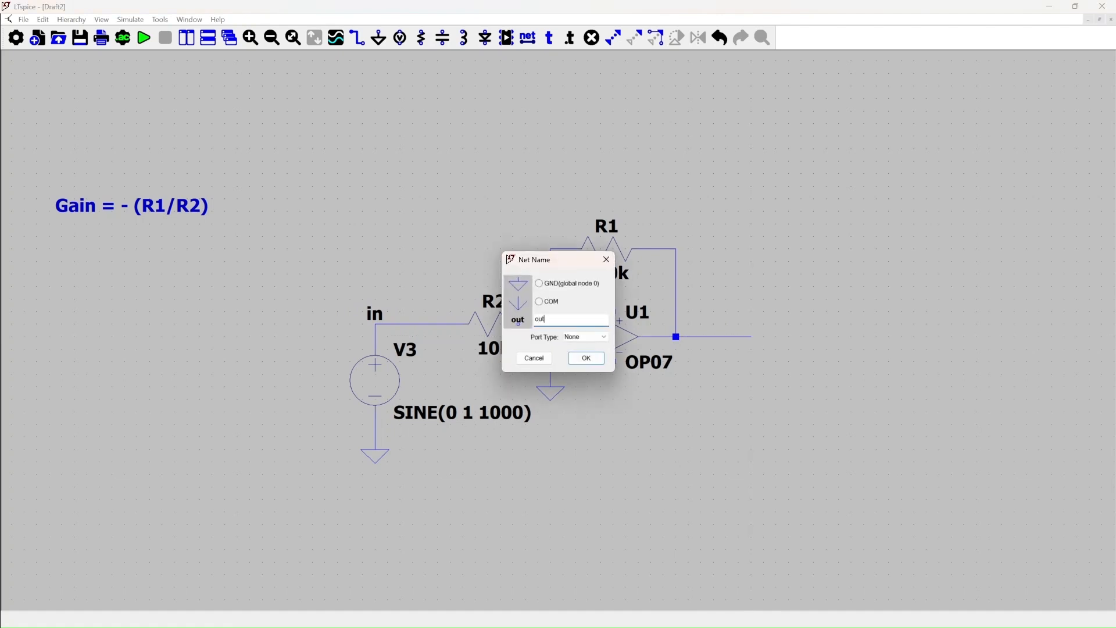
left_click(604, 357)
left_click(751, 336)
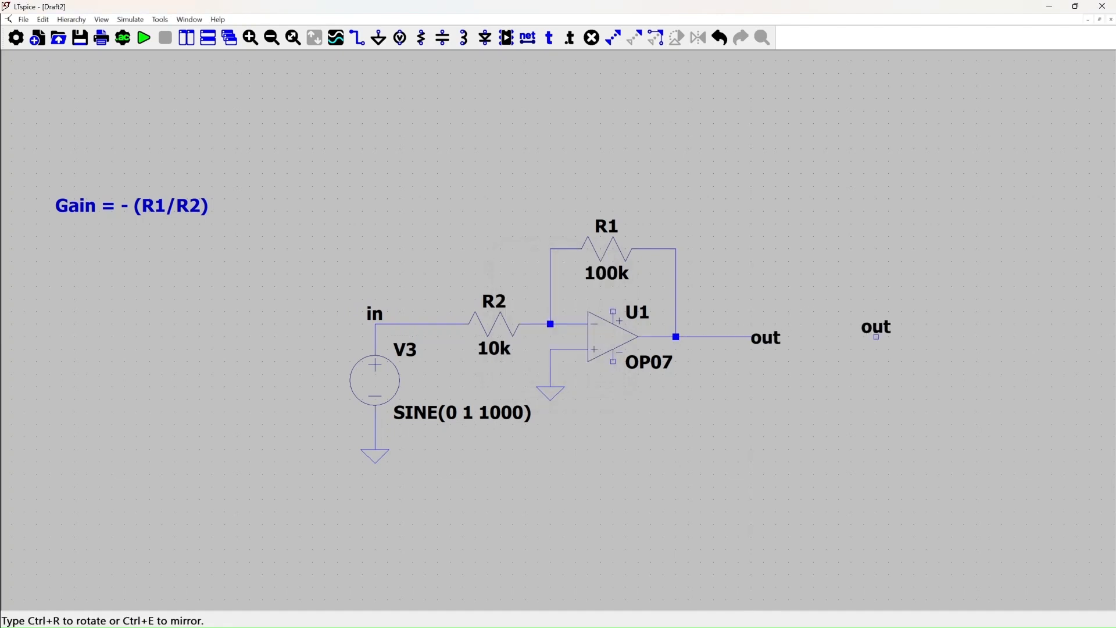
right_click(878, 337)
Move the V1/V2 supply circuit with its ground and net labels, plus the gain formula note, rightward closer to V3.
left_click_drag(545, 525, 690, 521)
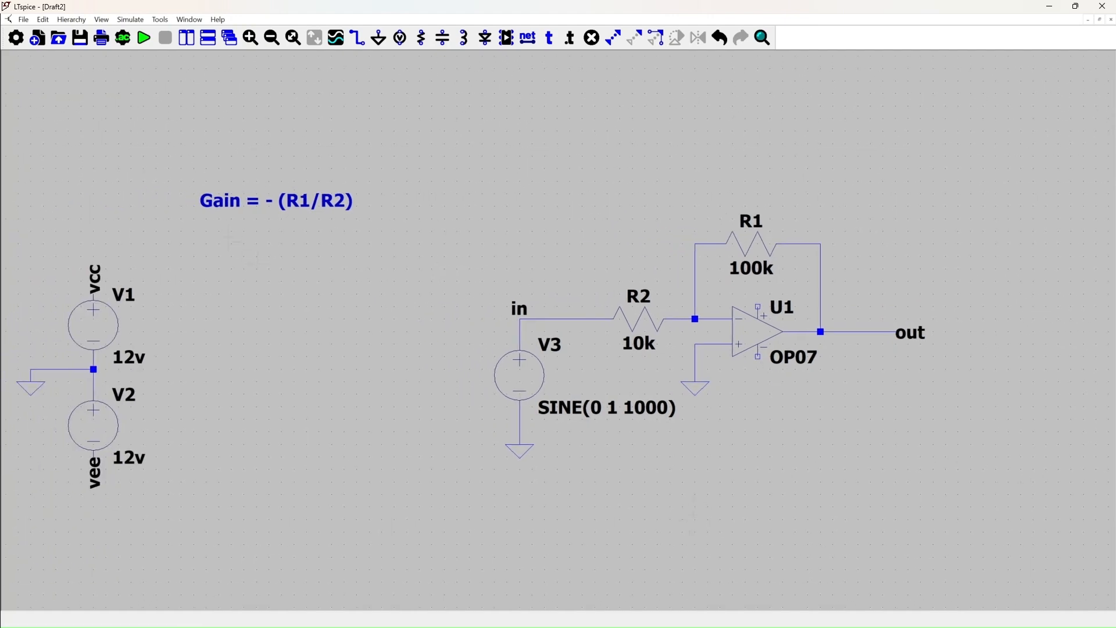
key("m")
left_click_drag(35, 163, 138, 544)
left_click(120, 317)
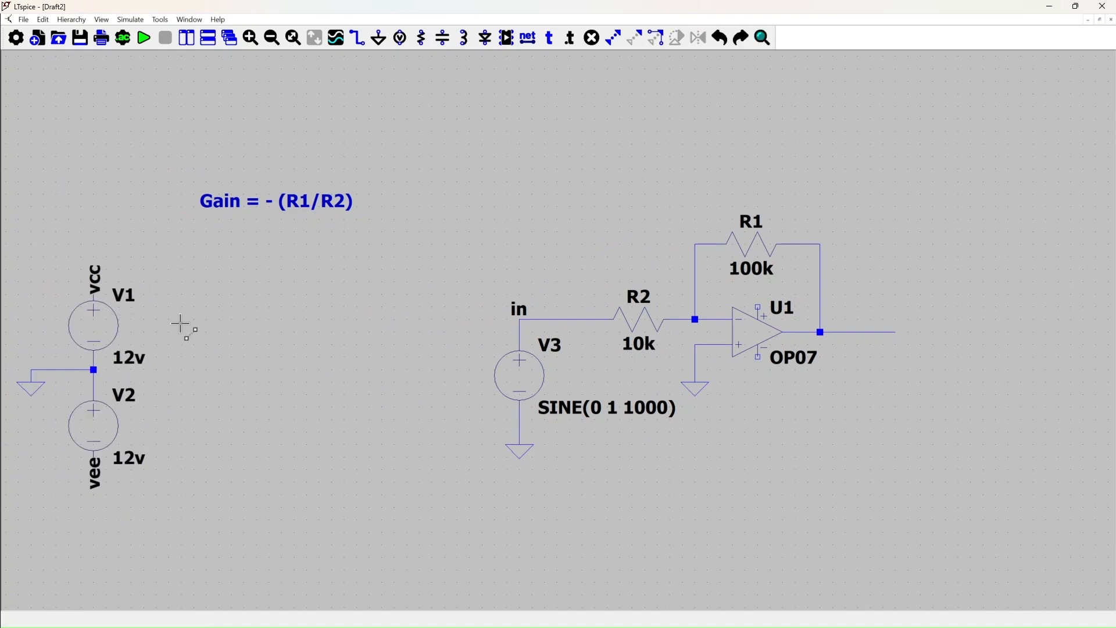
left_click_drag(354, 568, 21, 153)
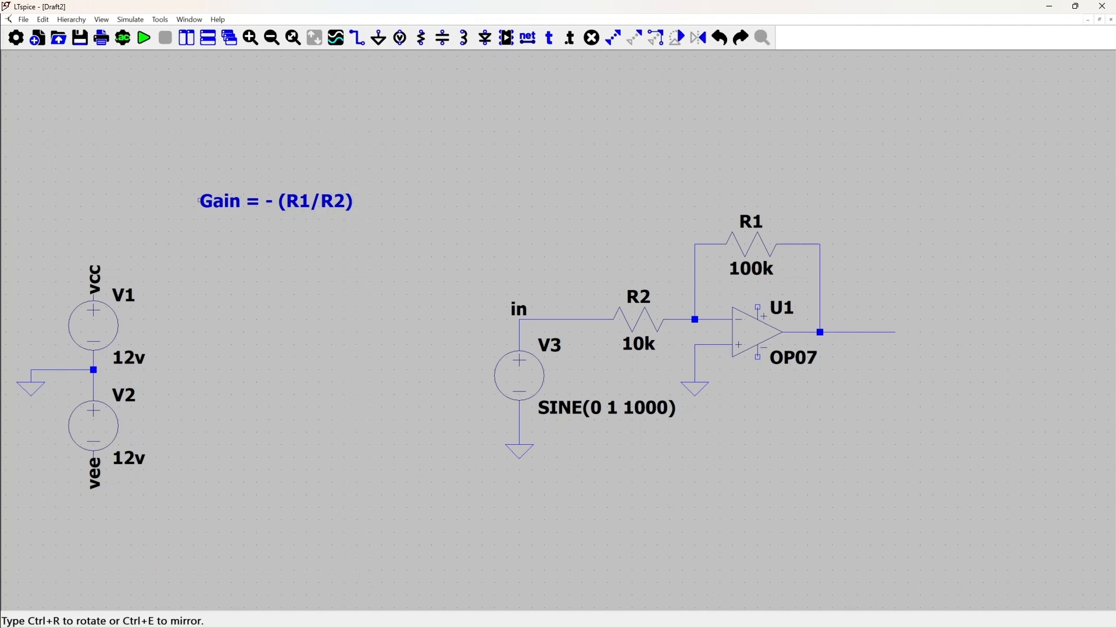
left_click(390, 360)
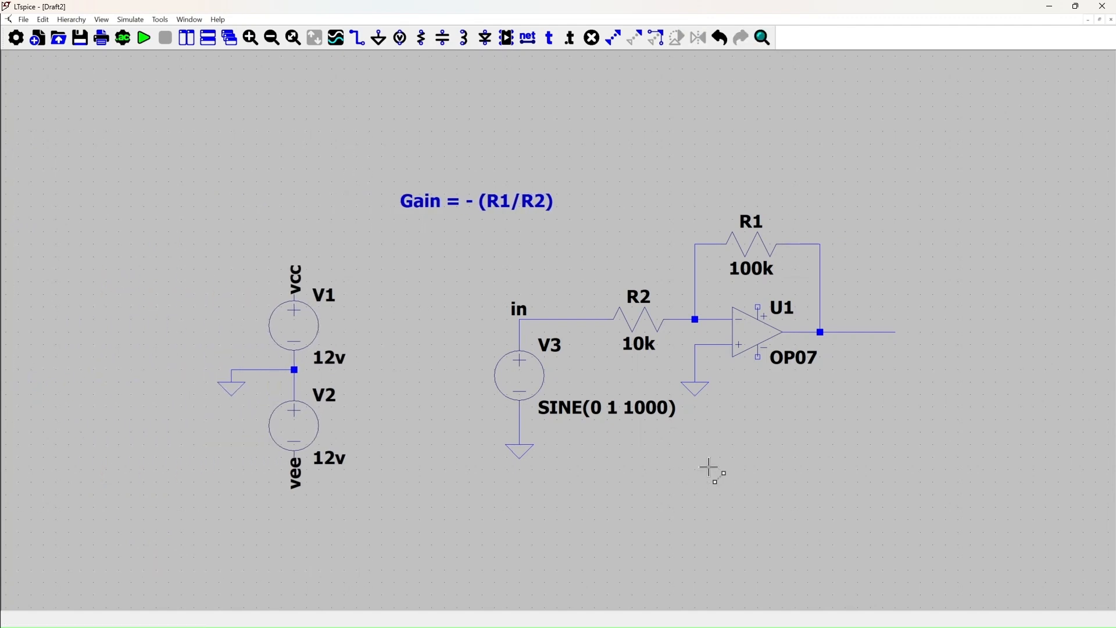
Copy the supplies' vcc and vee labels onto the op-amp's positive and negative supply pins.
left_click(298, 280)
left_click(761, 289)
left_click(300, 479)
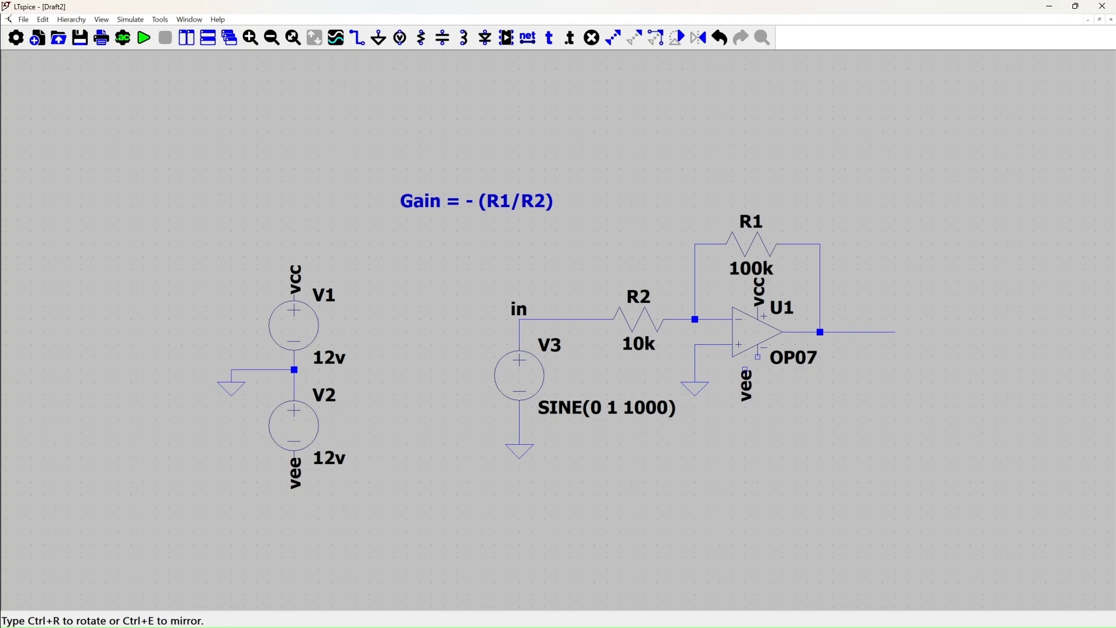
left_click(759, 356)
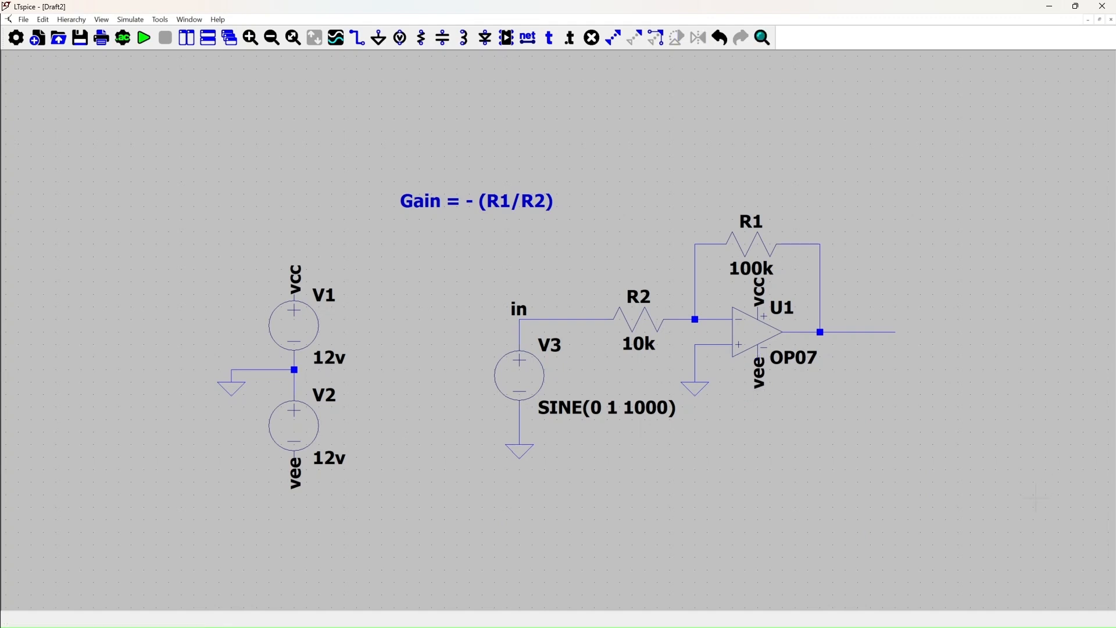
Try to run the simulation of the amplifier.
left_click_drag(1036, 497, 957, 454)
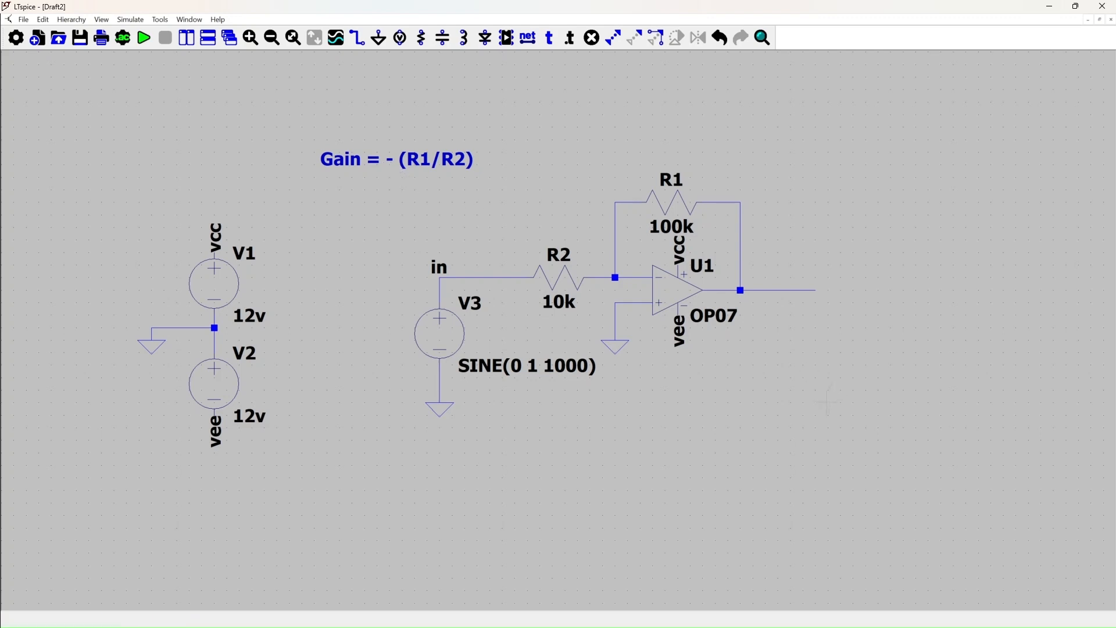
left_click(144, 38)
left_click(734, 169)
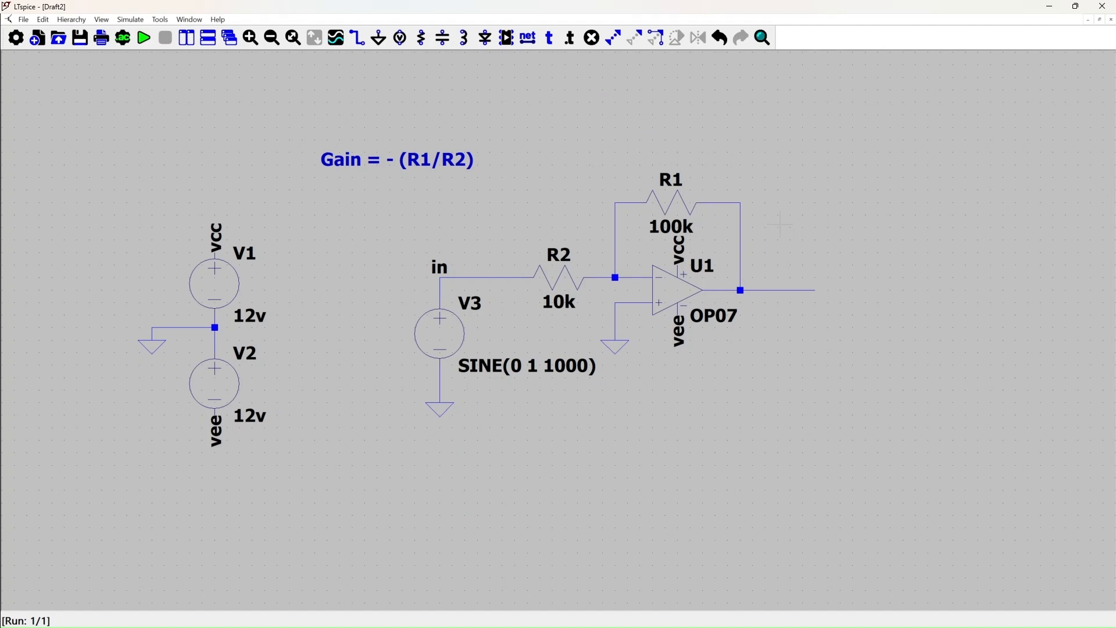
Place an out net label on the open end of the op-amp's output wire.
key("F4")
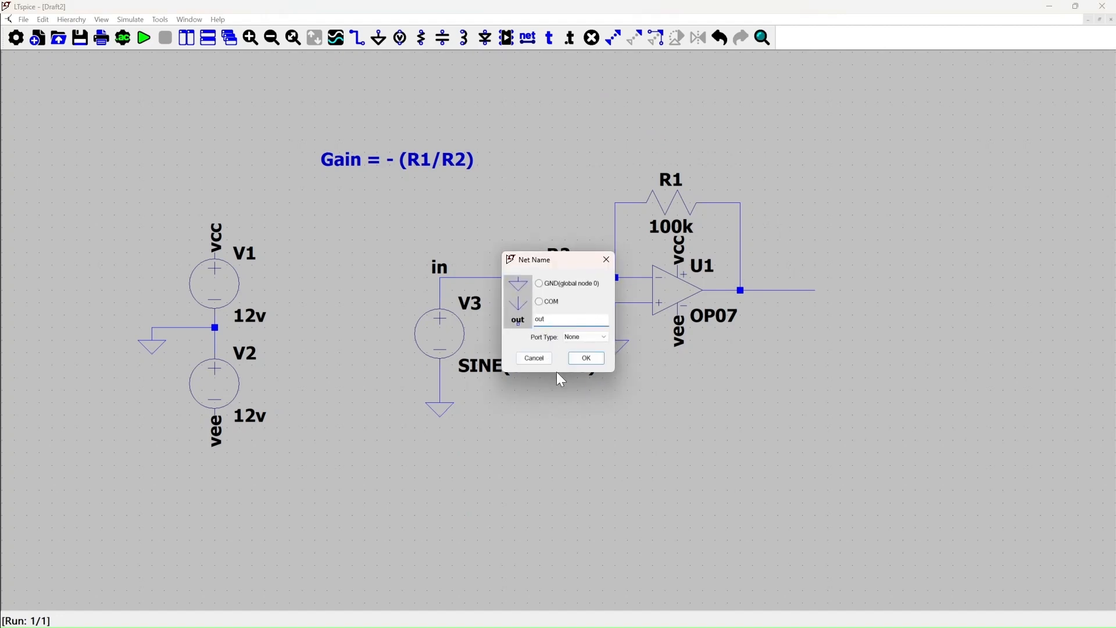
left_click(587, 358)
left_click(817, 291)
key("Escape")
Run the transient simulation of the completed amplifier circuit.
scroll(931, 319, "down", 4)
scroll(924, 317, "up", 2)
left_click_drag(917, 315, 709, 315)
scroll(808, 267, "down", 1)
scroll(846, 347, "up", 2)
scroll(848, 348, "up", 2)
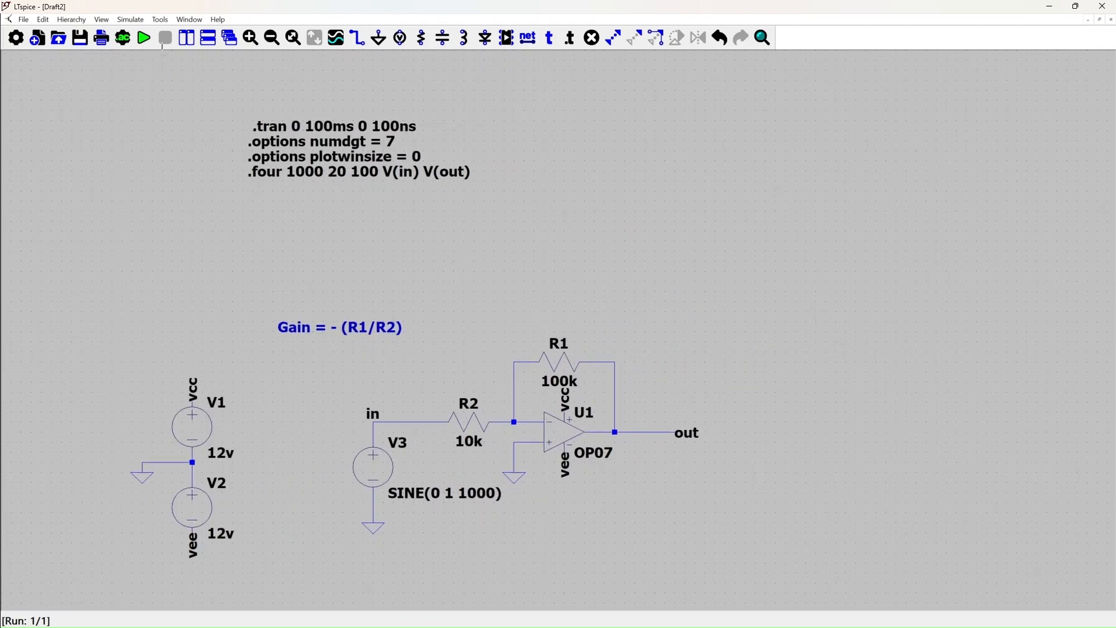
left_click(144, 38)
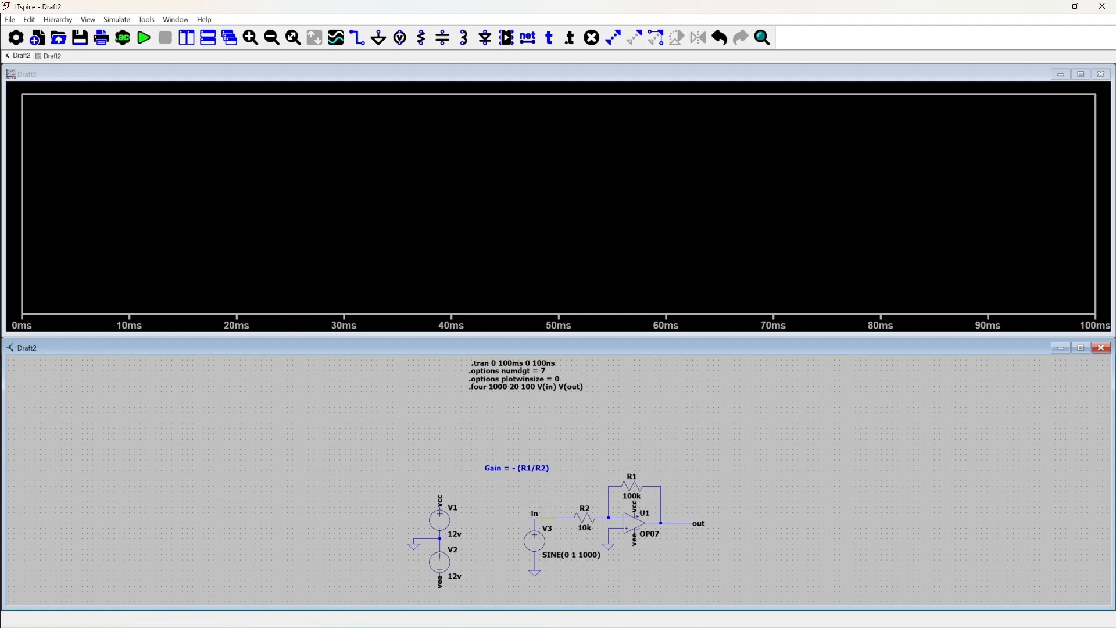
Plot the voltages at the in and out nets, zoomed to about 27 to 42 ms.
left_click(543, 517)
left_click_drag(329, 94, 475, 327)
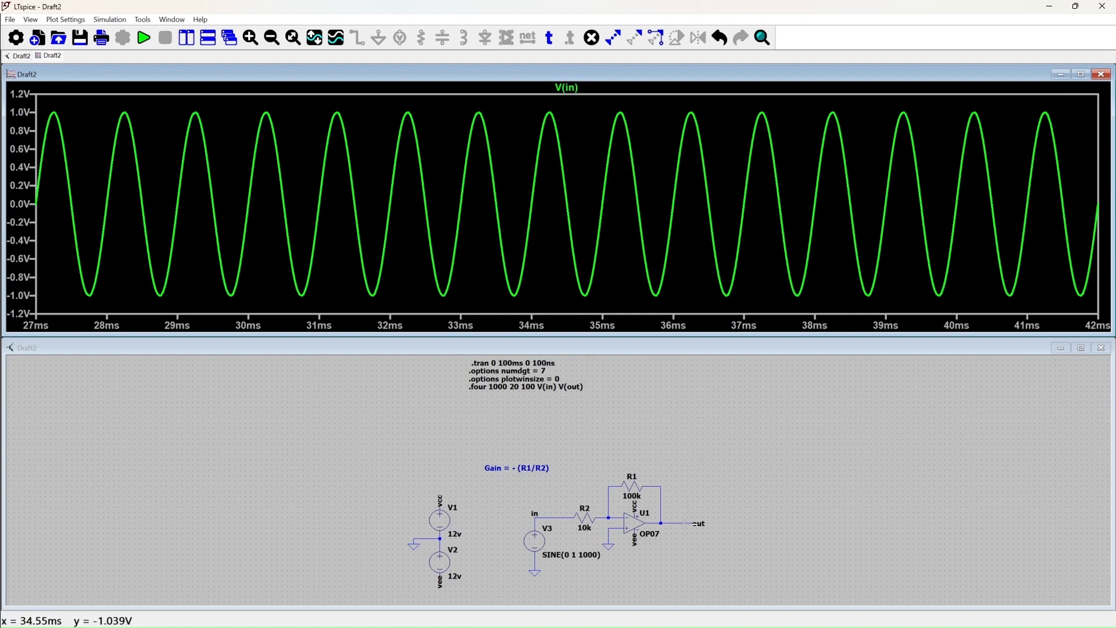
left_click(693, 523)
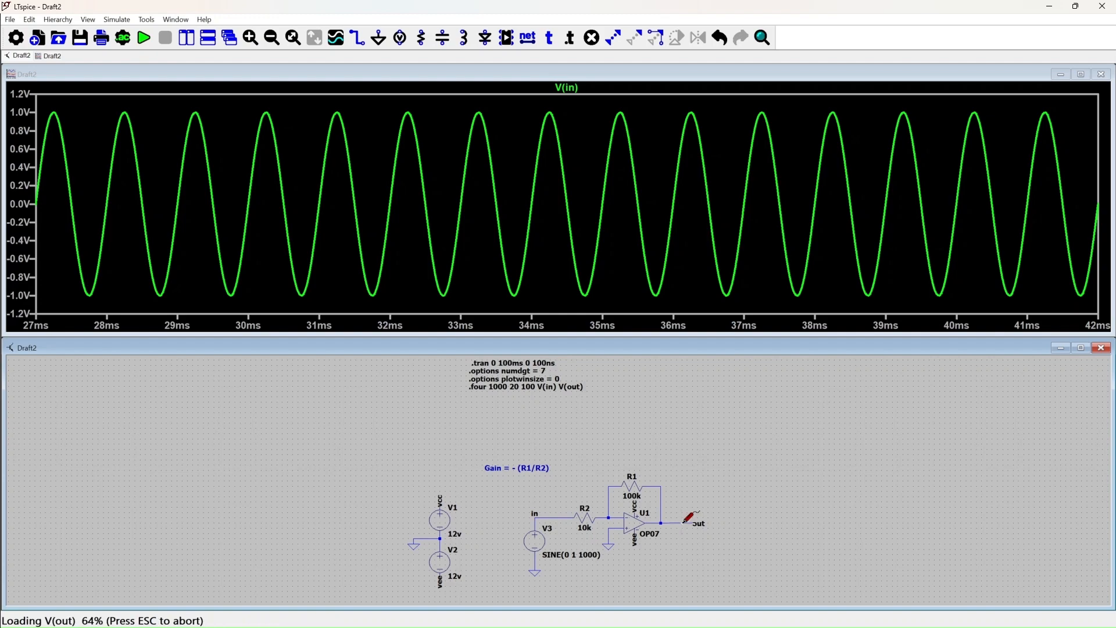
left_click(684, 522)
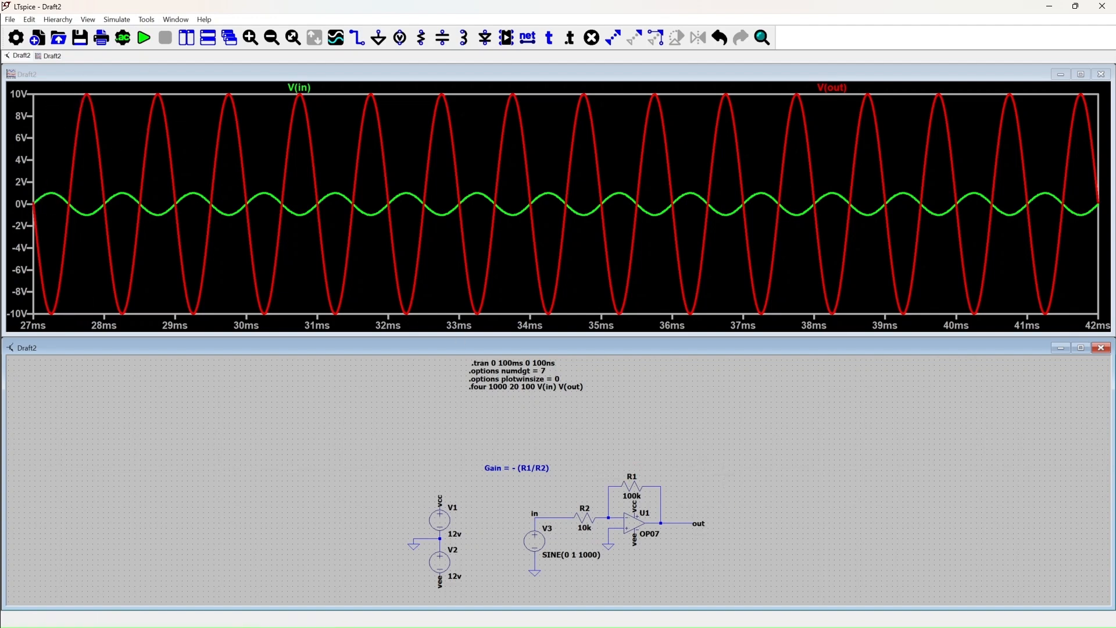
Set R1 to 30k and rerun the simulation, viewing the waveforms from about 35 to 46 ms.
right_click(632, 499)
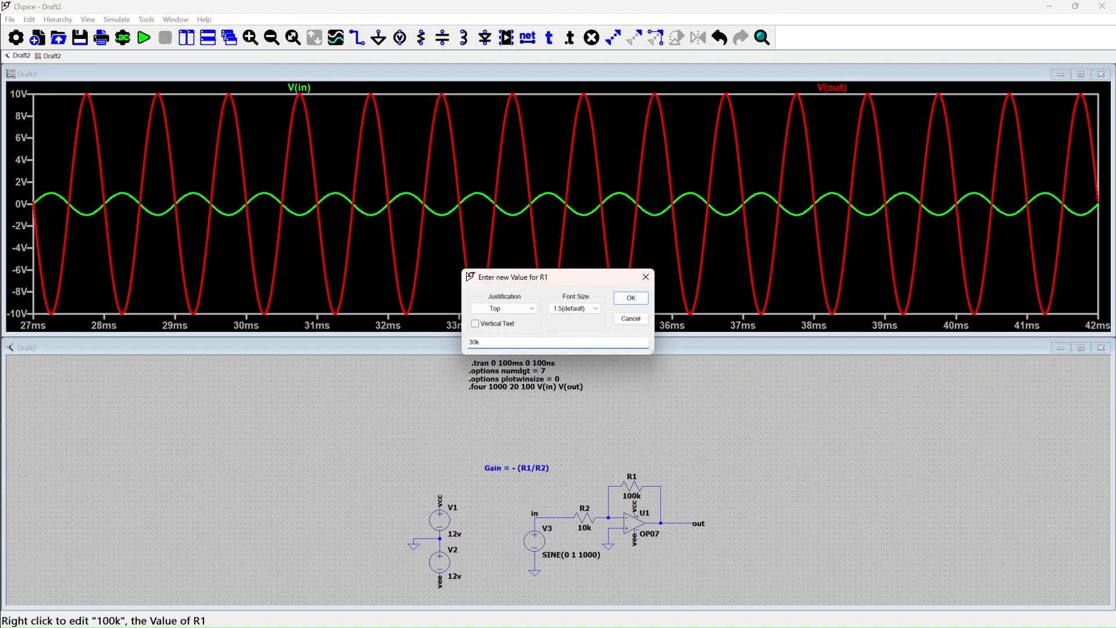
left_click(639, 301)
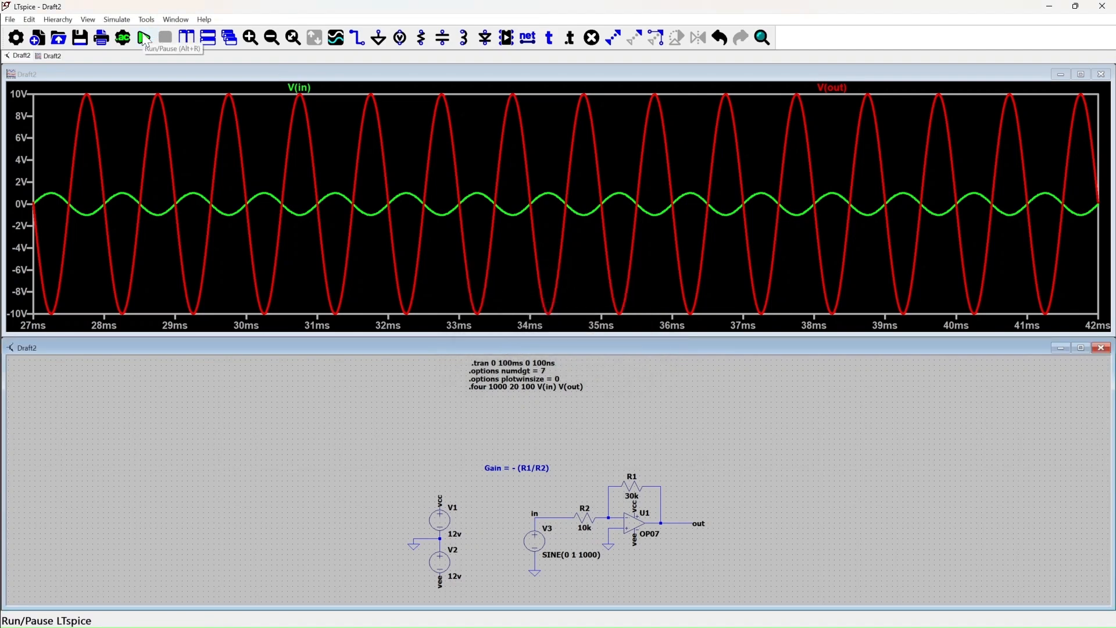
left_click(145, 39)
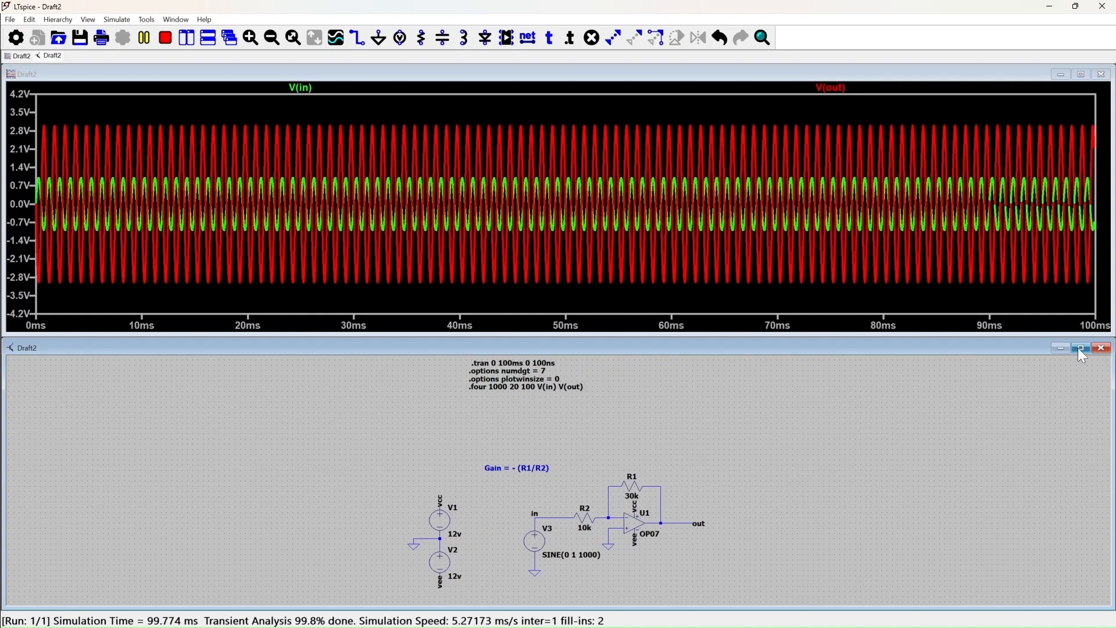
left_click_drag(411, 92, 524, 297)
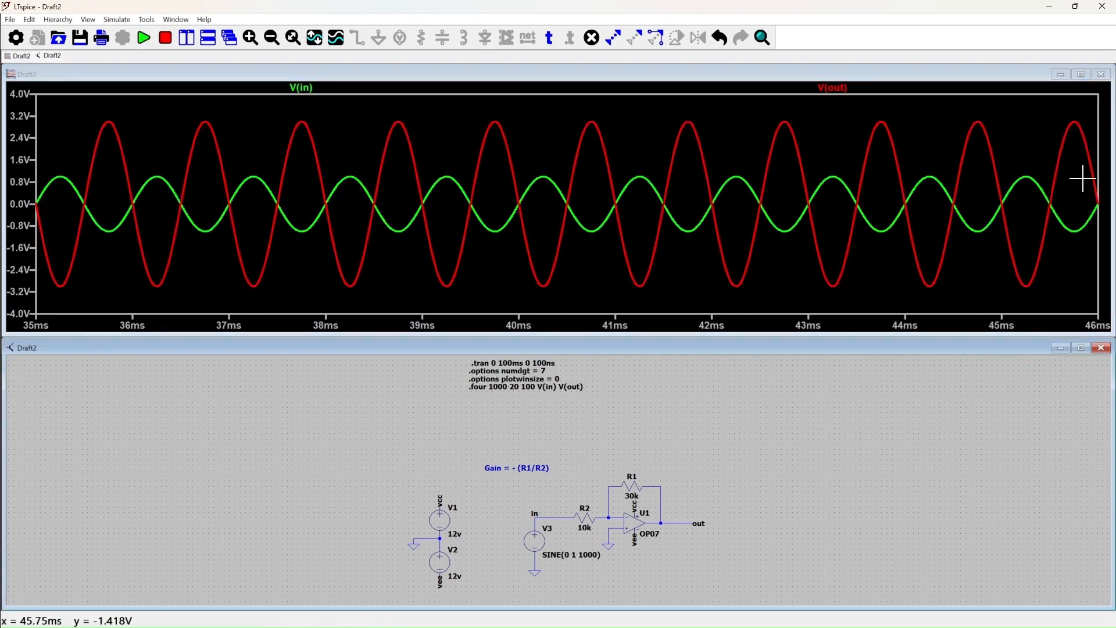
Rerun the simulation in a fresh waveform window and plot V(in) and V(out) over the full time range.
left_click(1101, 75)
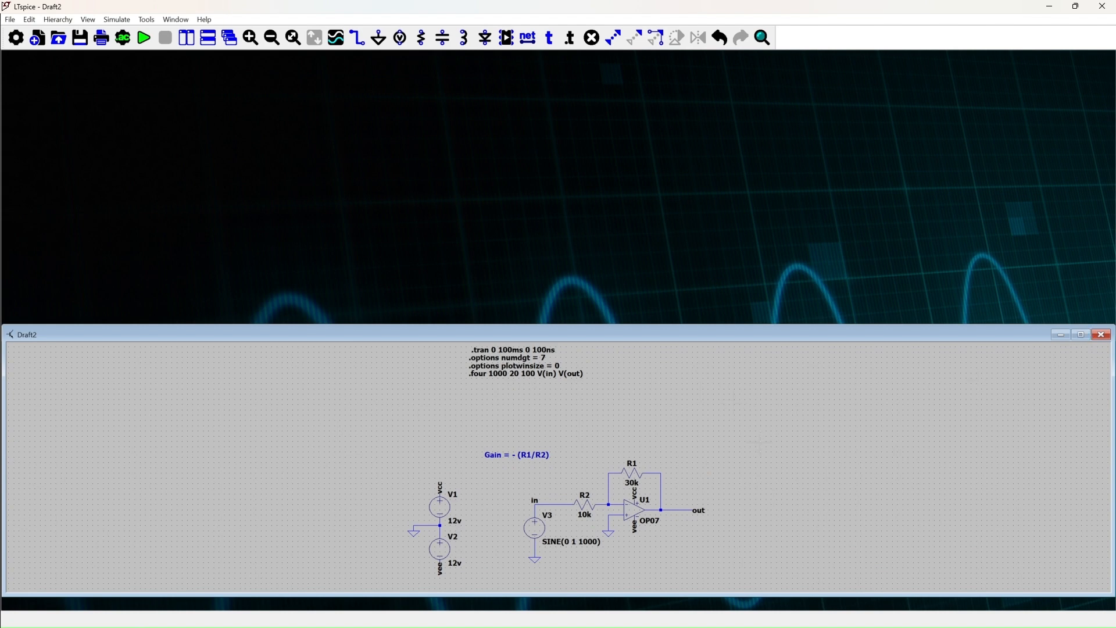
left_click(144, 38)
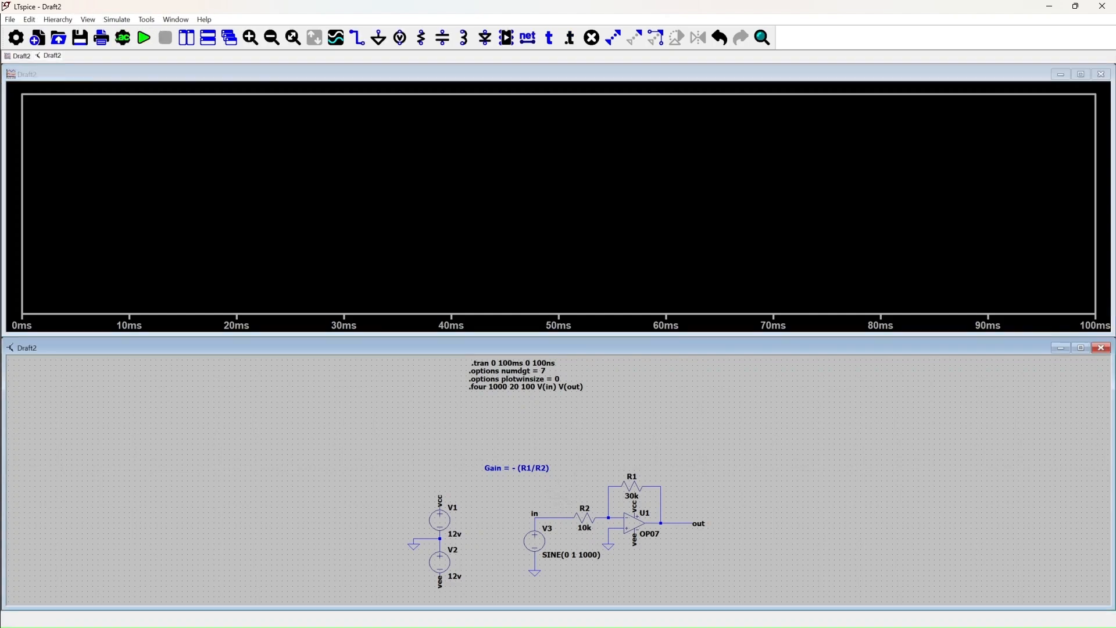
left_click(541, 517)
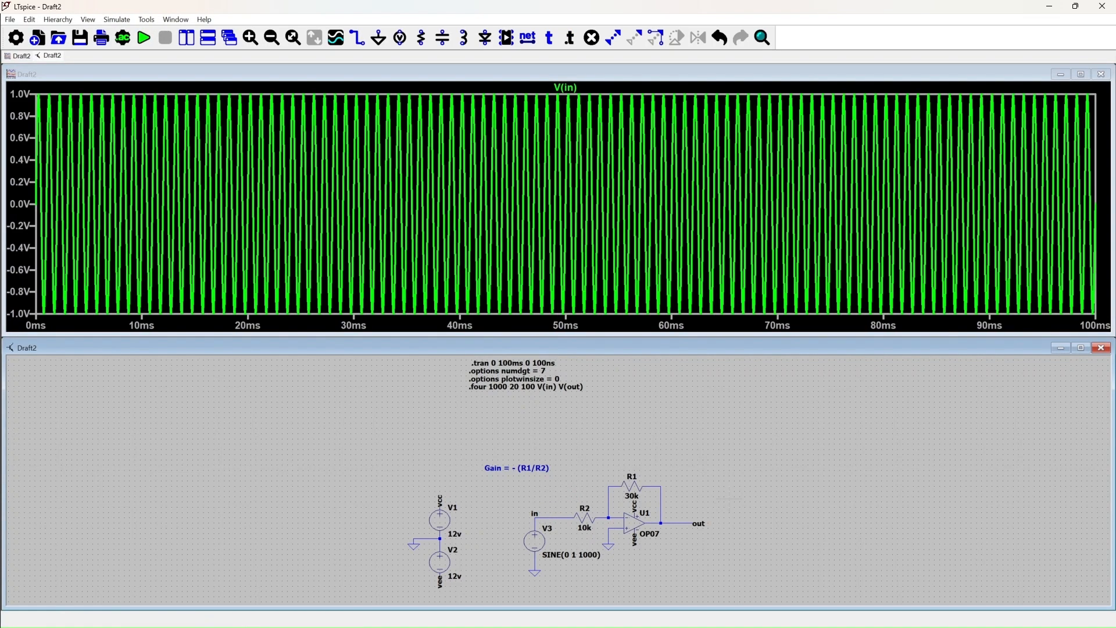
left_click(685, 523)
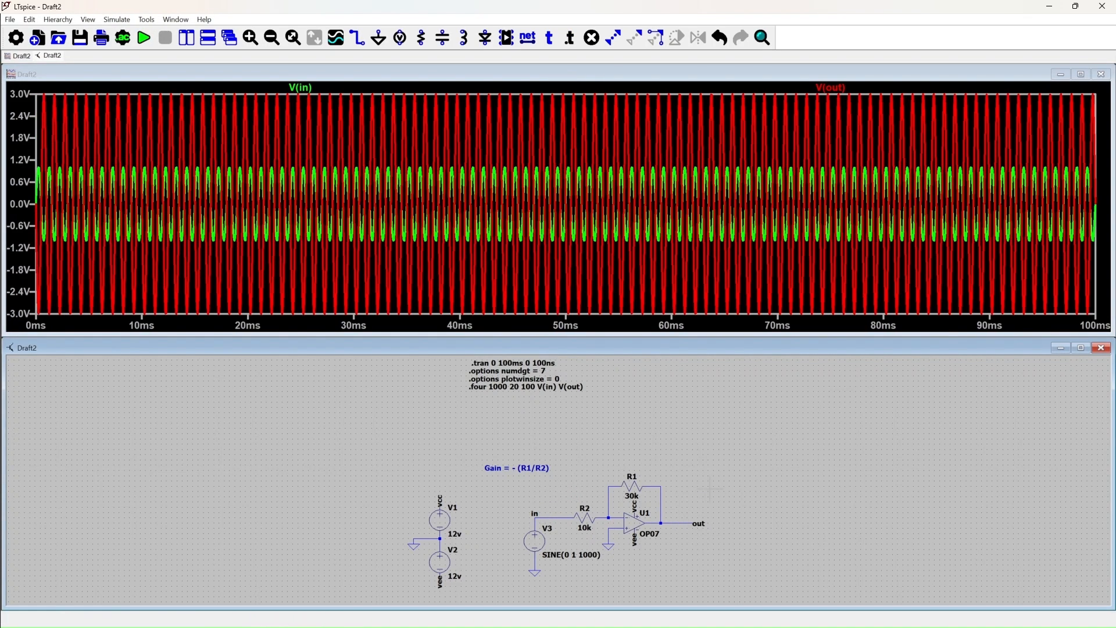
Examine the FFT of V(in) and V(out), and close the spectrum and waveform windows.
right_click(773, 125)
mouse_move(841, 166)
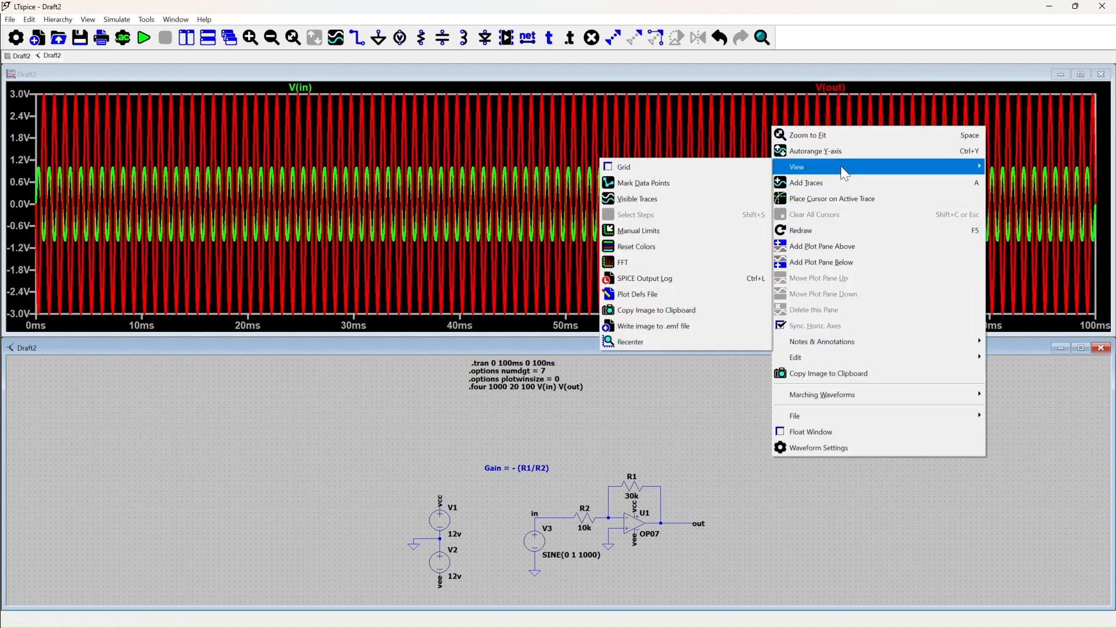
left_click(644, 261)
key("Return")
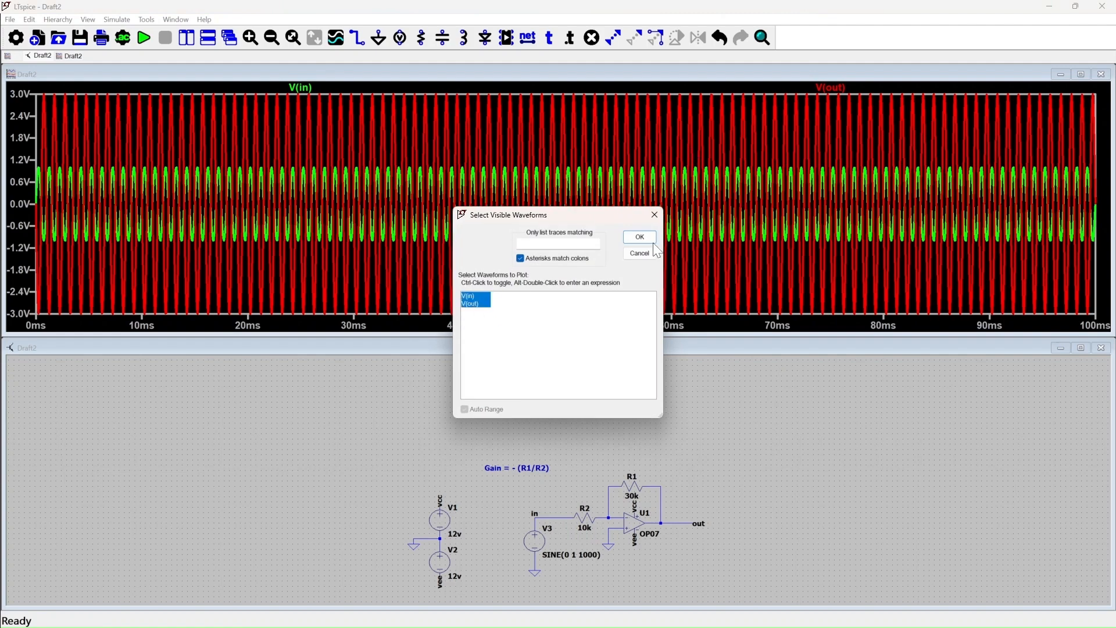
left_click(639, 236)
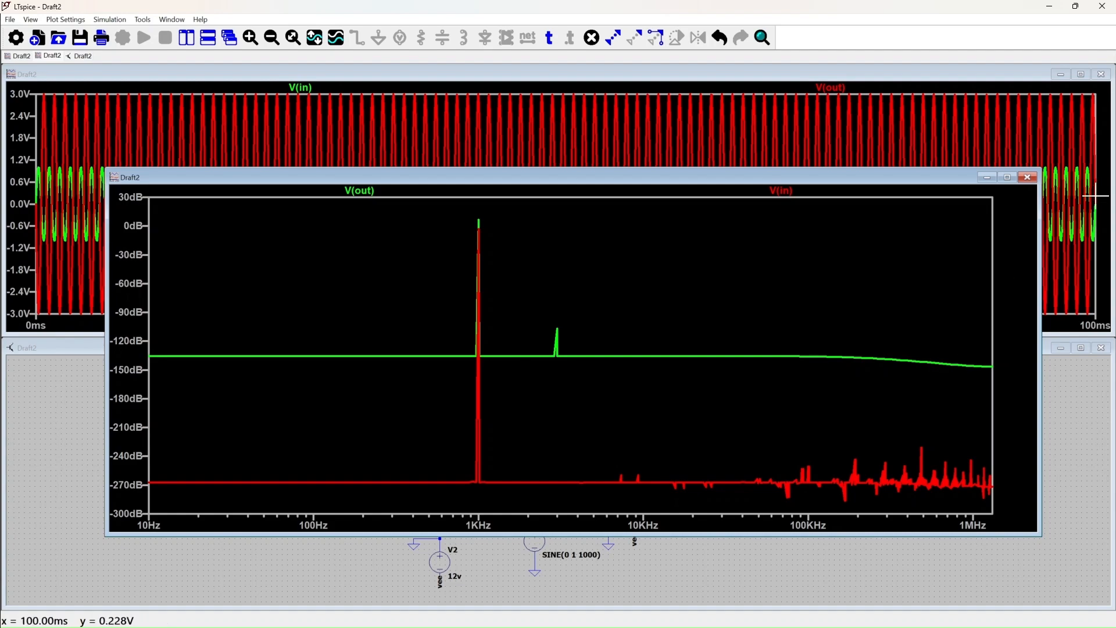
left_click(1028, 177)
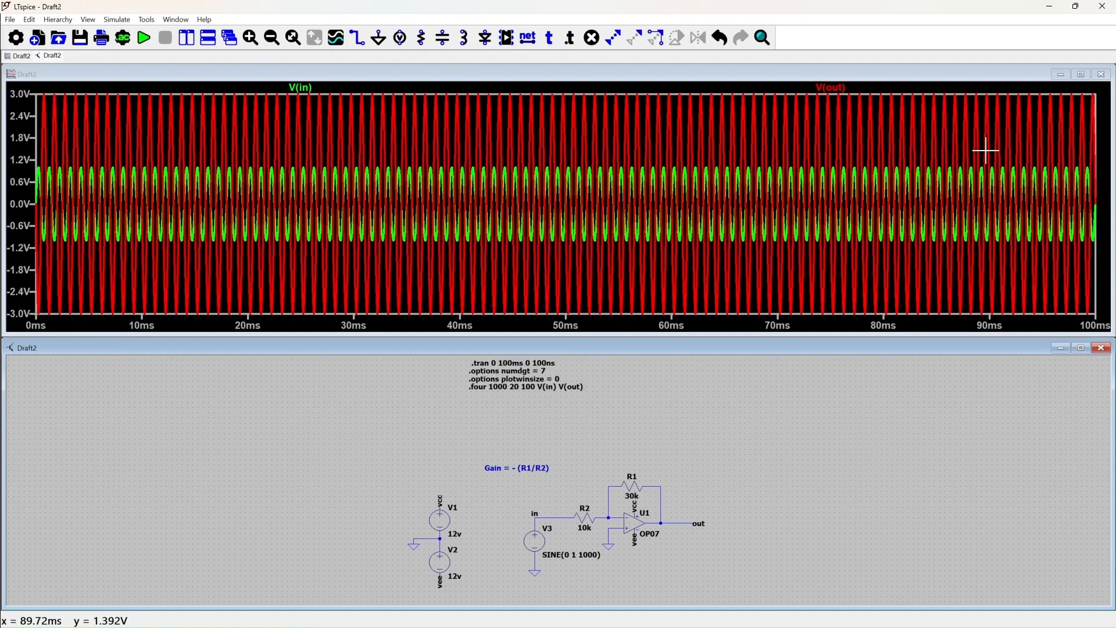
left_click(1102, 74)
Place two horizontal diodes stacked above R1, the lower one pointing left and the upper one pointing right.
left_click(1081, 347)
left_click_drag(943, 303, 799, 253)
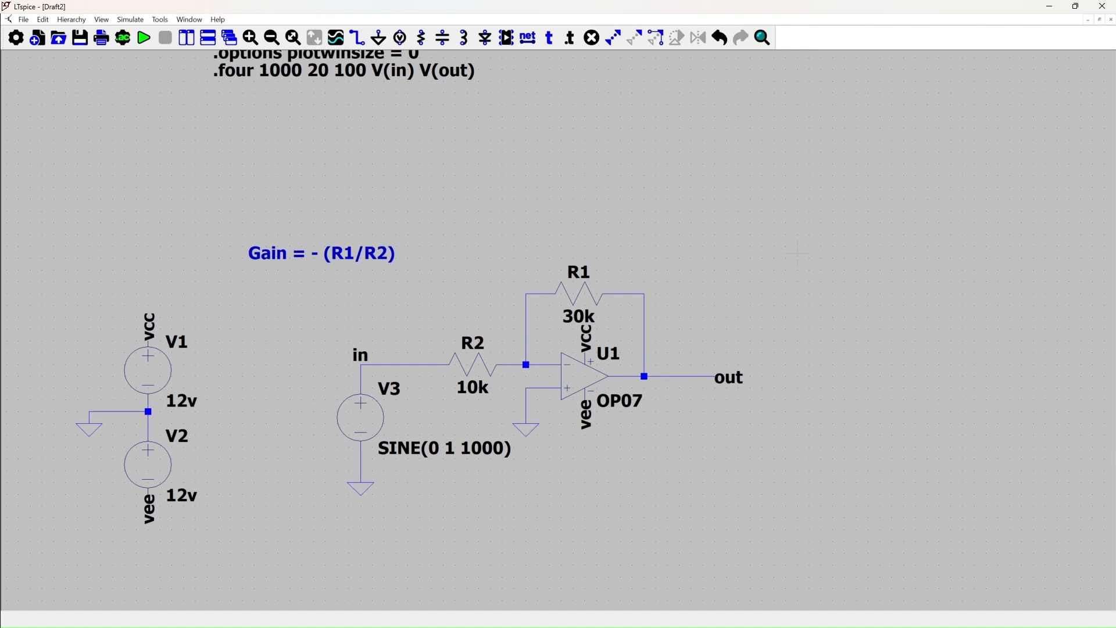
key("d")
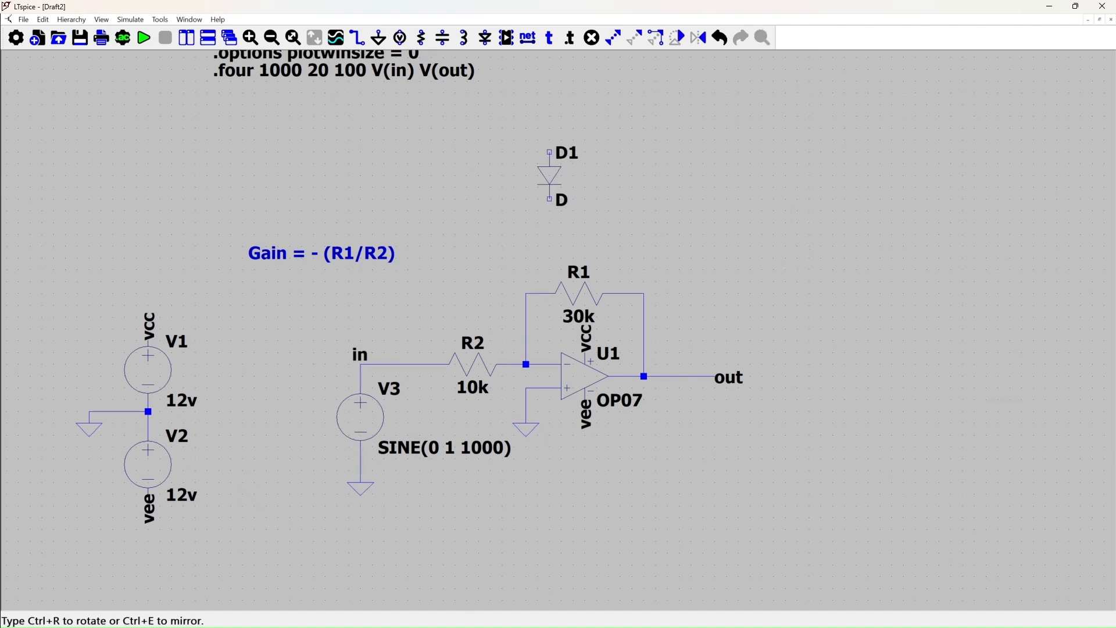
key("ctrl+r")
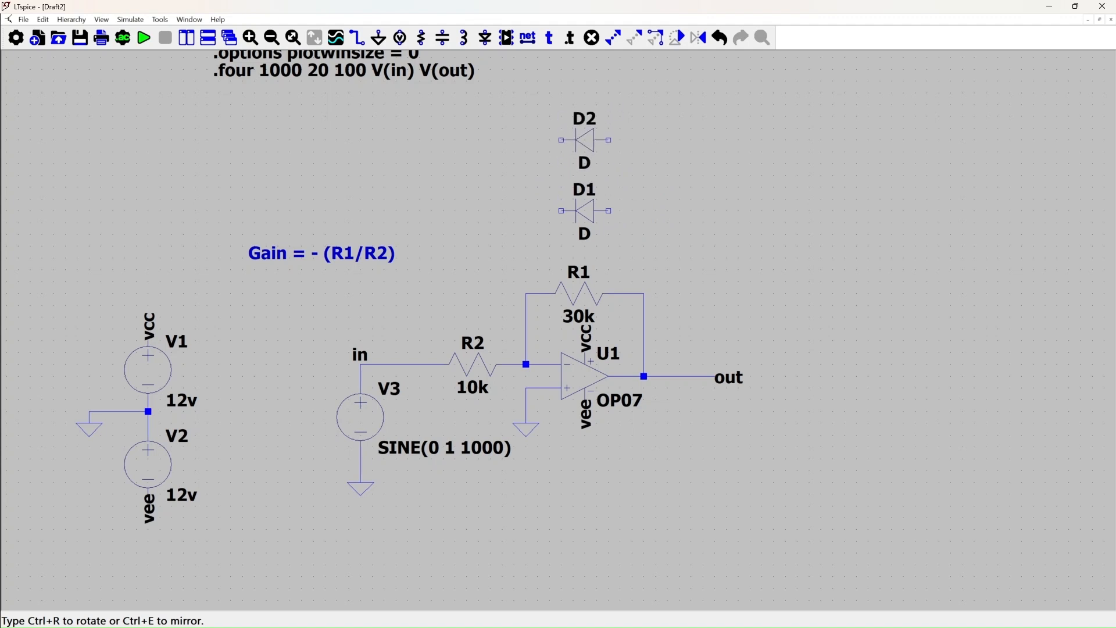
key("ctrl+r")
key("ctrl+r")
key("Escape")
Wire the upper diode D2 in parallel with R1, between the op-amp's inverting input and its output.
key("F3")
left_click(526, 365)
left_click(526, 140)
left_click(644, 140)
left_click(643, 294)
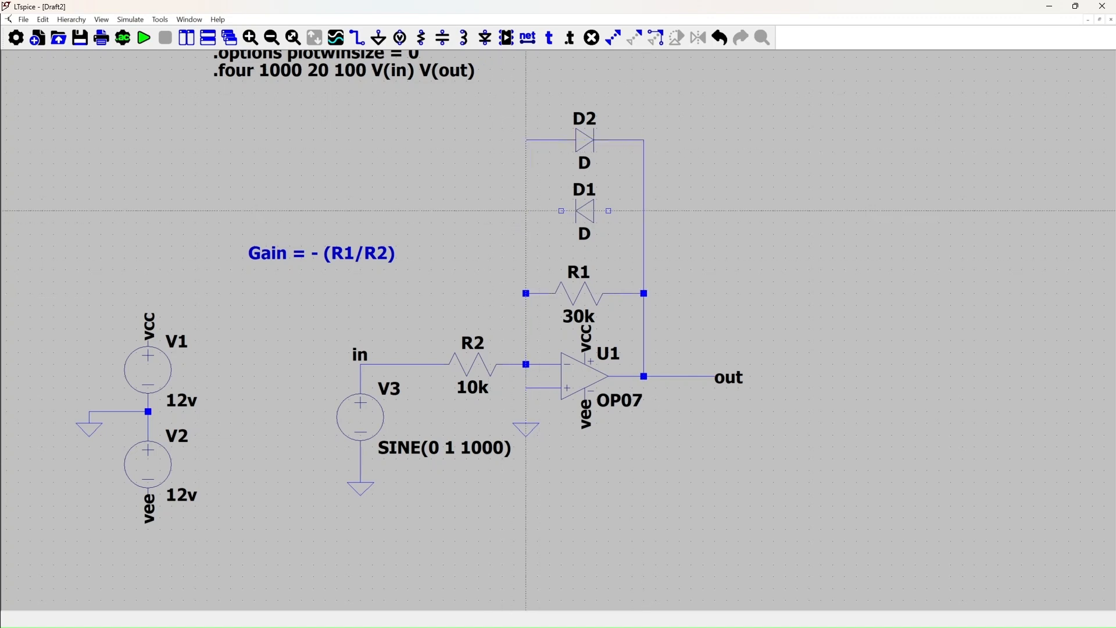
Wire the lower diode D1 in parallel with R1 by connecting it across both feedback nodes.
left_click(527, 211)
left_click(644, 211)
key("Escape")
Assign the 1N914 diode model to both D2 and D1.
right_click(586, 163)
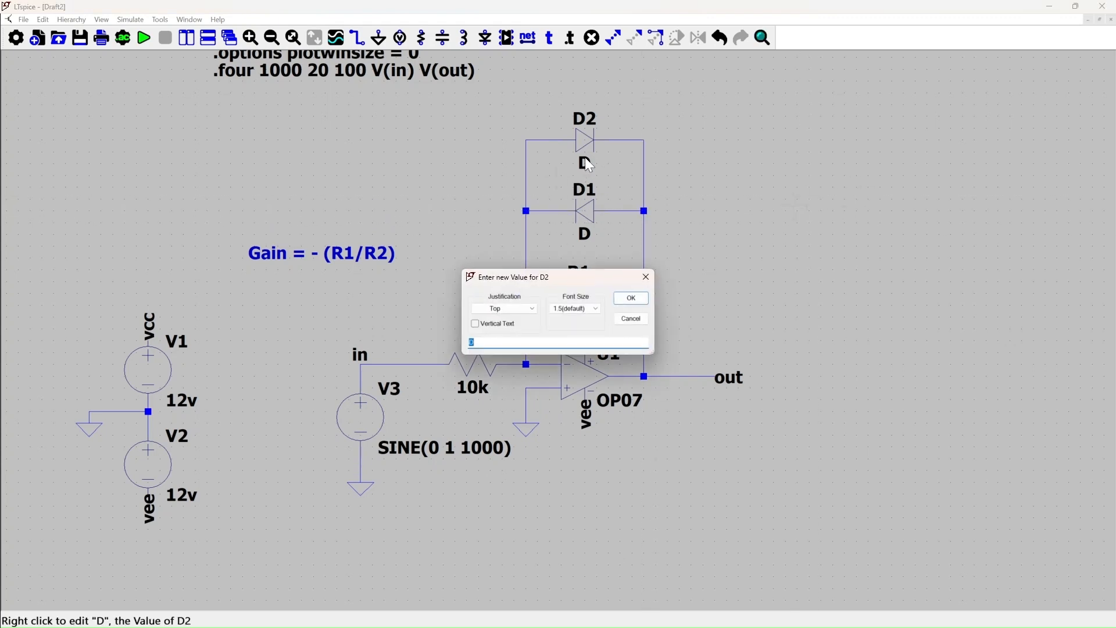
key("Escape")
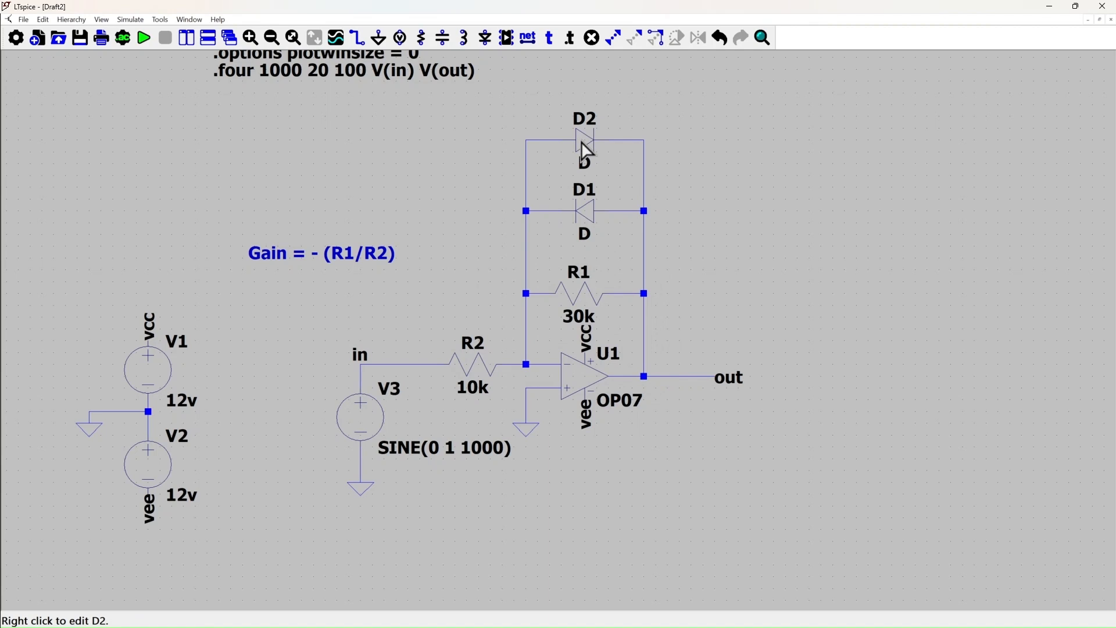
right_click(582, 140)
left_click(618, 293)
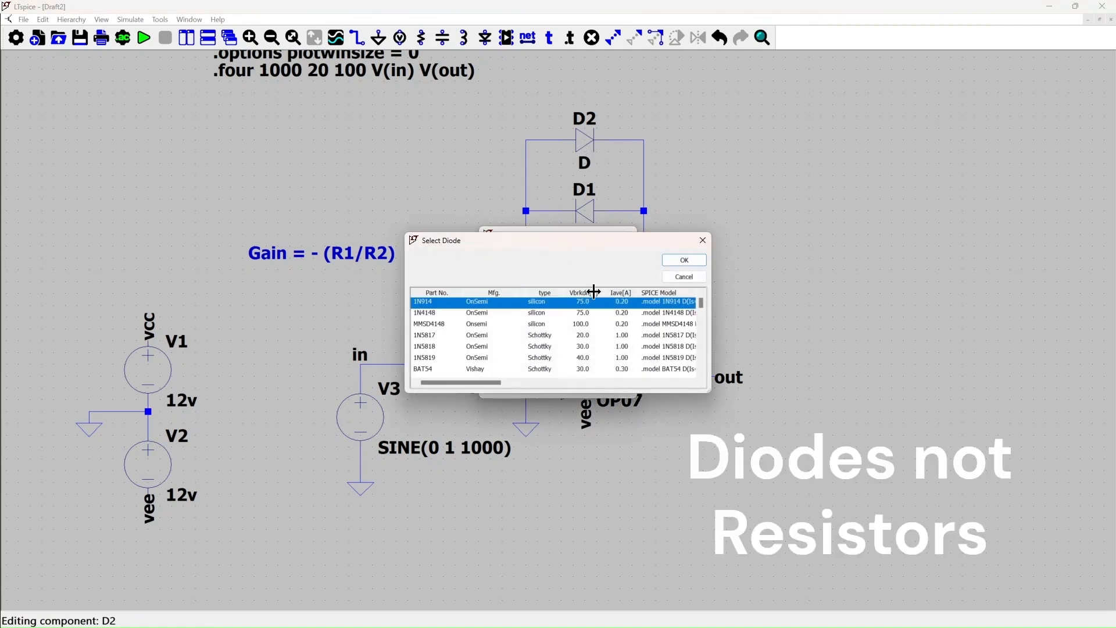
left_click(685, 260)
right_click(589, 213)
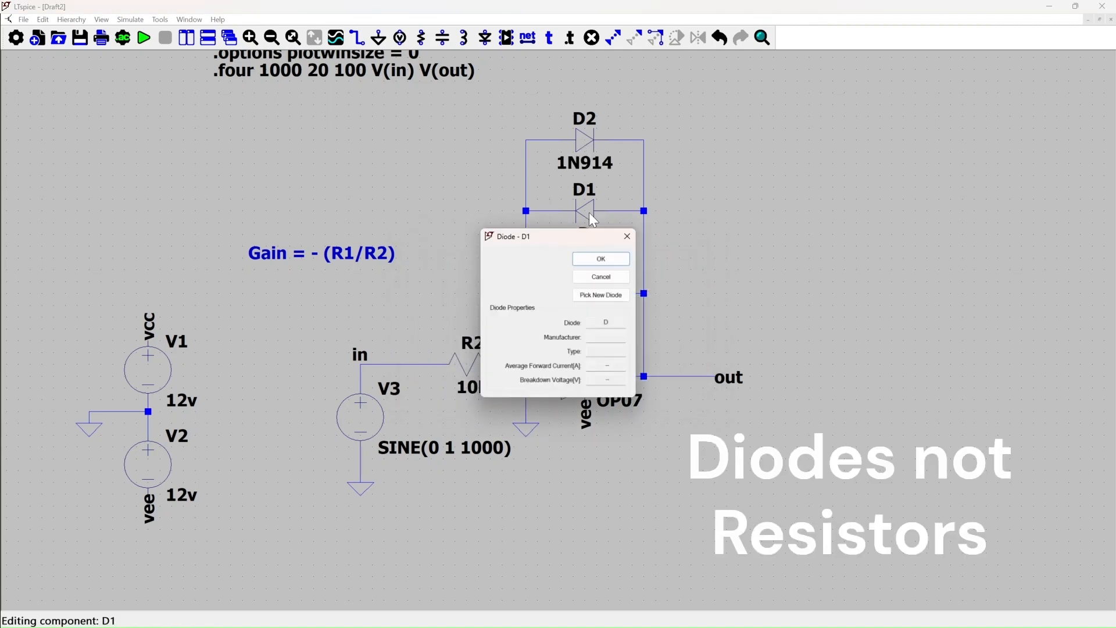
left_click(600, 296)
left_click(684, 261)
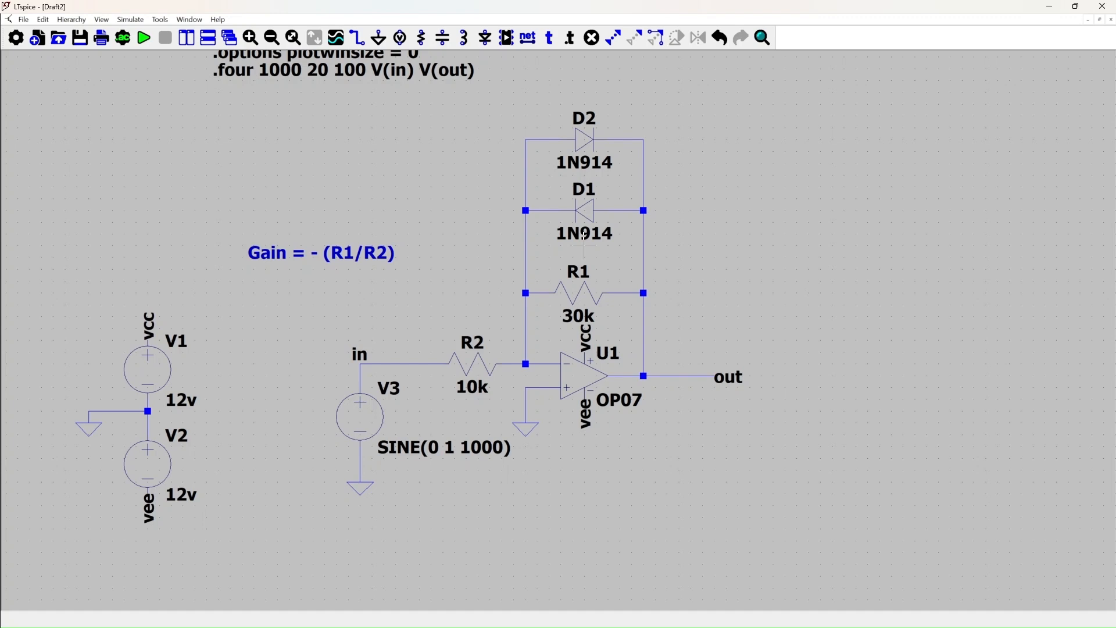
Run the simulation with the diodes in place, tile the schematic with the waveform window, and plot V(in) and V(out) over a few cycles.
left_click(144, 37)
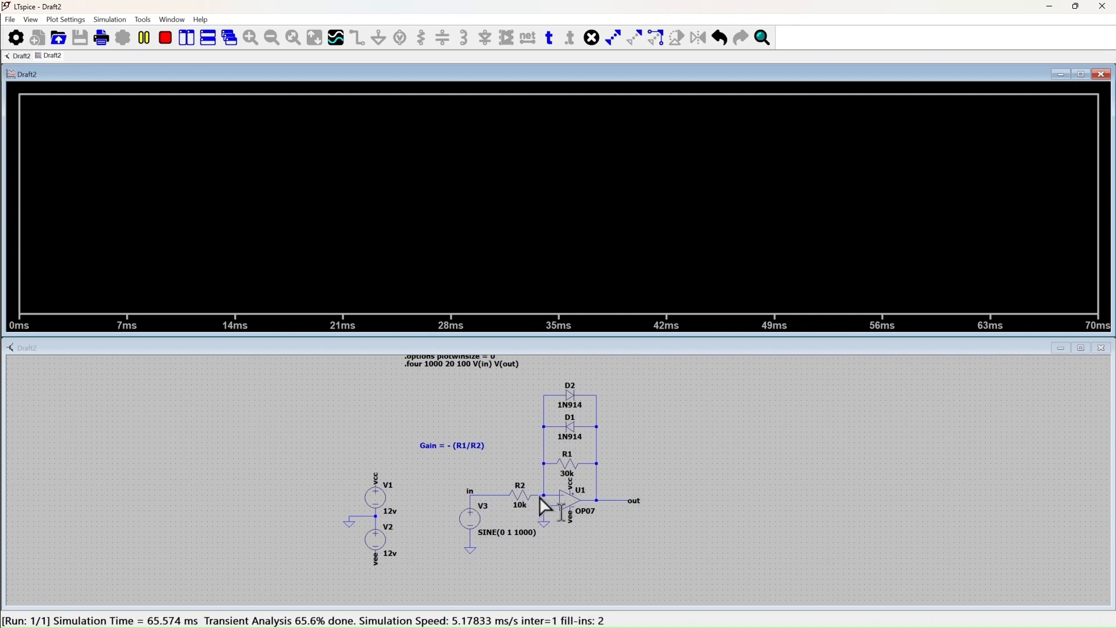
left_click(1083, 351)
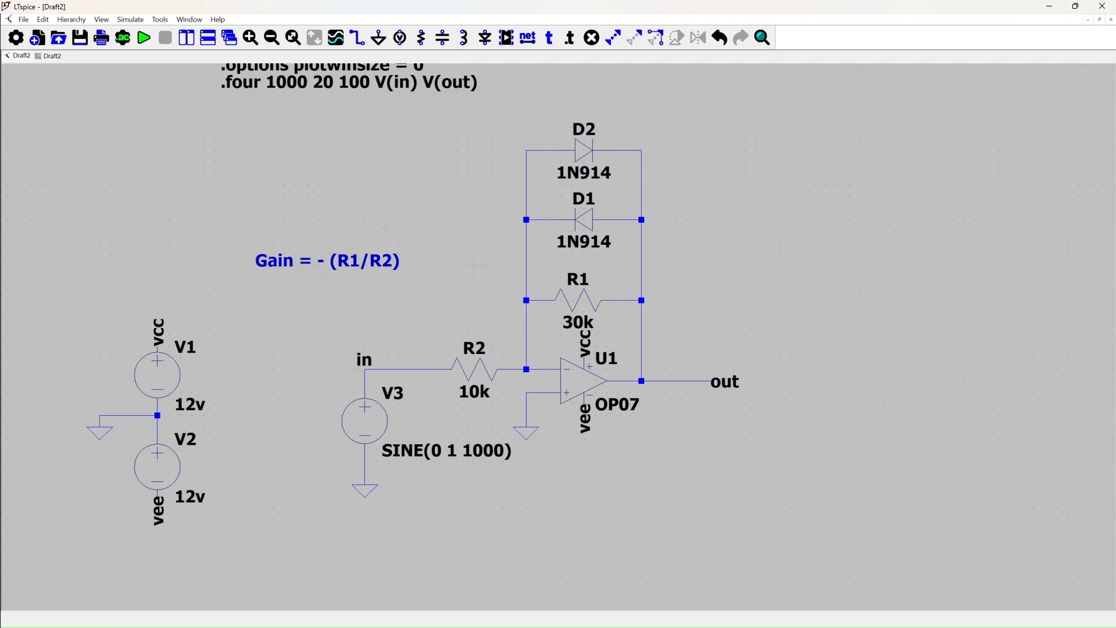
left_click(205, 40)
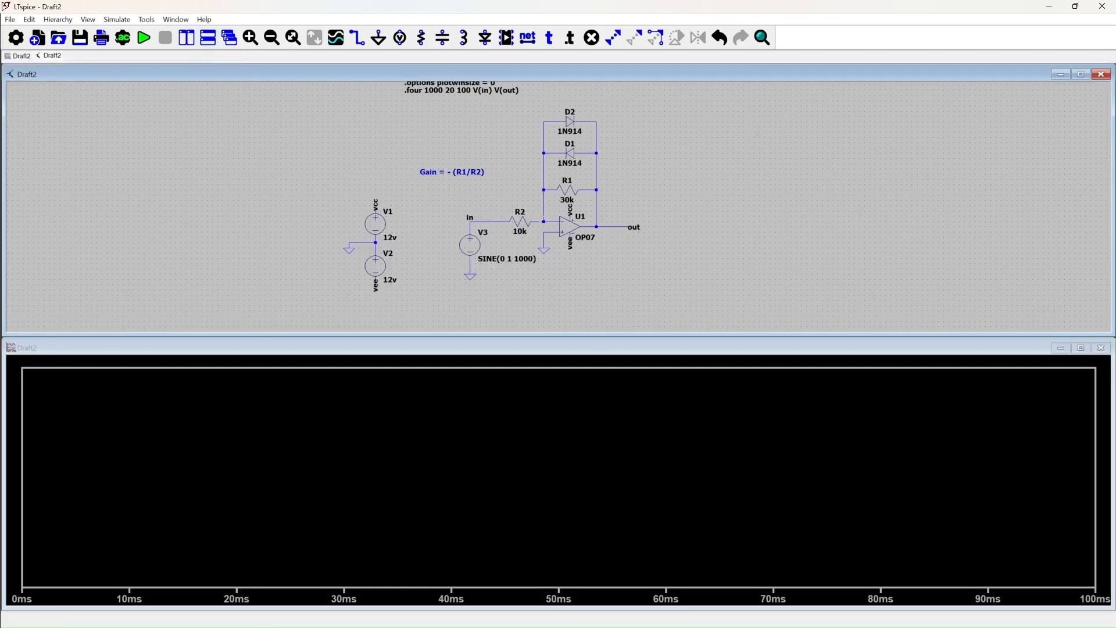
left_click(483, 220)
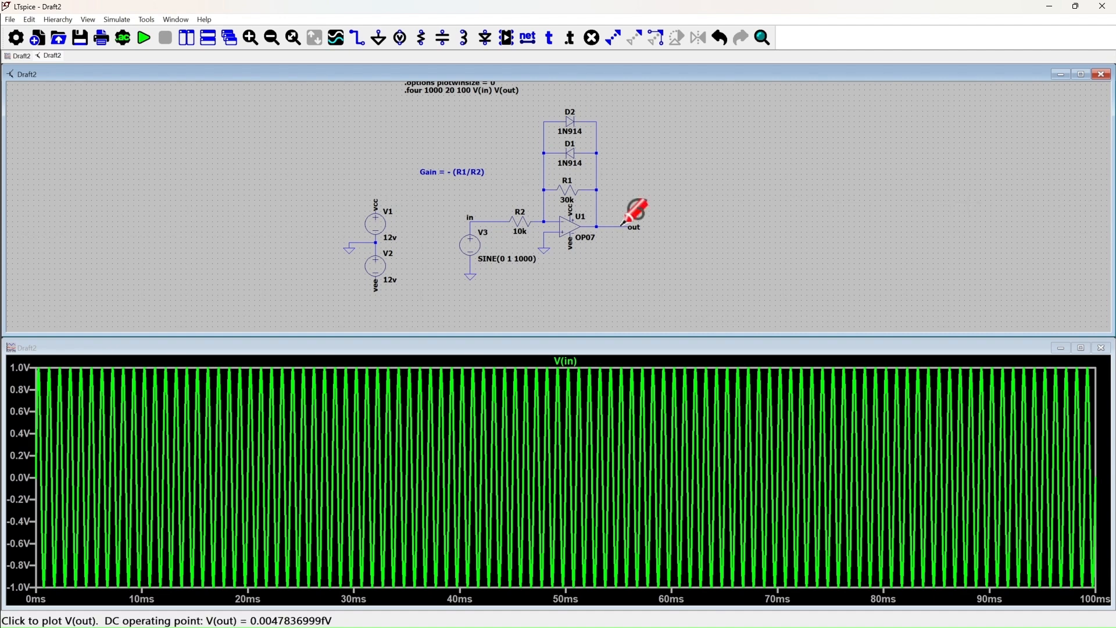
left_click(622, 224)
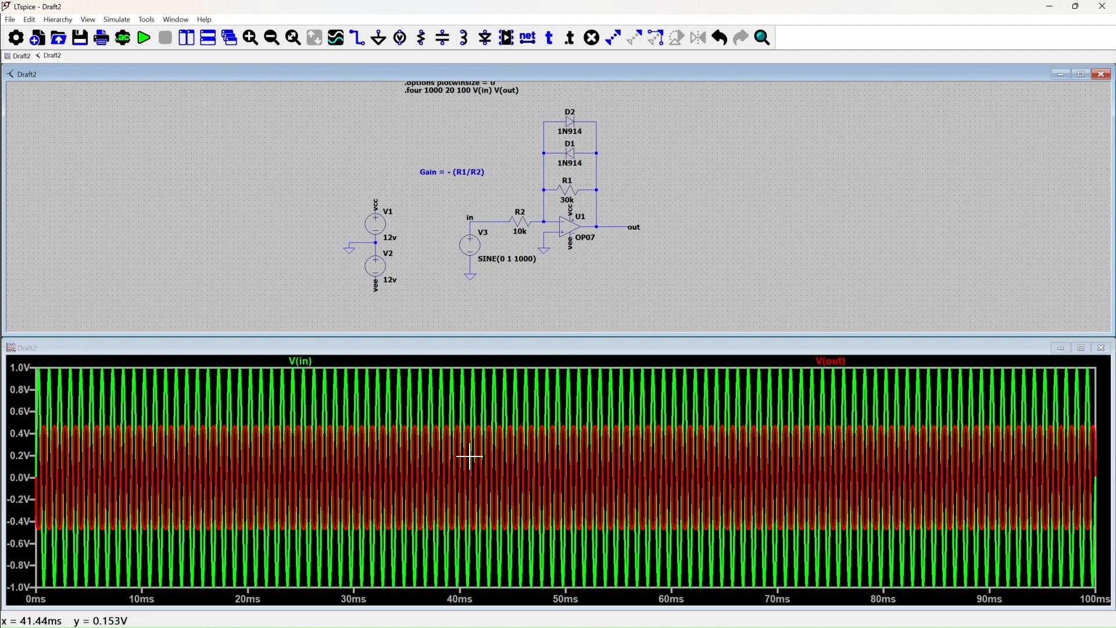
left_click_drag(370, 369, 436, 600)
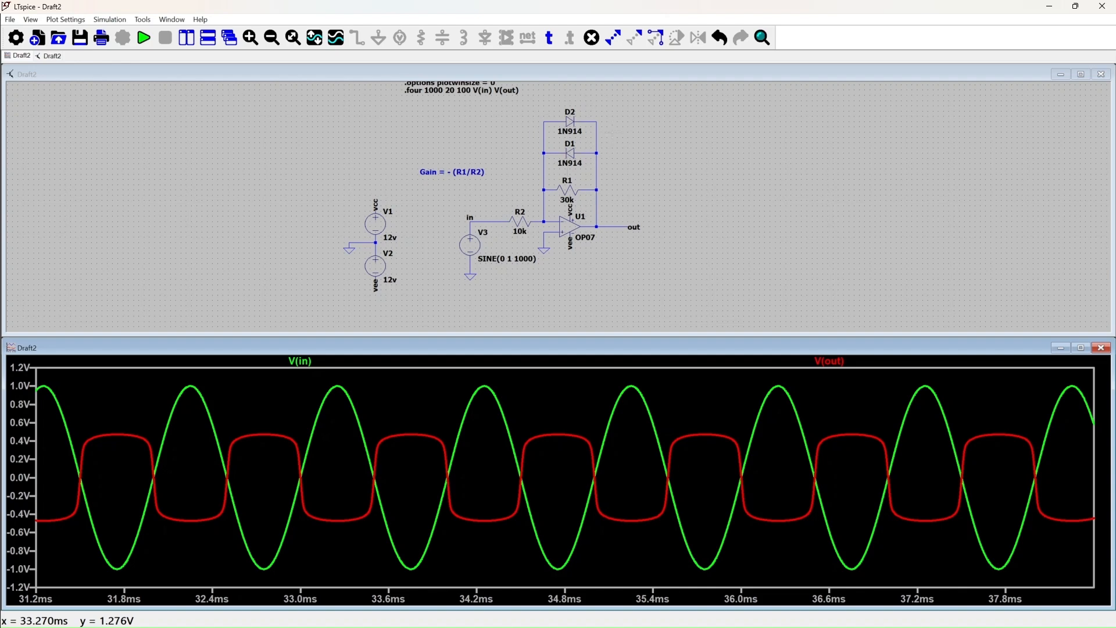
left_click(310, 42)
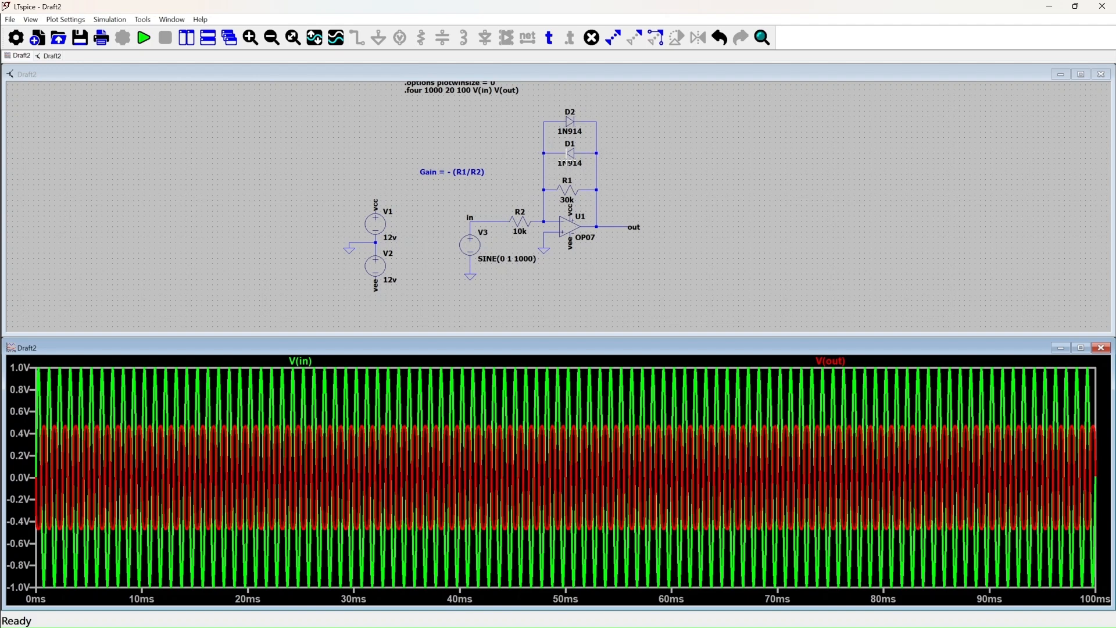
left_click_drag(428, 366, 515, 590)
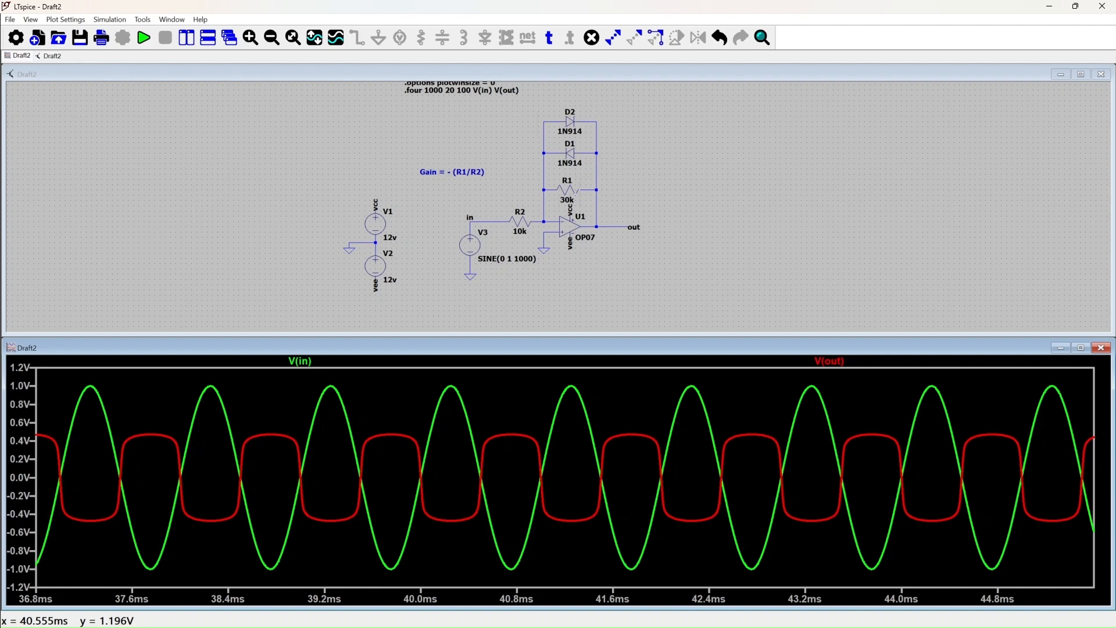
Set R1 to 100k, then rerun the simulation and view V(in) and V(out) from about 18 to 29 ms.
right_click(565, 199)
type("100k")
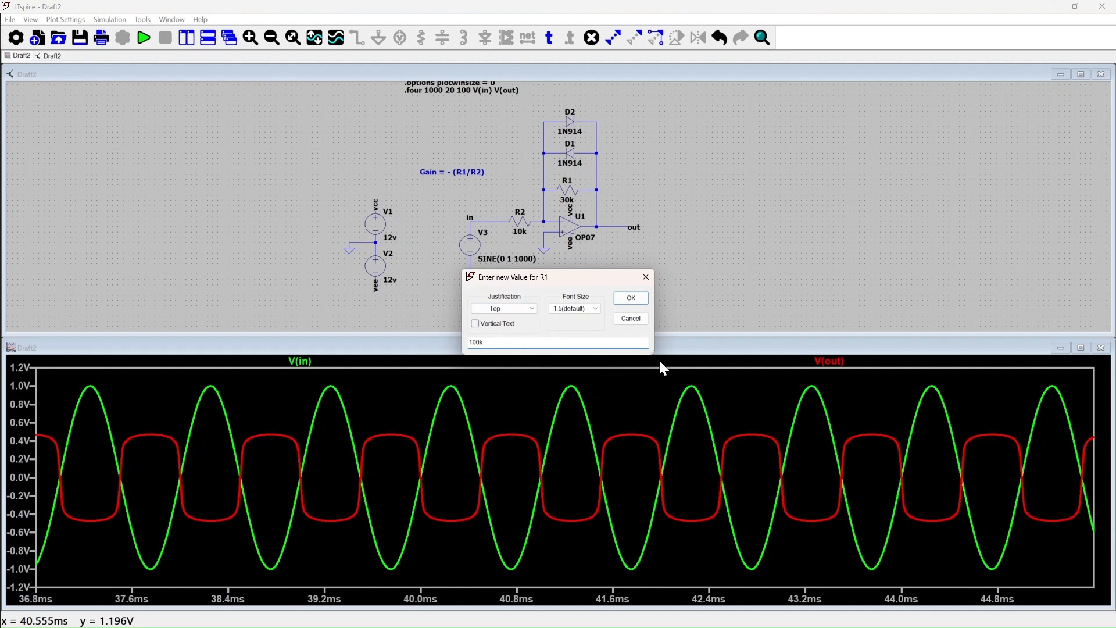
left_click(631, 297)
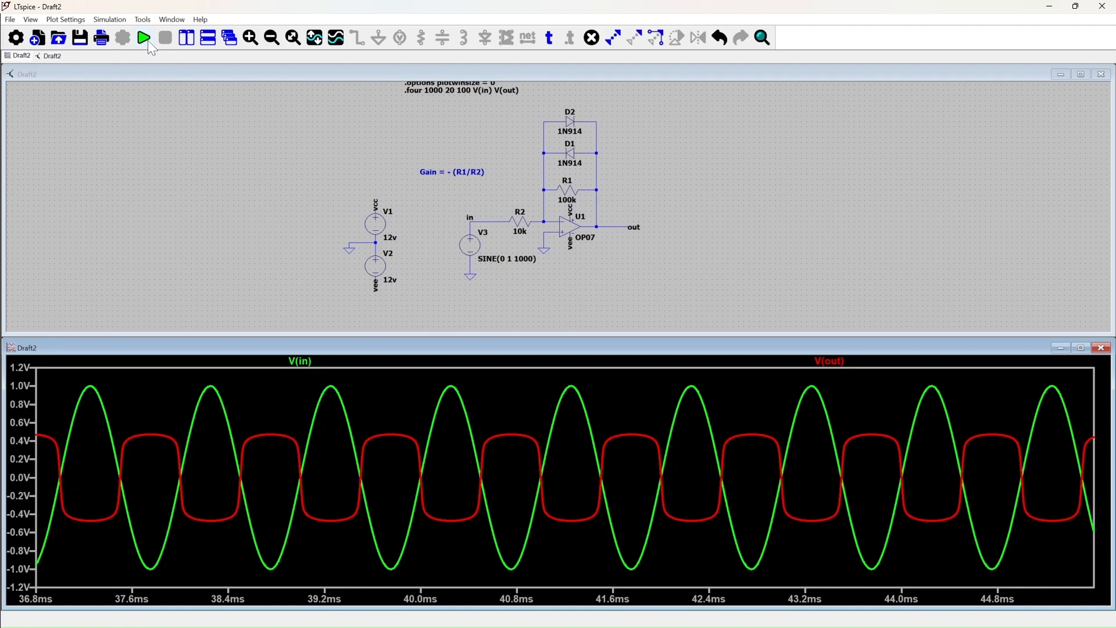
left_click(145, 40)
left_click_drag(274, 369, 320, 519)
left_click_drag(239, 359, 308, 538)
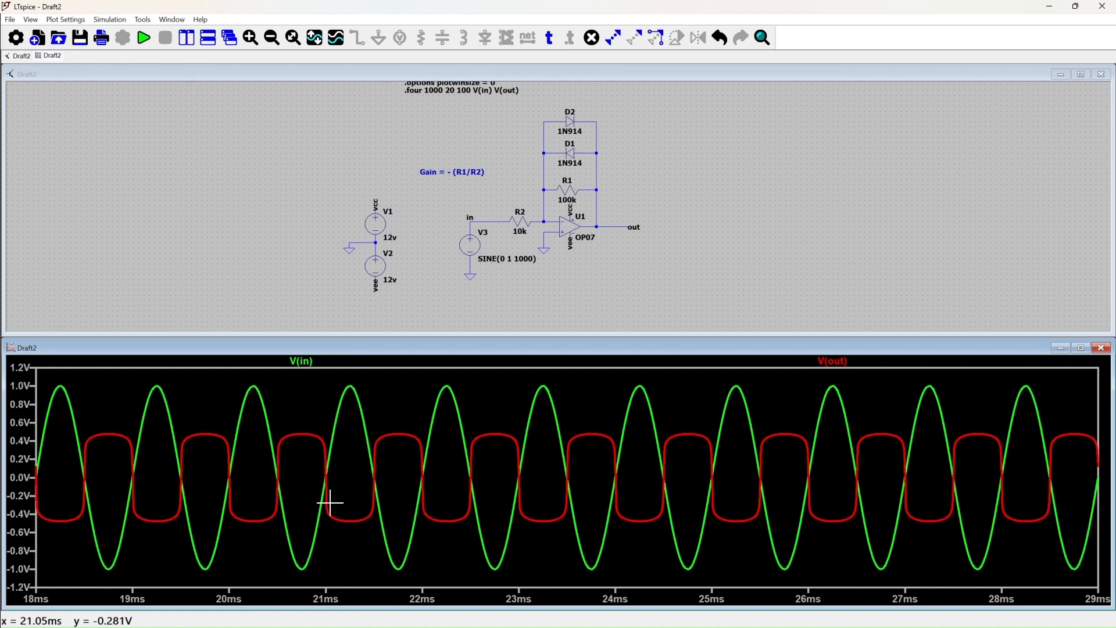
Plot the FFT of V(in) and V(out), inspect the full-size spectrum, and tile all windows horizontally.
right_click(607, 388)
mouse_move(811, 98)
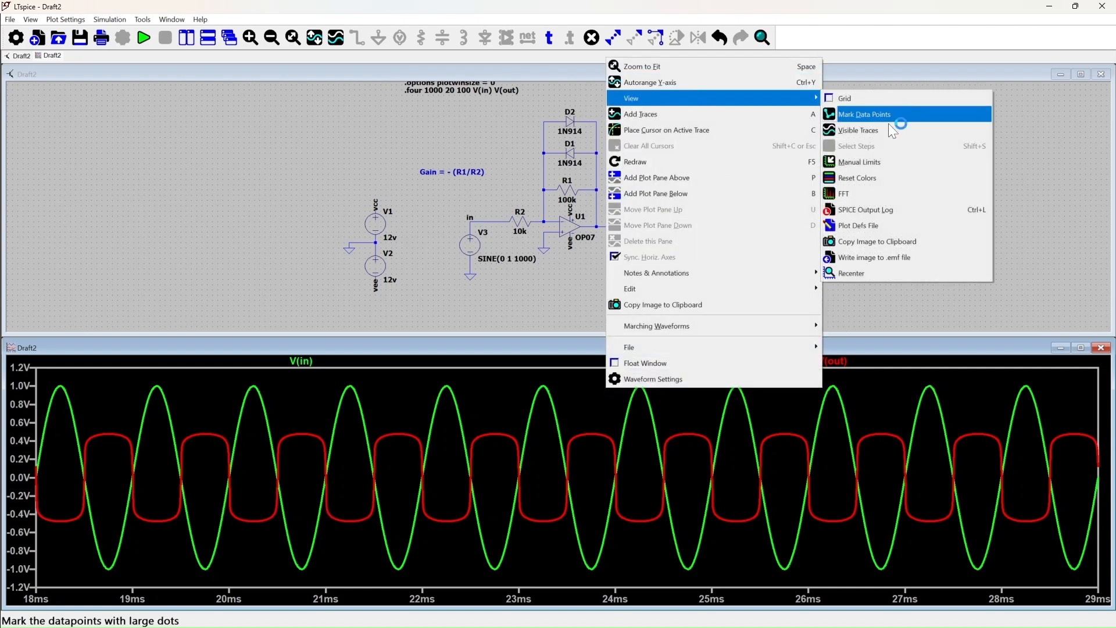
left_click(870, 194)
left_click(640, 173)
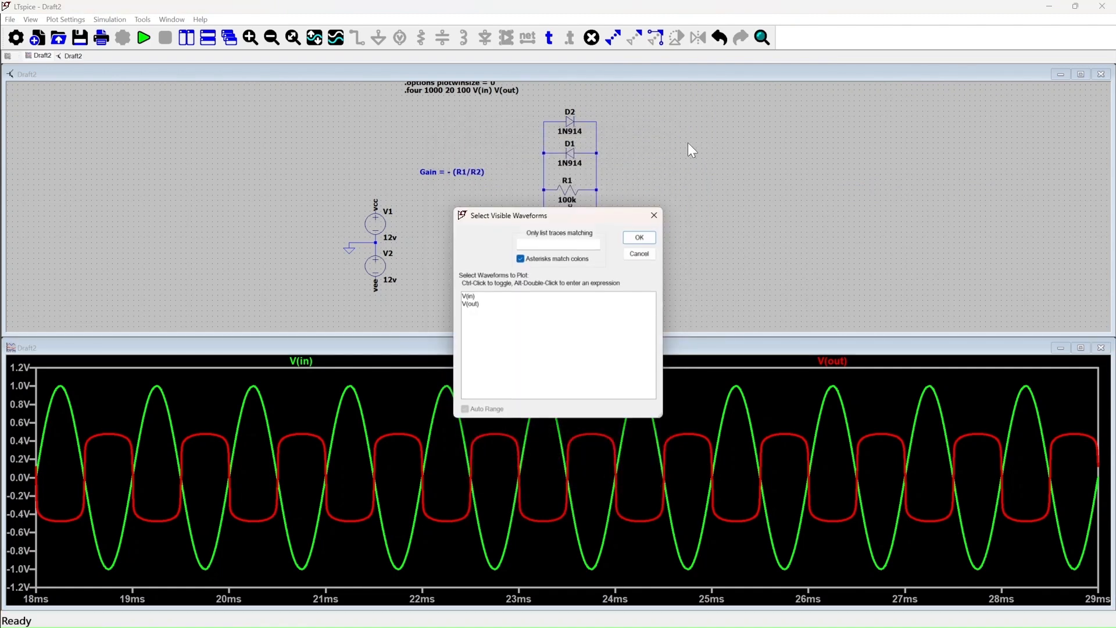
left_click(468, 296)
left_click(470, 303, "ctrl")
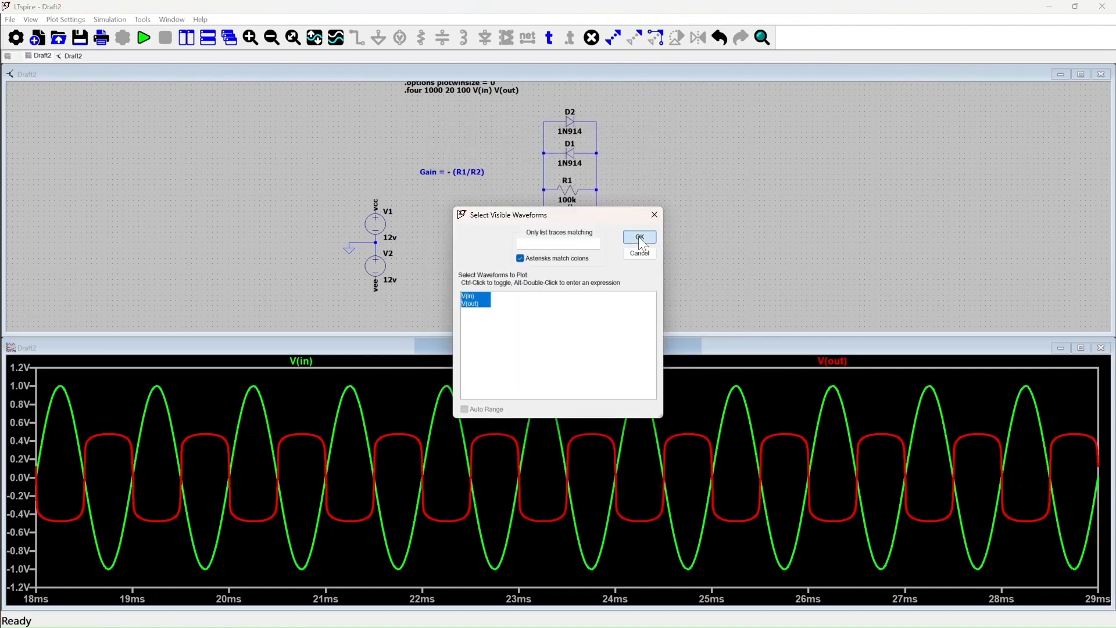
left_click(639, 236)
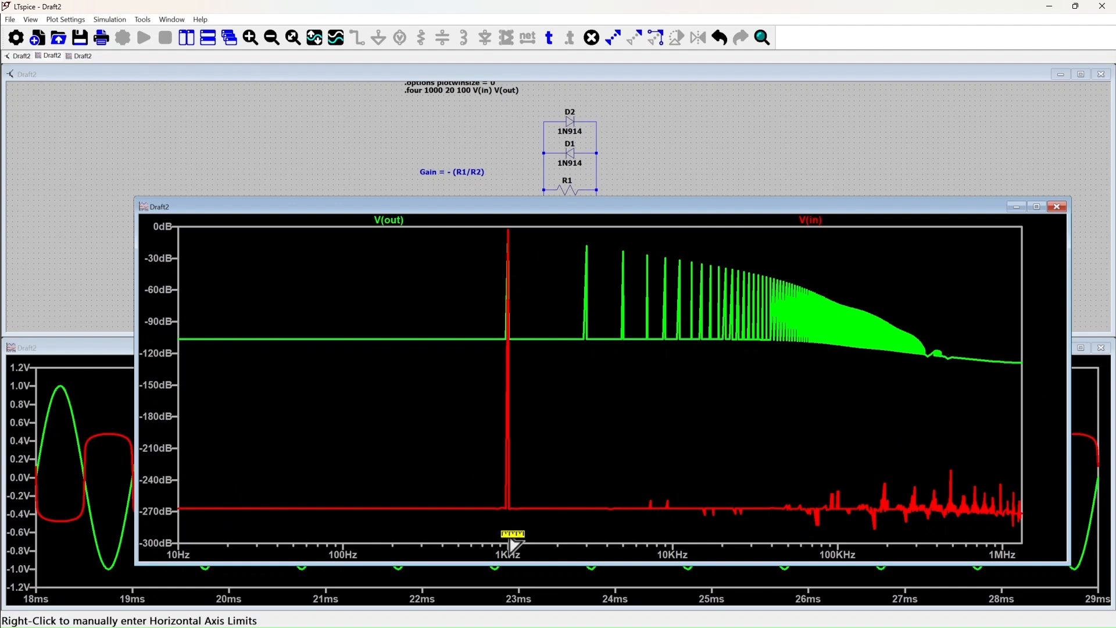
left_click(1037, 207)
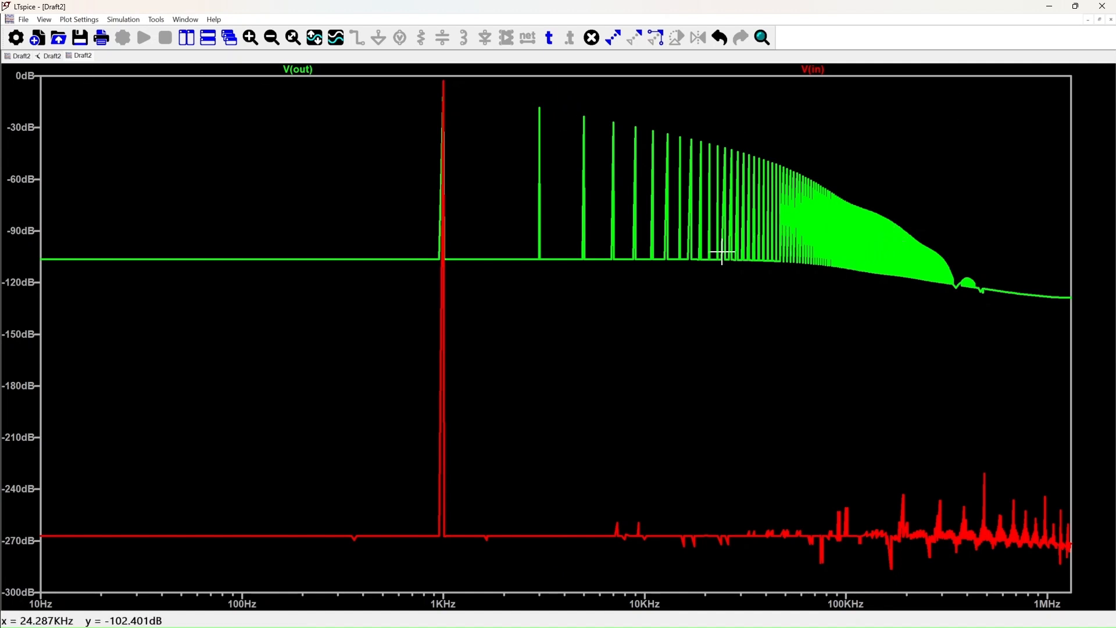
left_click(208, 39)
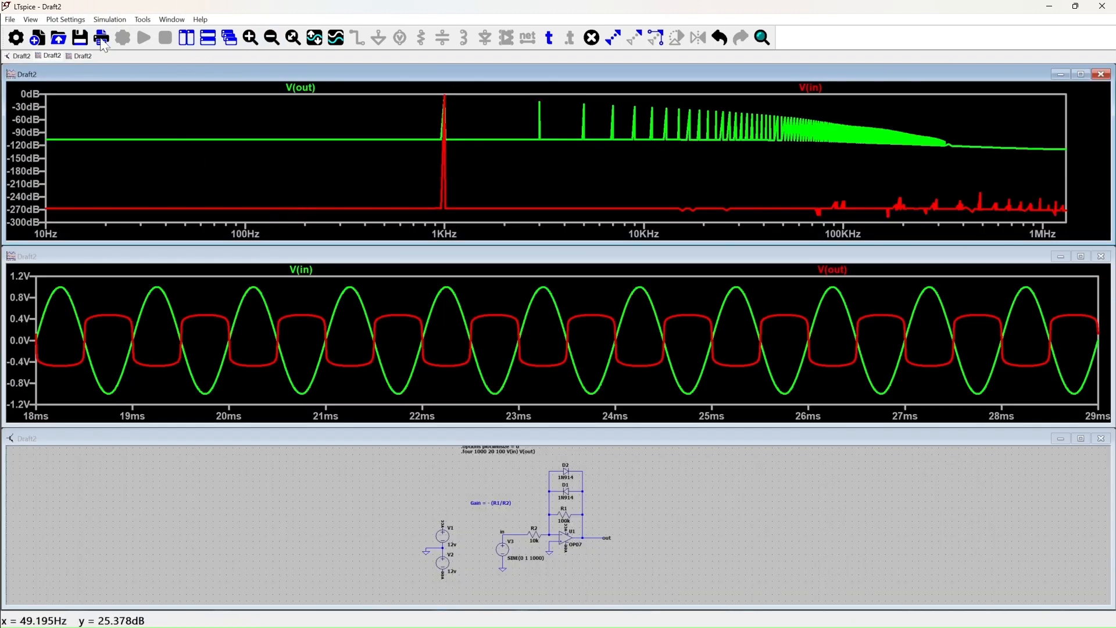
Open the SPICE output log for the schematic, enlarge its window and text, and find the Fourier results.
left_click(156, 468)
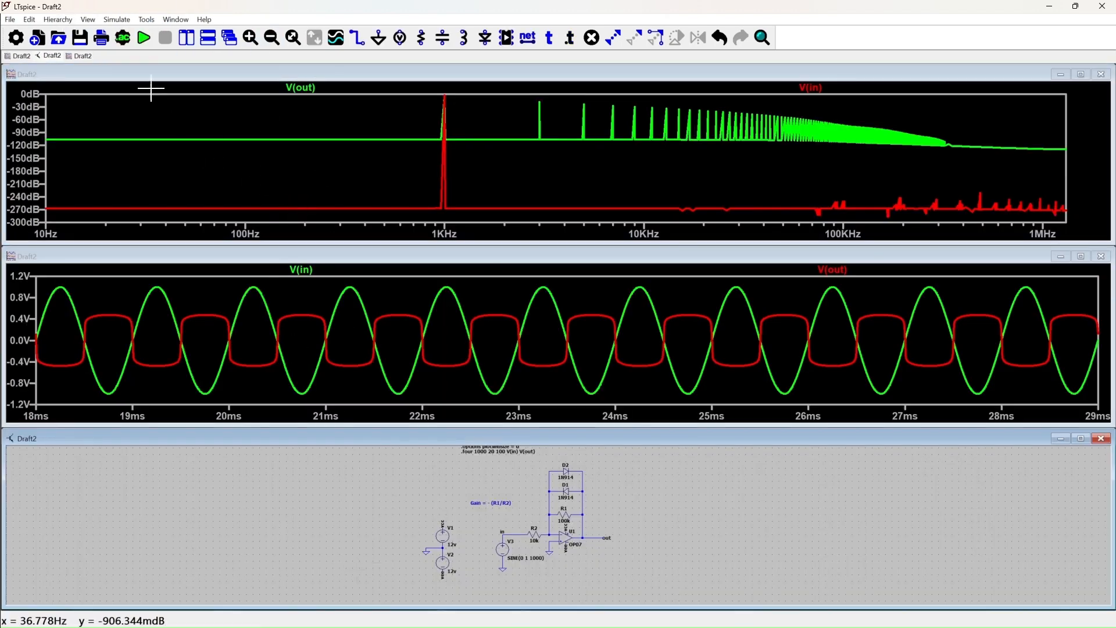
left_click(88, 19)
left_click(117, 191)
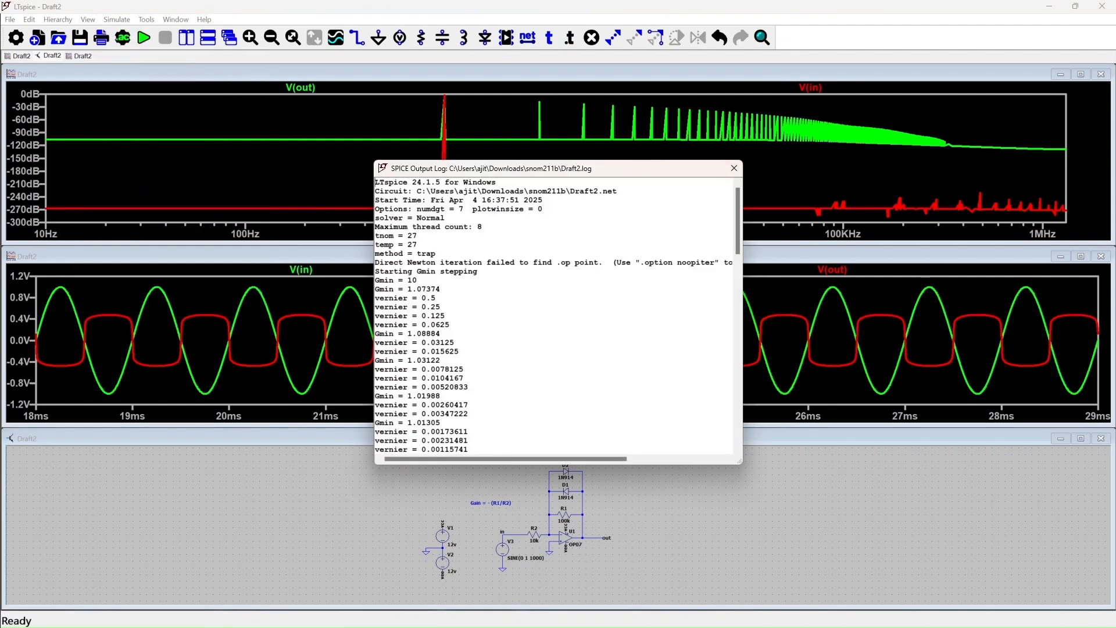
scroll(747, 239, "down", 15)
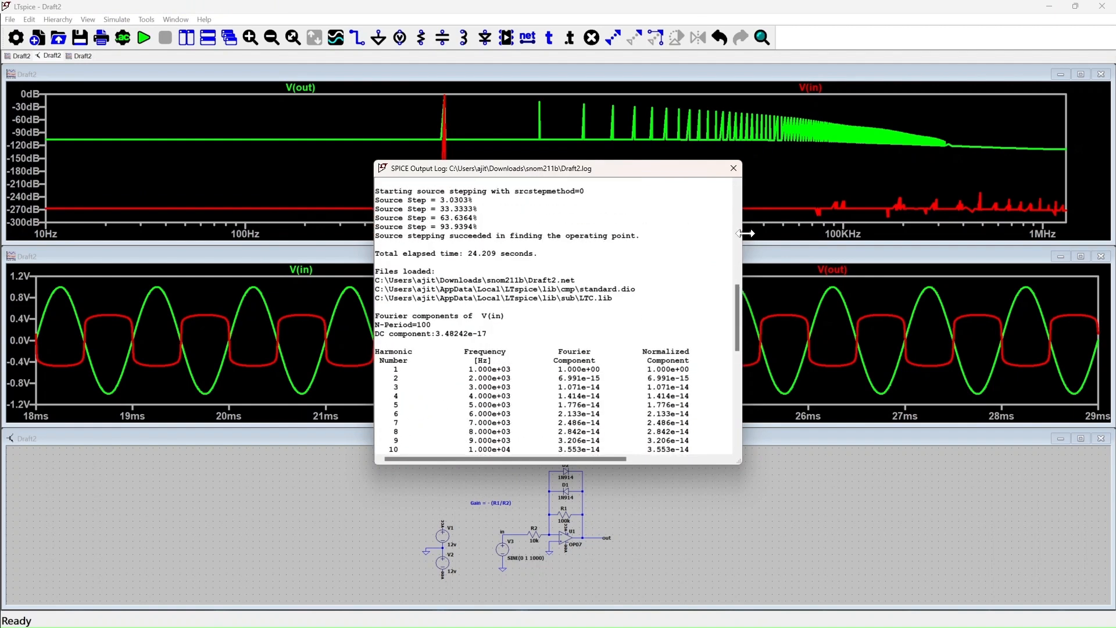
left_click_drag(747, 239, 1045, 238)
left_click_drag(654, 158, 654, 86)
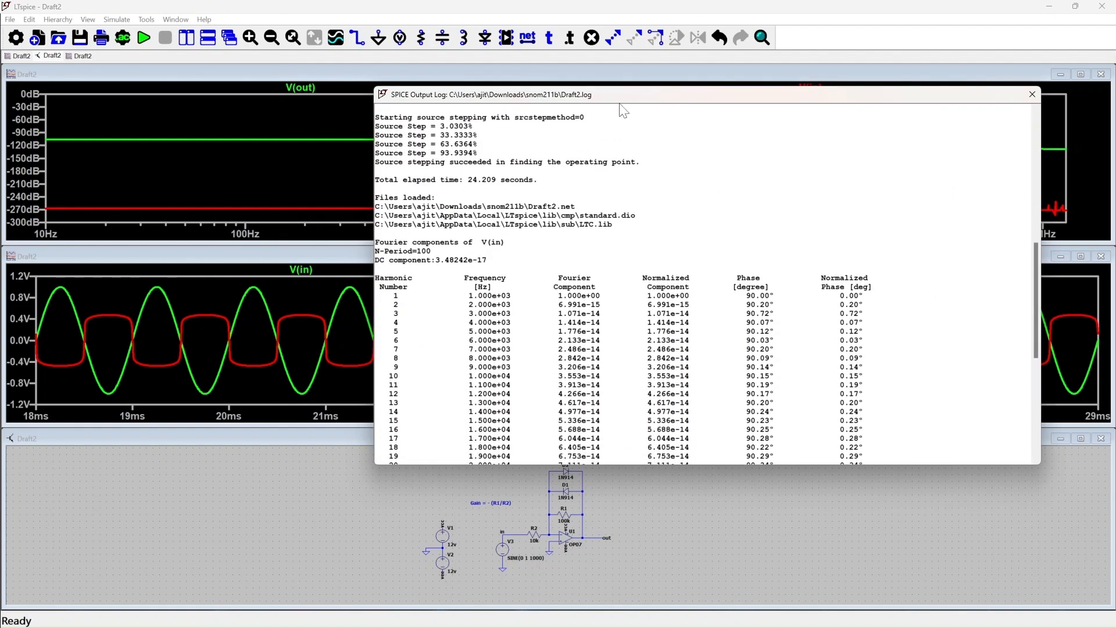
left_click_drag(374, 249, 210, 247)
scroll(622, 284, "down", 5)
scroll(622, 284, "up", 13)
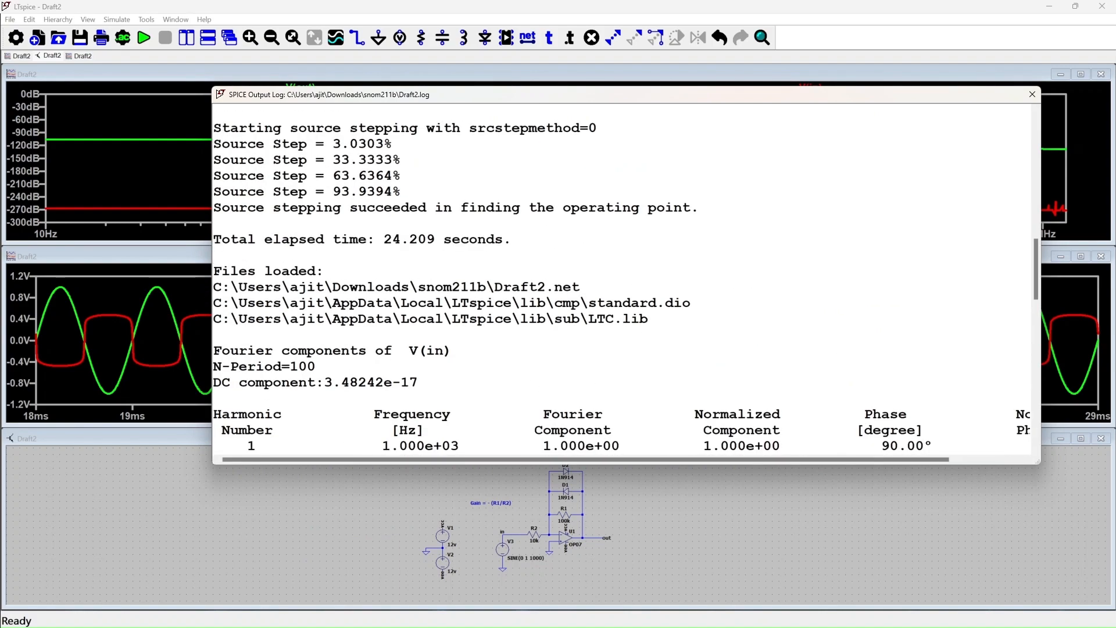
Examine the Fourier components of V(in) for each harmonic in the output log.
scroll(622, 284, "down", 5)
scroll(622, 284, "up", 2)
left_click_drag(401, 224, 215, 254)
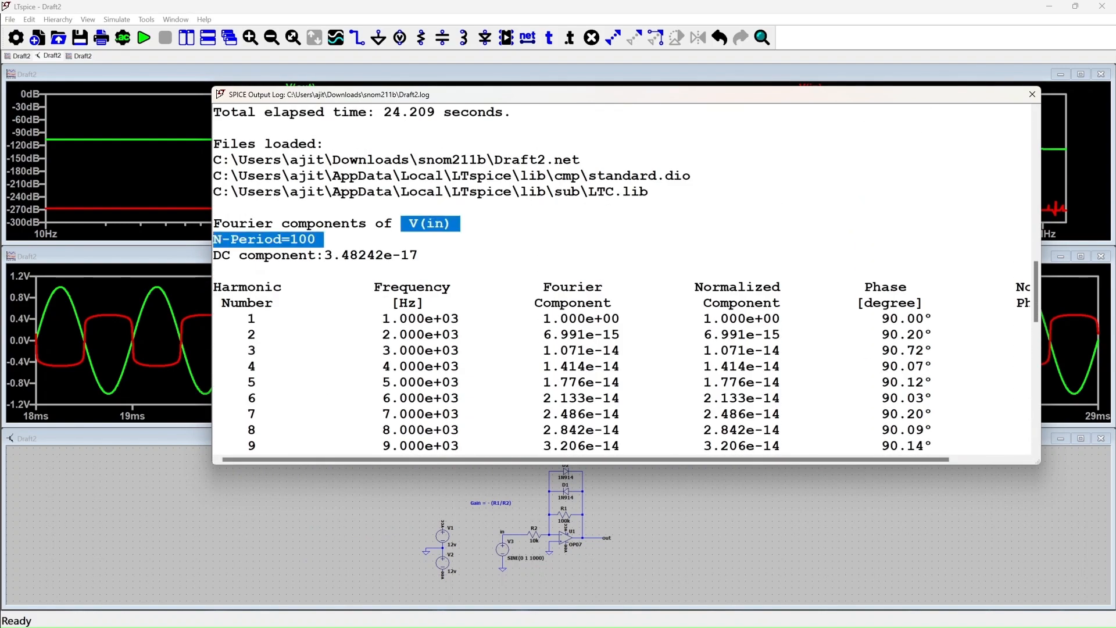
scroll(623, 284, "down", 2)
scroll(622, 284, "down", 1)
left_click_drag(265, 160, 311, 383)
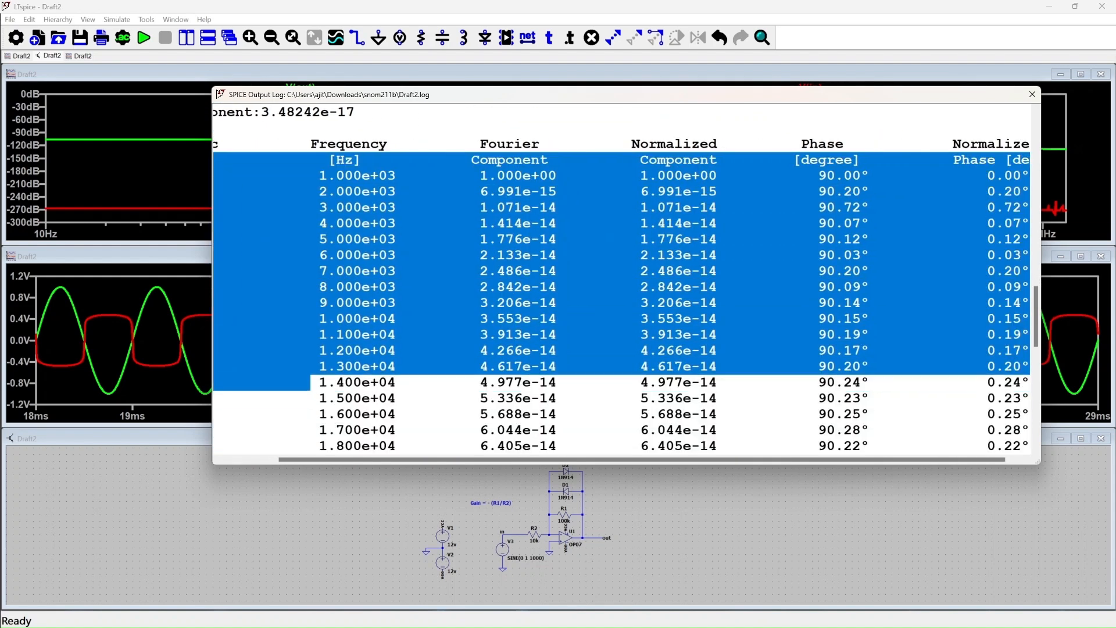
scroll(295, 383, "right", 1)
scroll(263, 357, "left", 2)
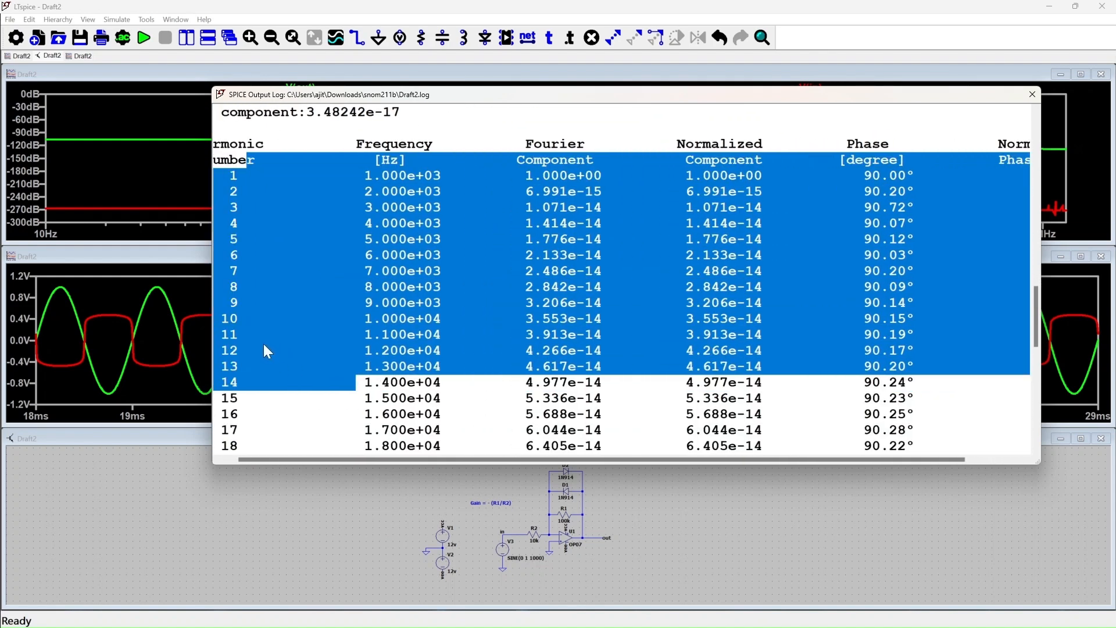
scroll(265, 340, "left", 1)
left_click(282, 294)
scroll(281, 299, "down", 4)
scroll(281, 303, "up", 3)
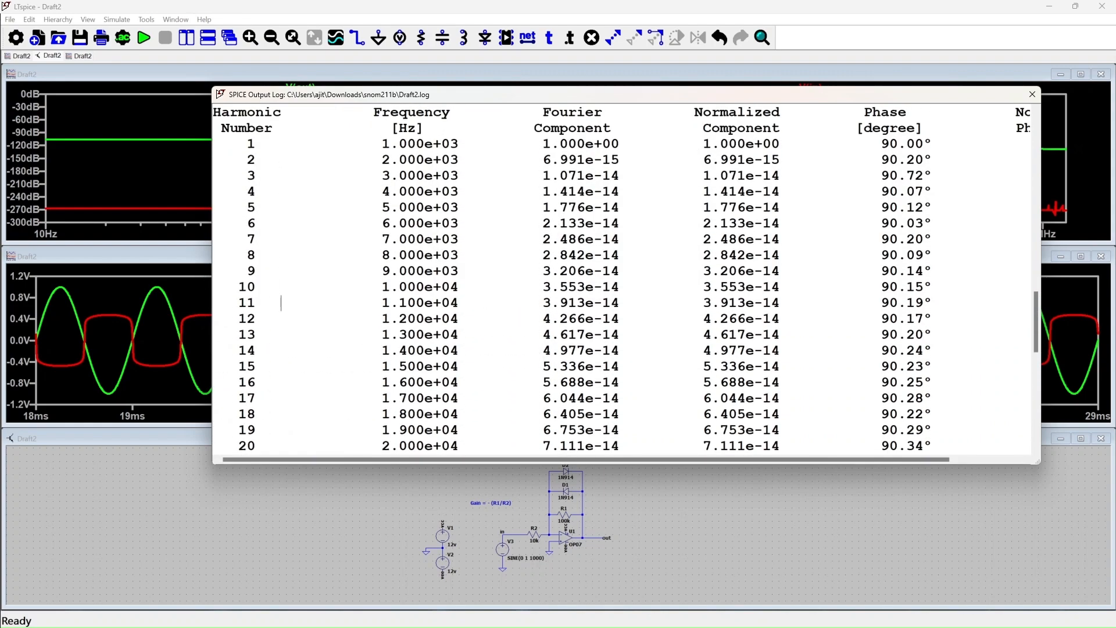
scroll(622, 279, "up", 2)
left_click_drag(543, 239, 620, 240)
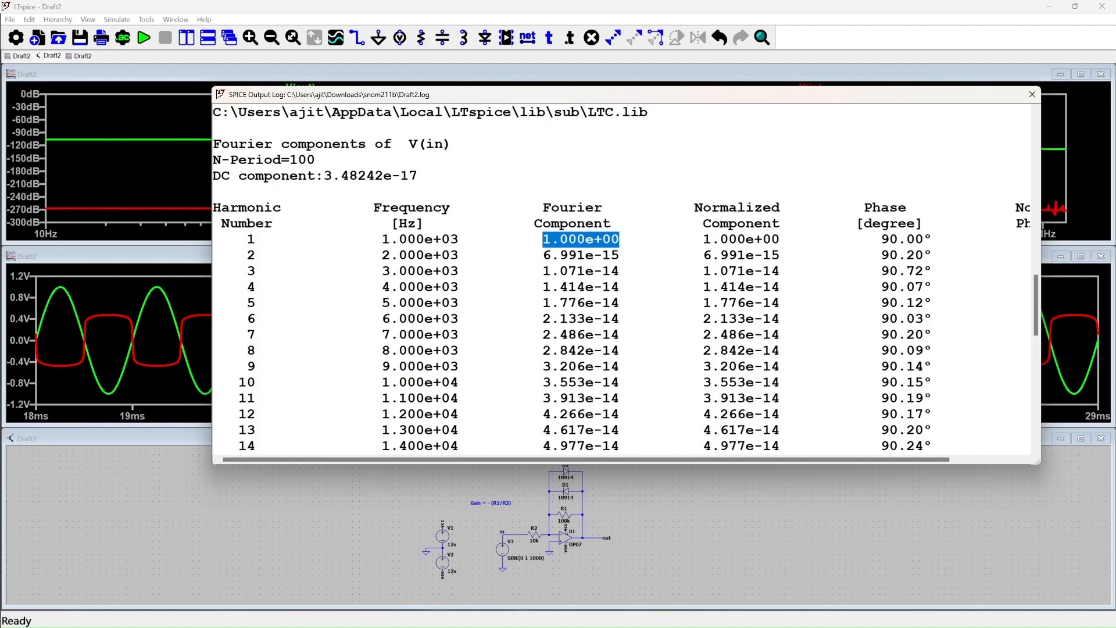
left_click_drag(382, 240, 627, 430)
Check the partial and total harmonic distortion figures for V(in) in the SPICE output log.
scroll(628, 430, "down", 5)
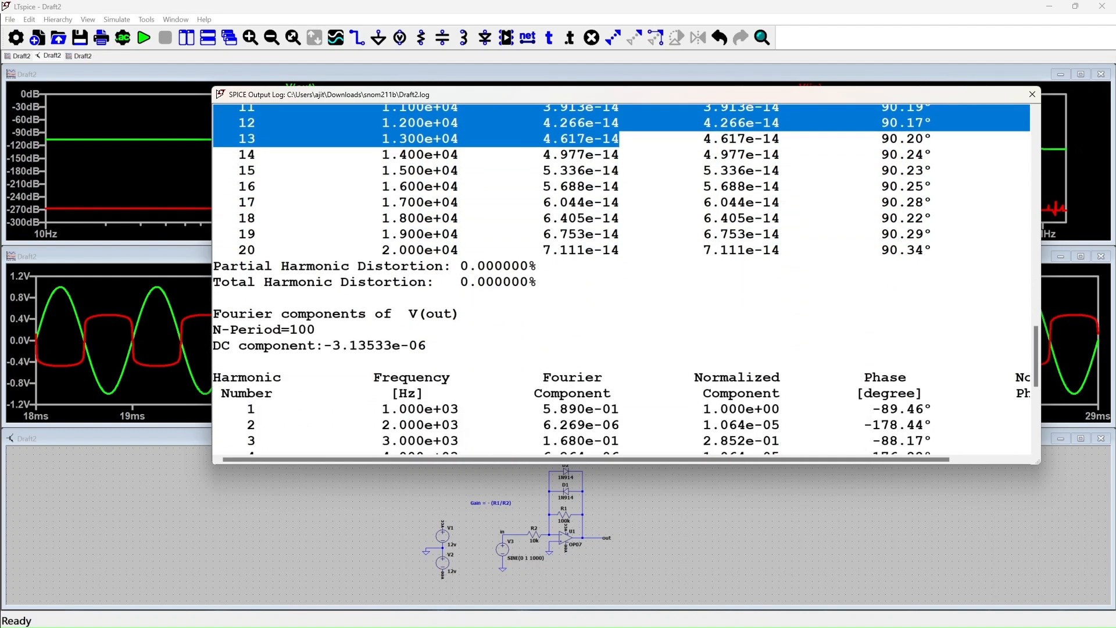
left_click_drag(443, 224, 529, 223)
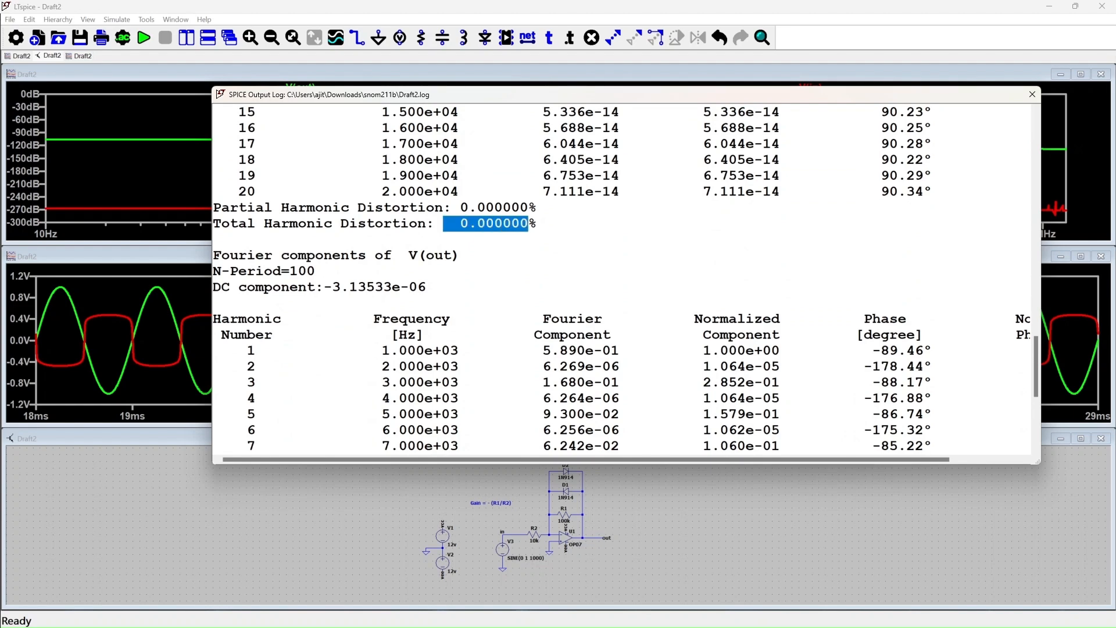
left_click_drag(452, 208, 528, 207)
scroll(528, 208, "down", 2)
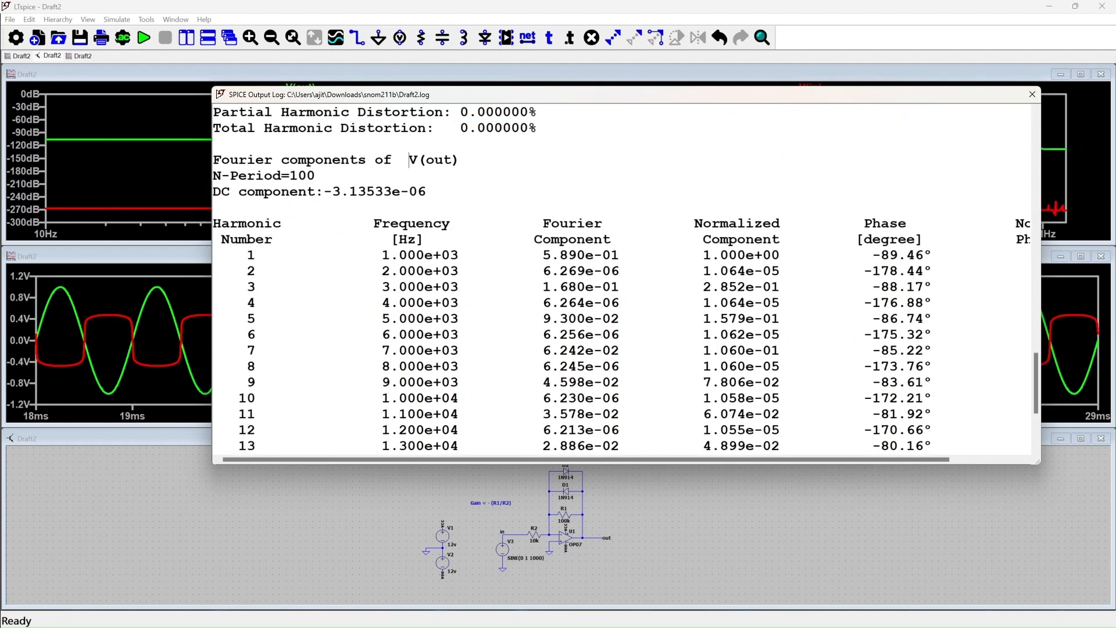
Examine the Fourier components of V(out) for the first five harmonics in the output log.
left_click_drag(409, 161, 467, 160)
scroll(622, 279, "down", 2)
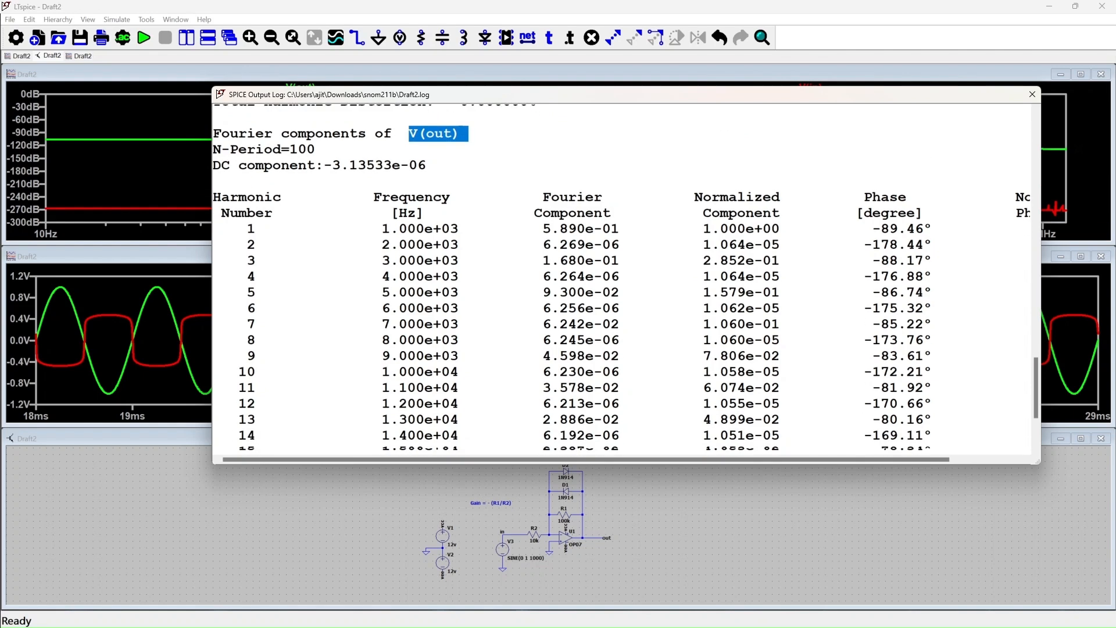
left_click_drag(381, 160, 458, 159)
left_click_drag(543, 160, 620, 159)
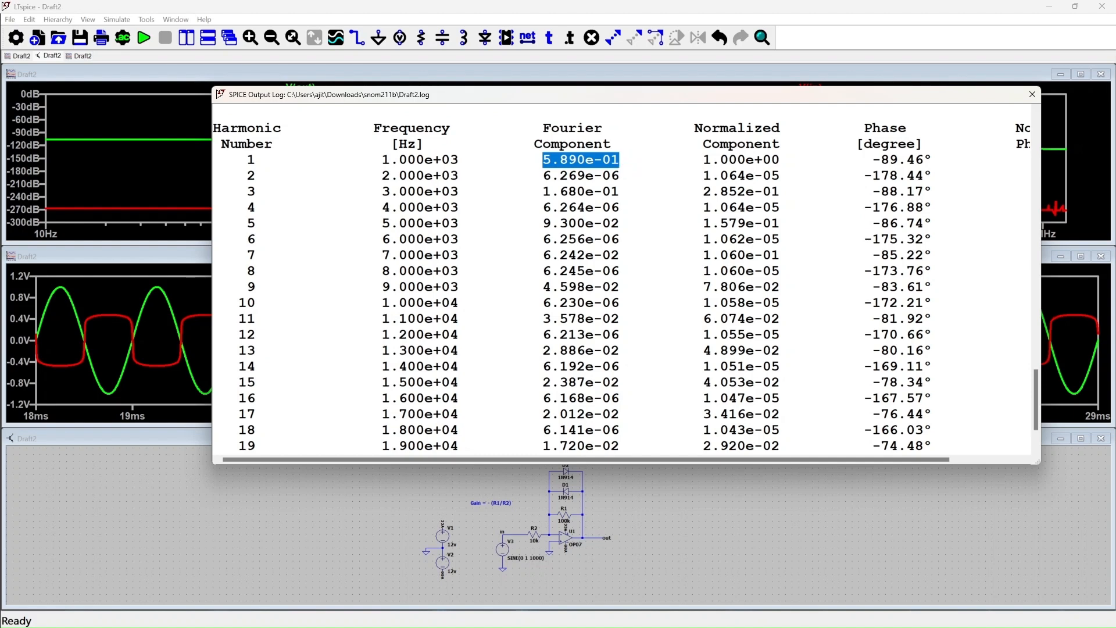
double_click(580, 175)
left_click_drag(373, 175, 621, 175)
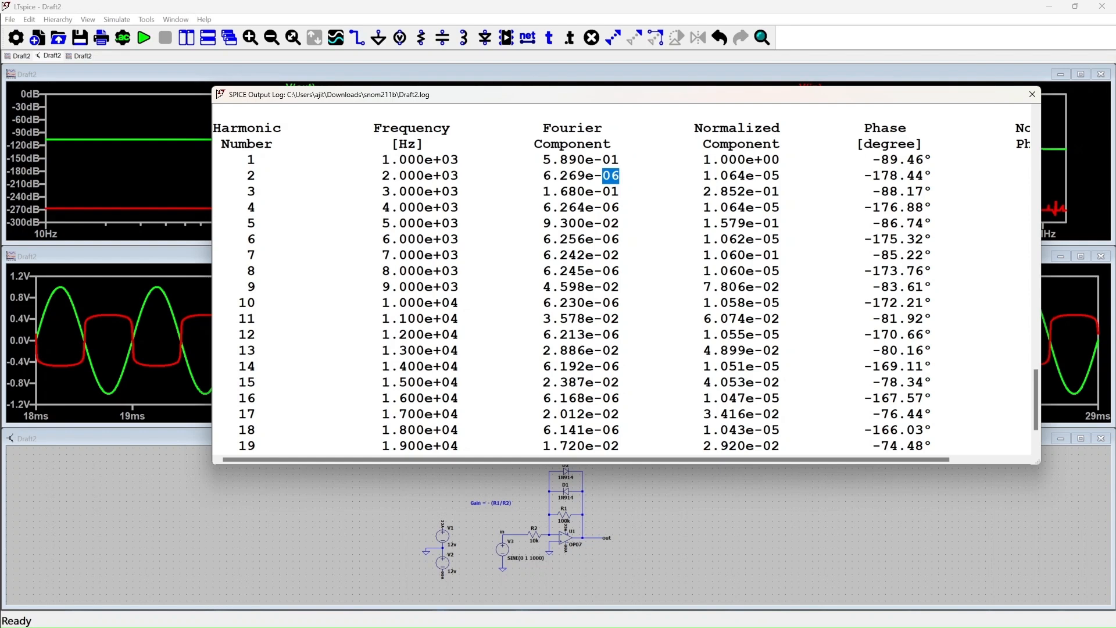
left_click_drag(544, 192, 620, 191)
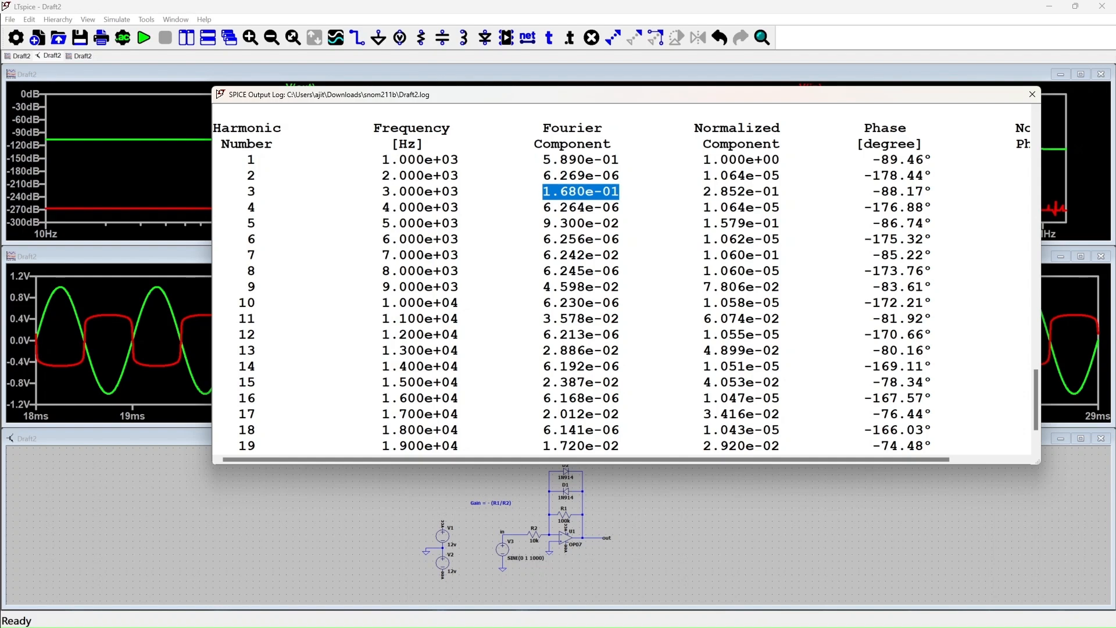
left_click_drag(543, 207, 619, 207)
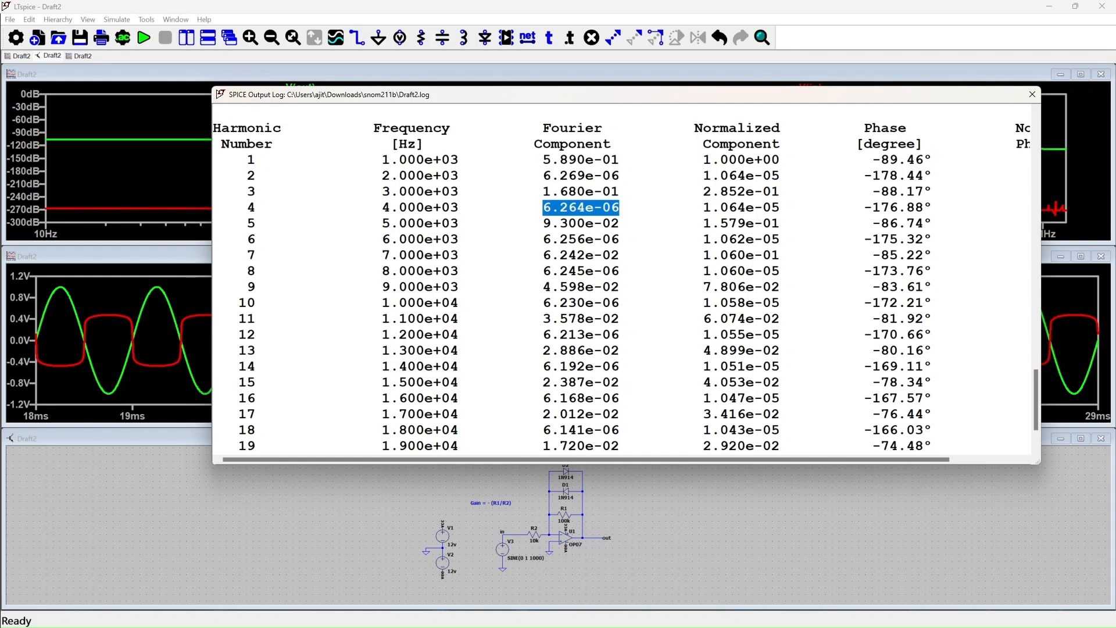
left_click_drag(544, 223, 620, 223)
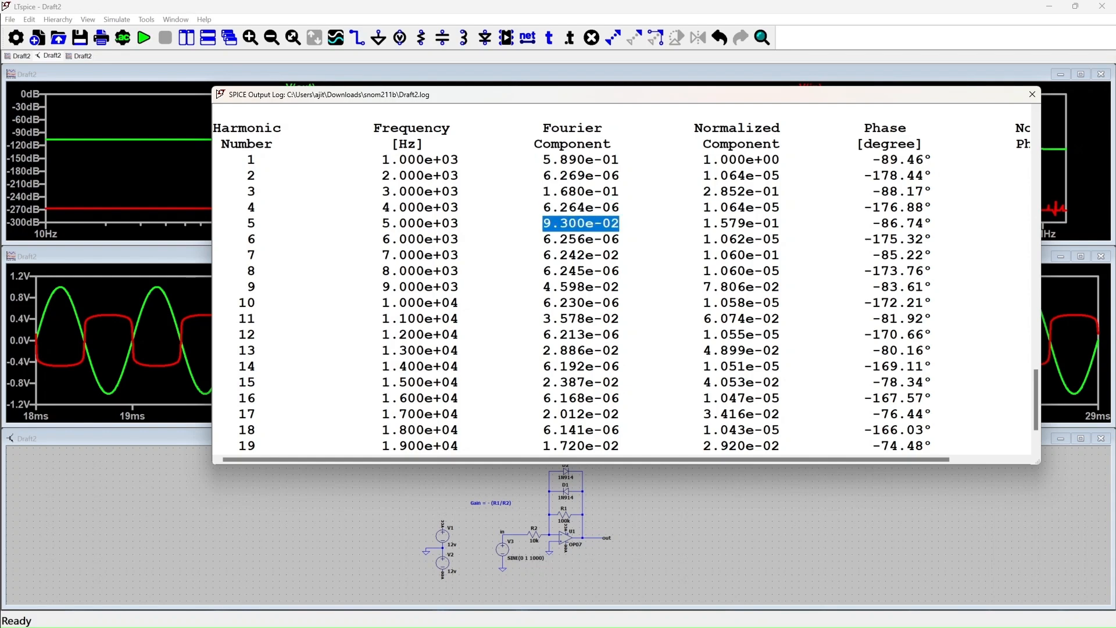
Review the remaining V(out) harmonics and its total harmonic distortion, then close the output log.
scroll(623, 228, "down", 1)
scroll(622, 228, "up", 1)
scroll(622, 228, "down", 1)
scroll(626, 281, "up", 1)
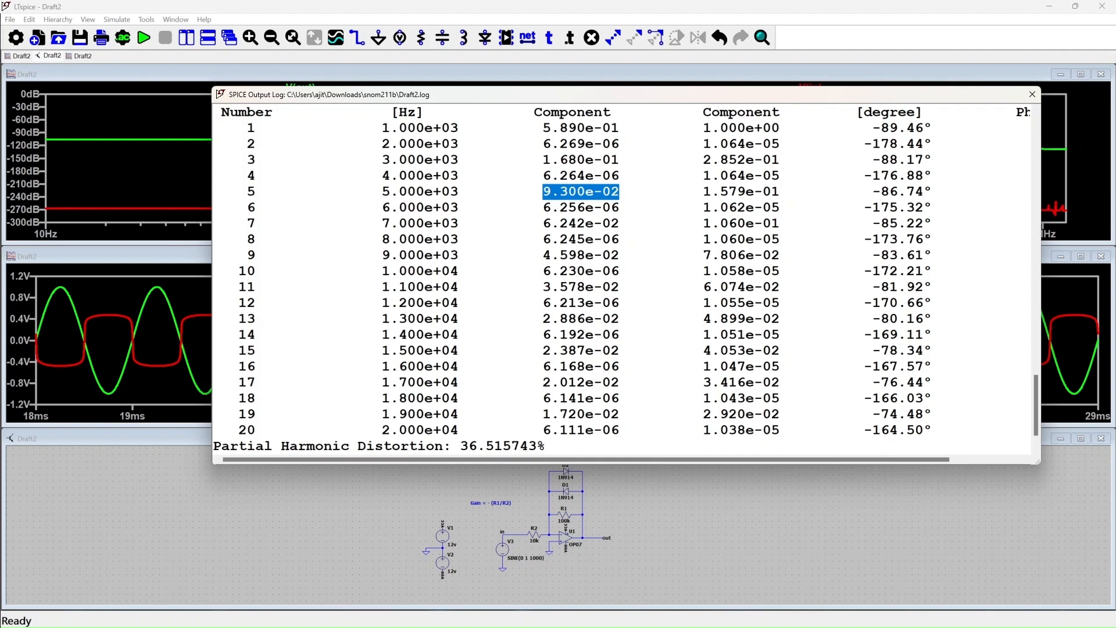
scroll(621, 277, "down", 1)
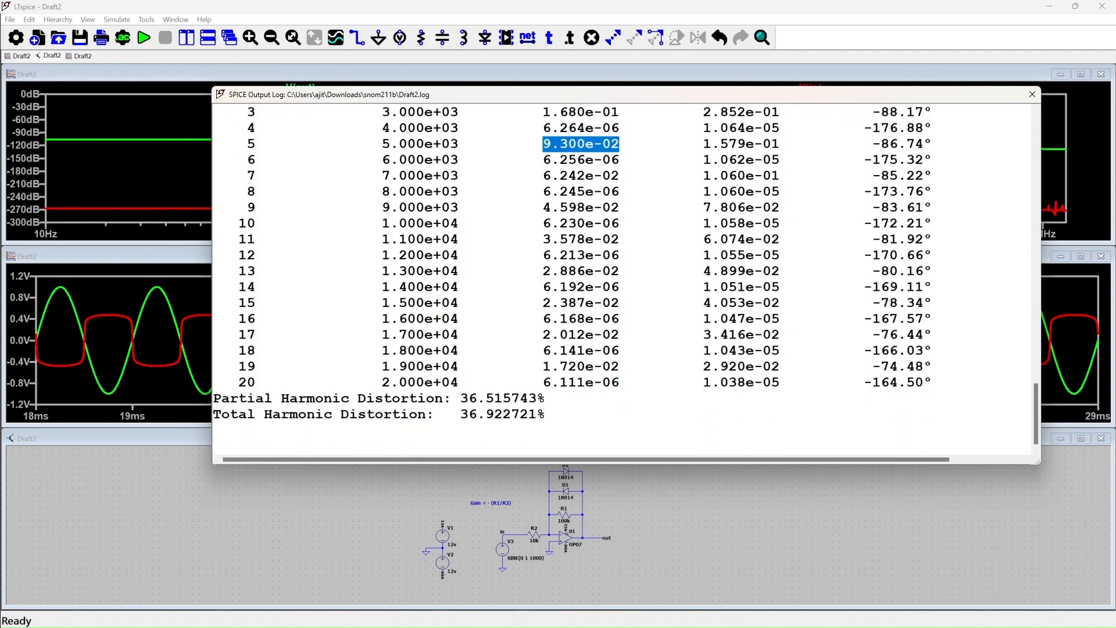
left_click_drag(221, 413, 554, 414)
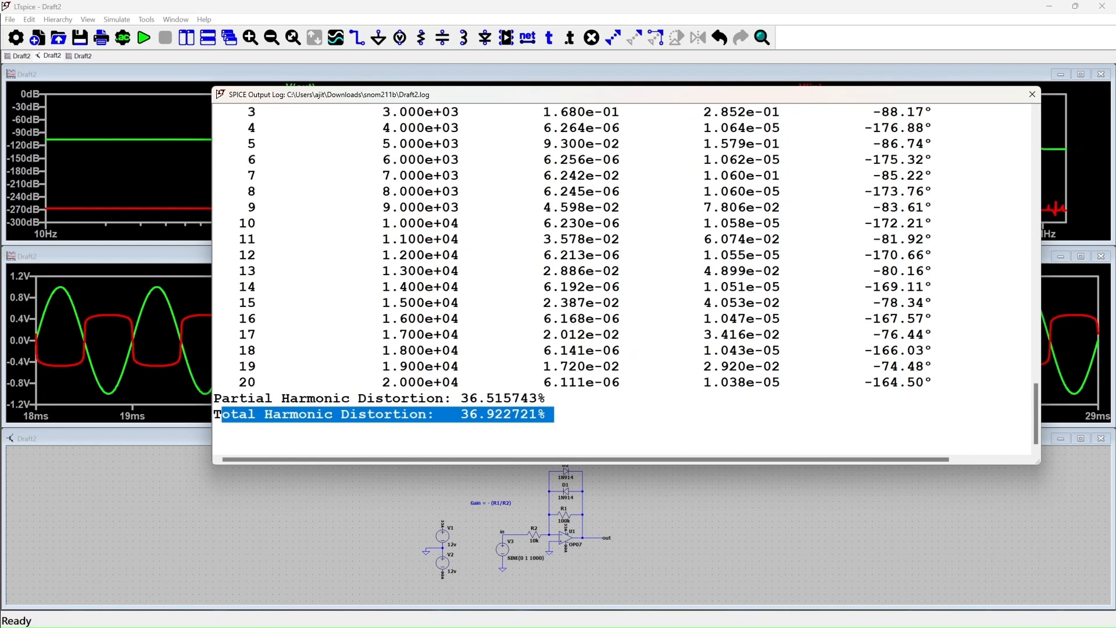
left_click(1033, 95)
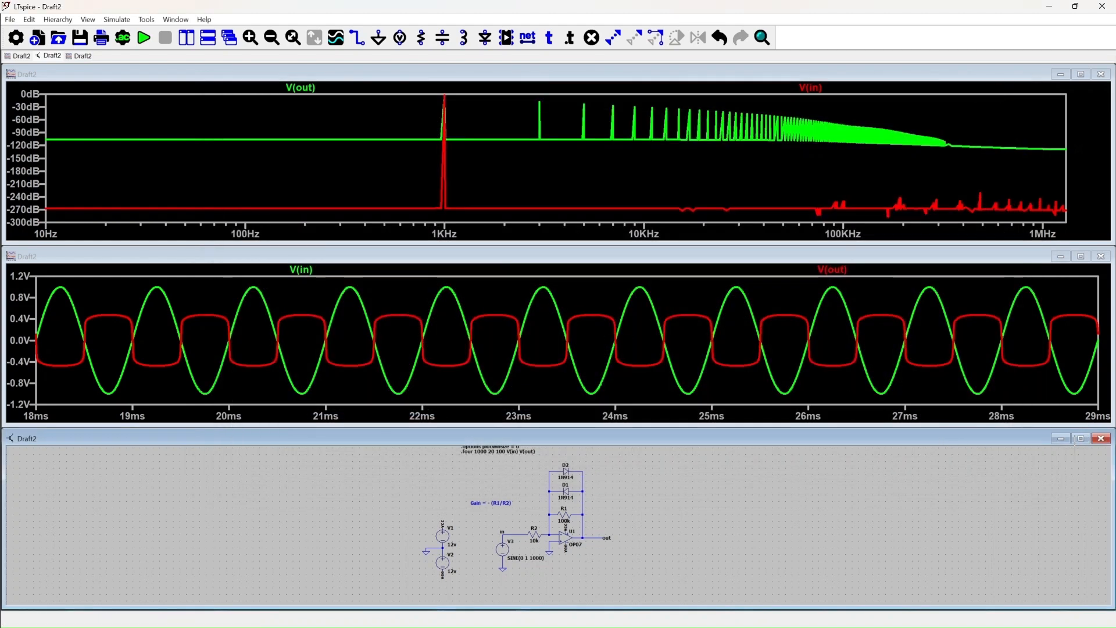
Maximize the schematic, delete the out label, and place a copy of the OP07, its two resistors and ground after the first stage.
left_click(1082, 439)
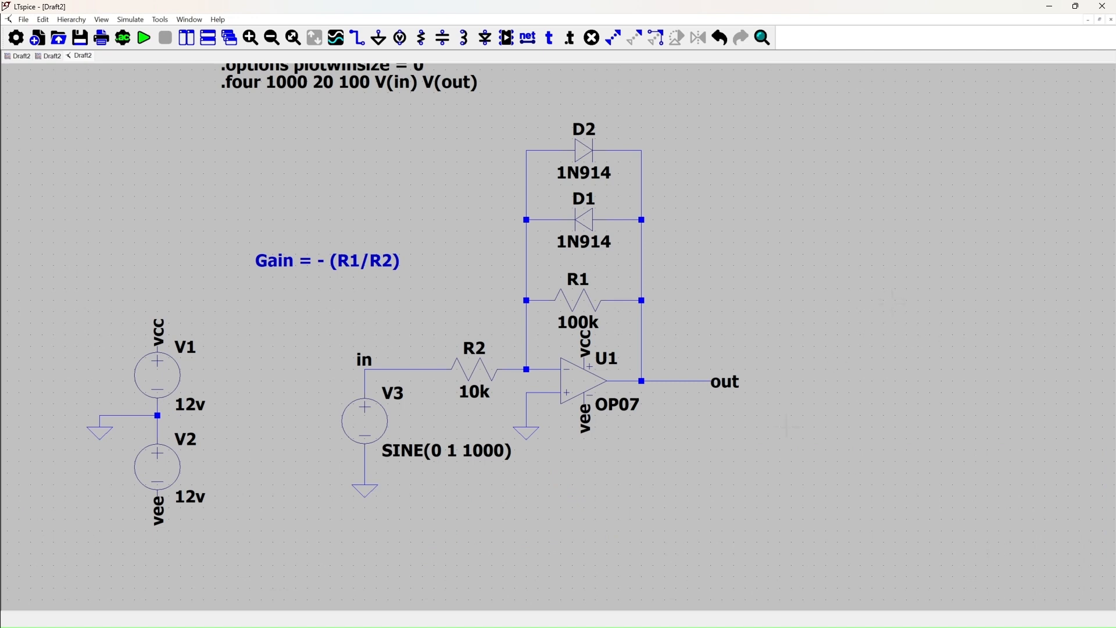
left_click(736, 387)
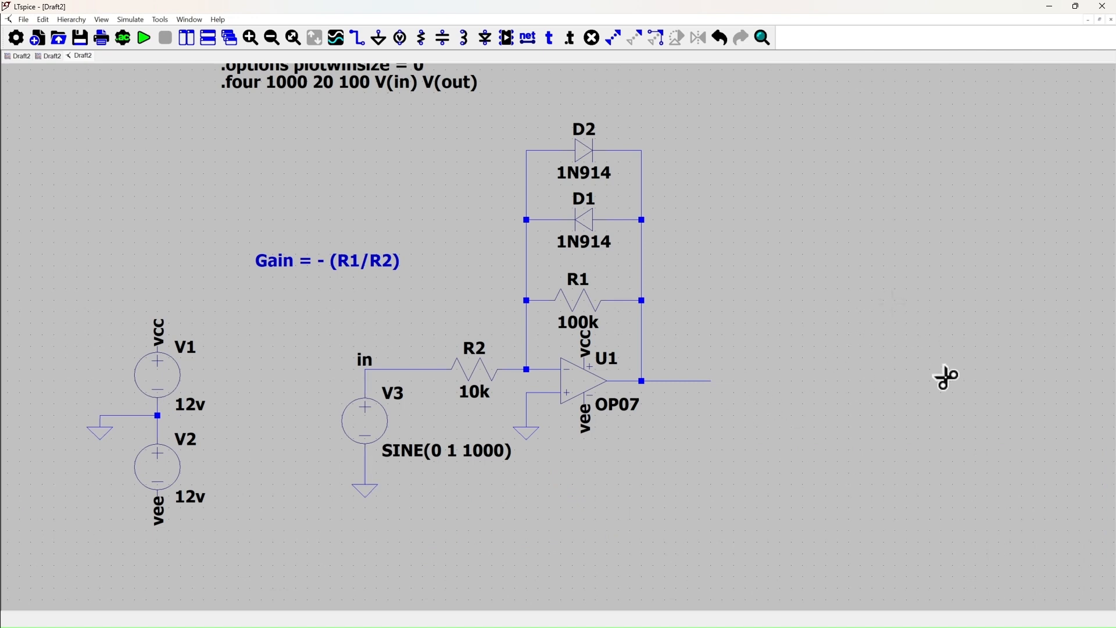
key("ctrl+c")
left_click_drag(419, 273, 741, 504)
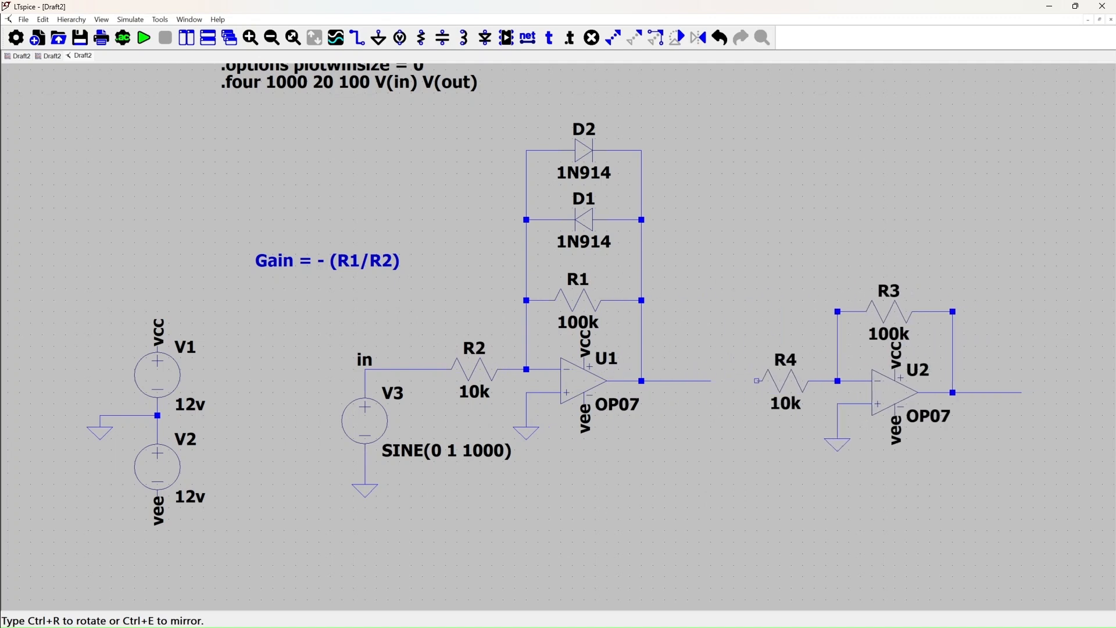
left_click(877, 403)
Wire the output of U1 to the free end of the copied stage's input resistor R4.
key("w")
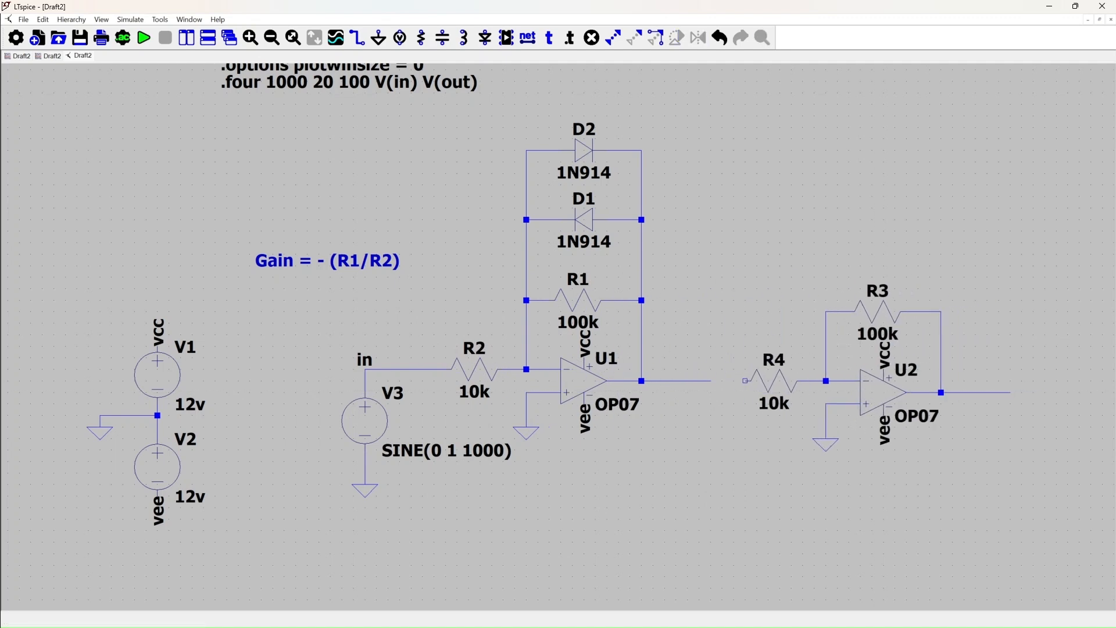
left_click(711, 381)
left_click(745, 381)
key("Escape")
Set the second stage's feedback resistor R3 to 60k and shift R4 slightly toward U1 along its wire.
right_click(890, 338)
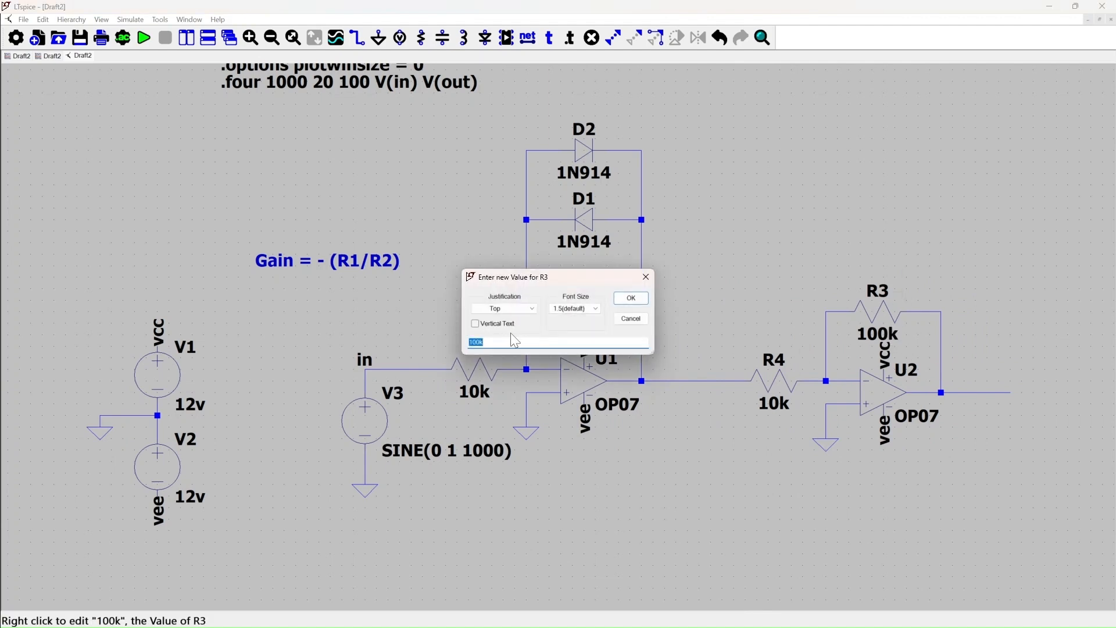
type("60k")
key("Return")
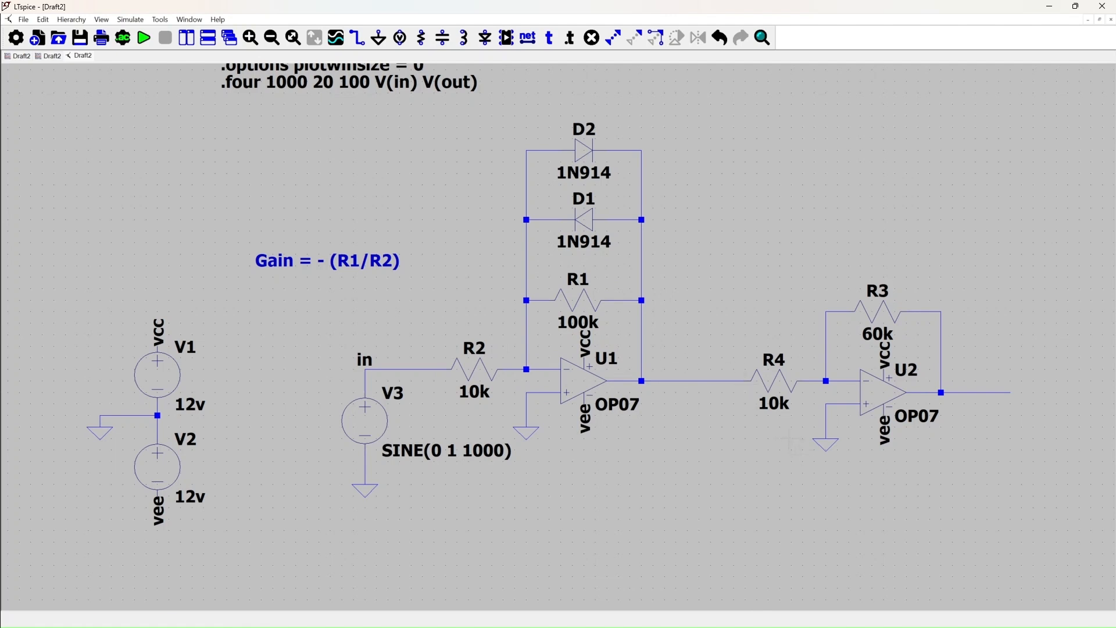
left_click_drag(779, 384, 752, 386)
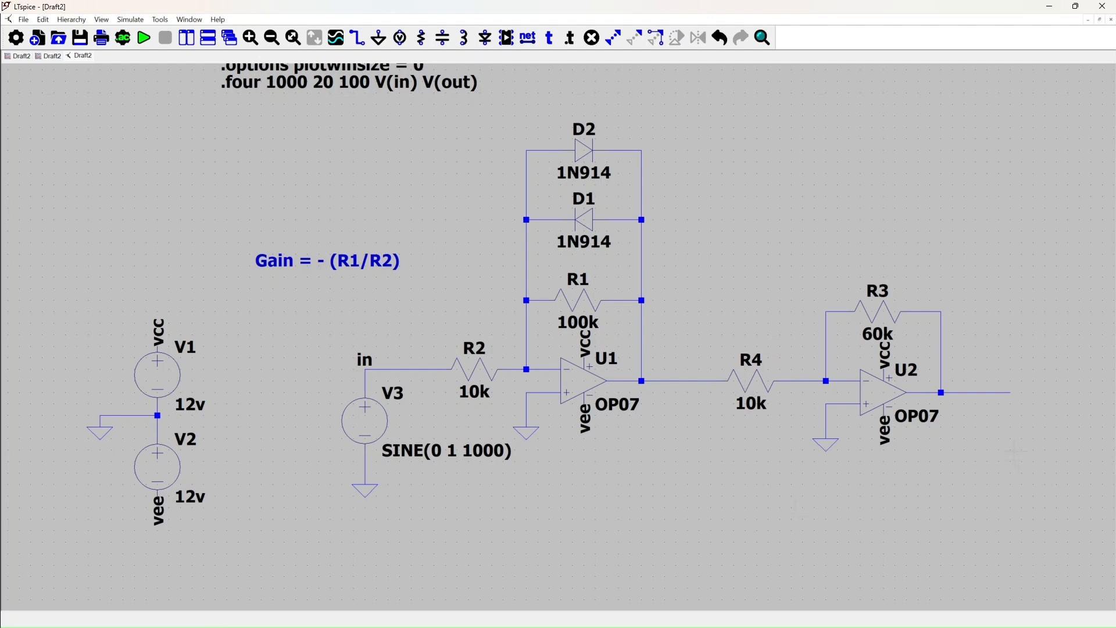
Place a net label named out on the end of U2's output wire.
key("F4")
type("out")
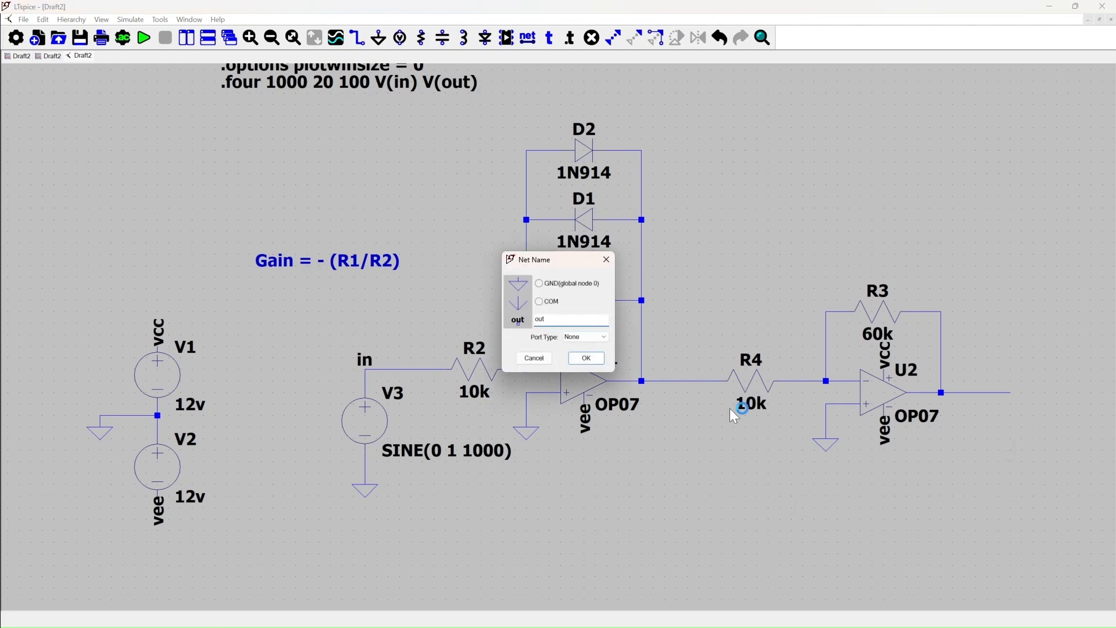
left_click(586, 358)
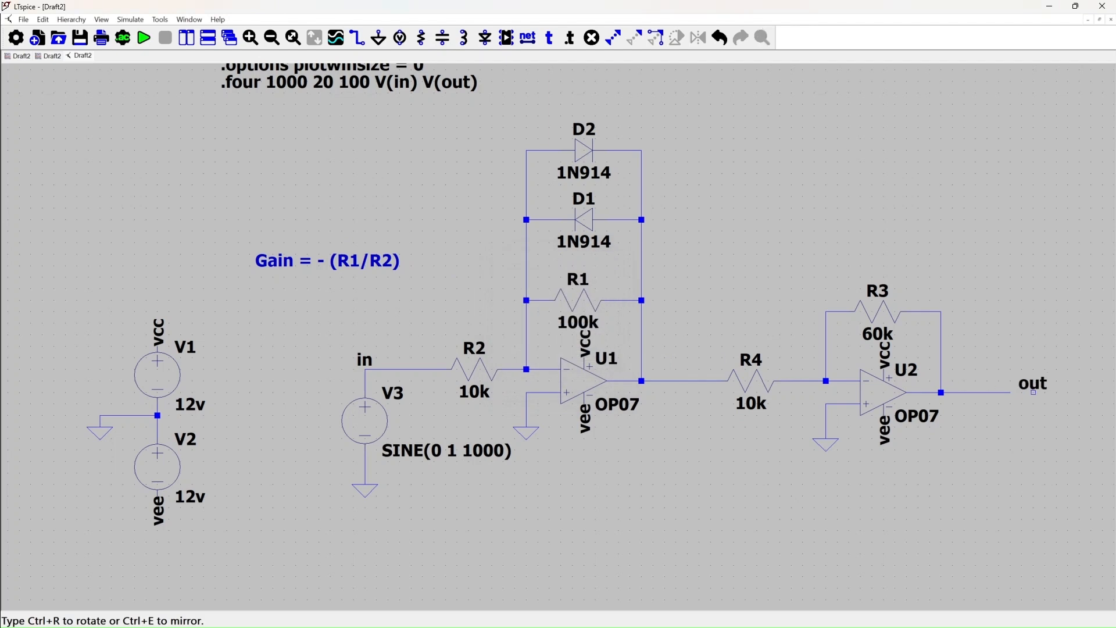
left_click(1010, 392)
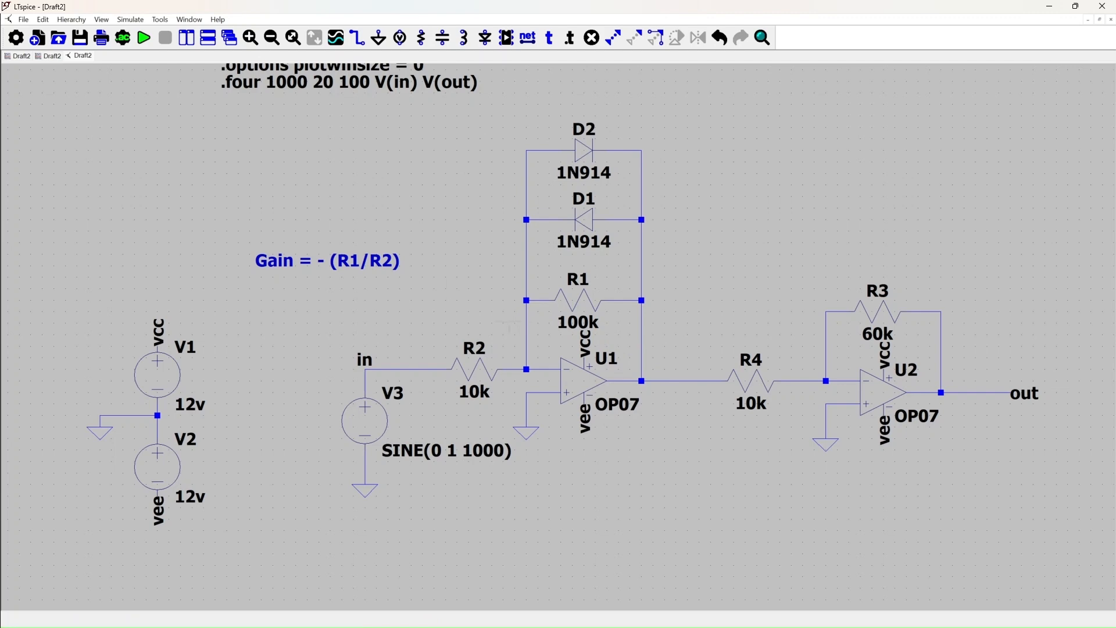
Run the simulation and zoom the V(in) and V(out) waveforms to about 23 to 36 ms.
left_click(151, 43)
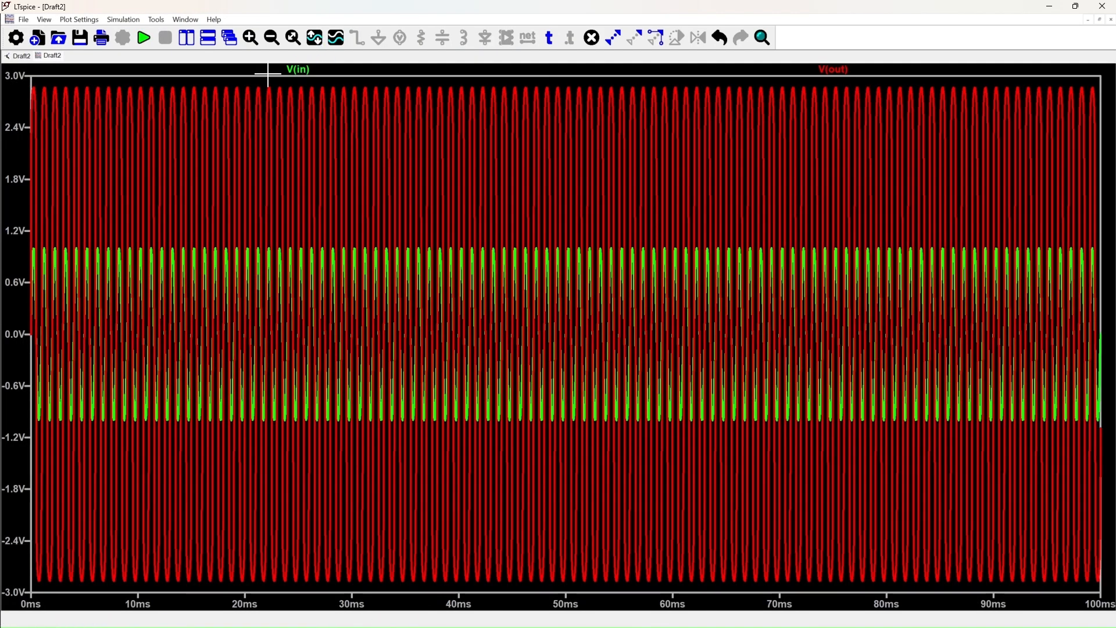
left_click_drag(250, 82, 326, 372)
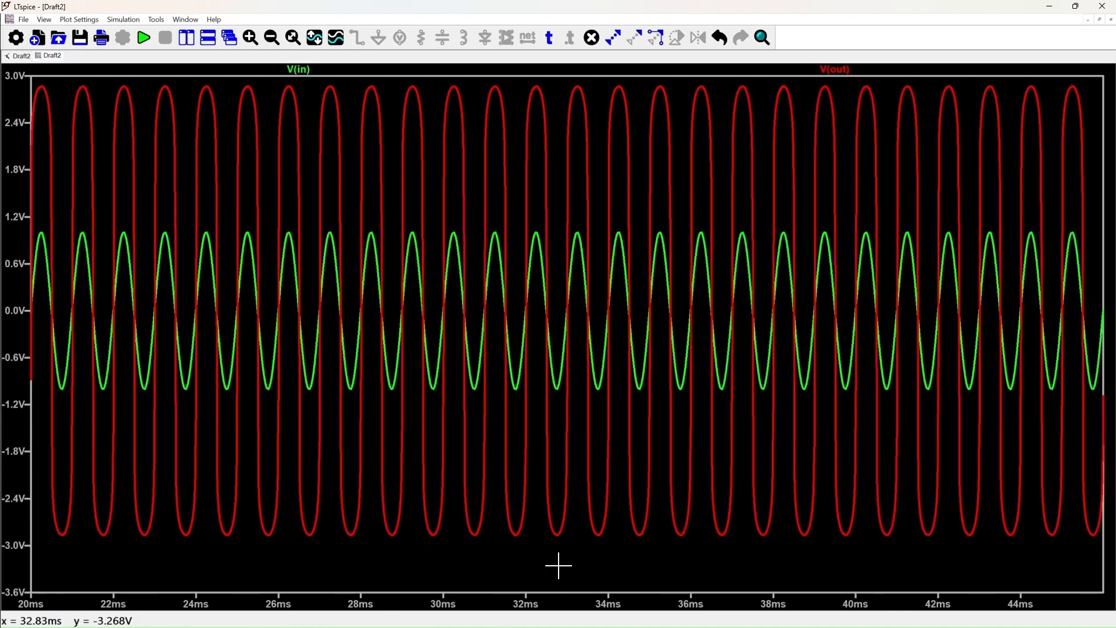
left_click_drag(196, 85, 658, 534)
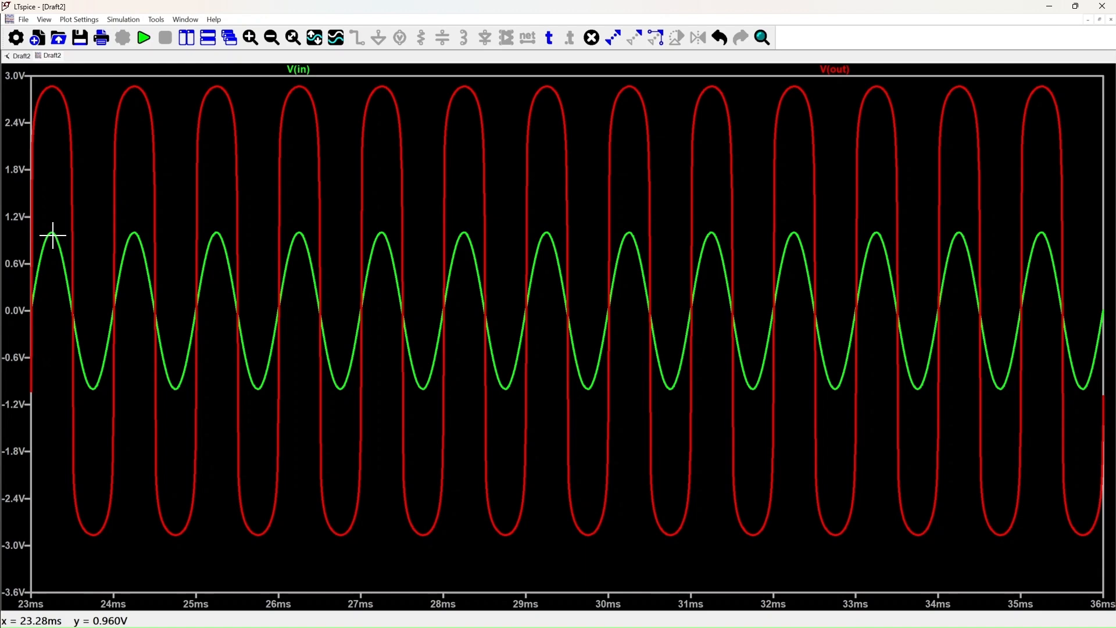
Tile the windows horizontally, plot the FFT of V(in) and V(out), inspect the spectrum, and close its window.
left_click(215, 43)
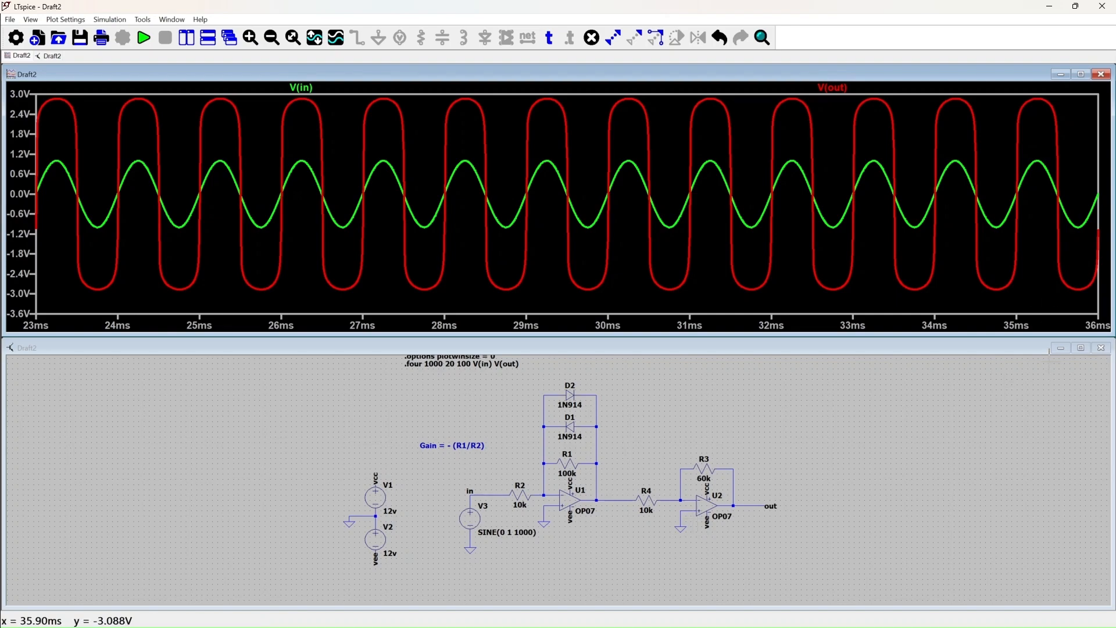
right_click(917, 115)
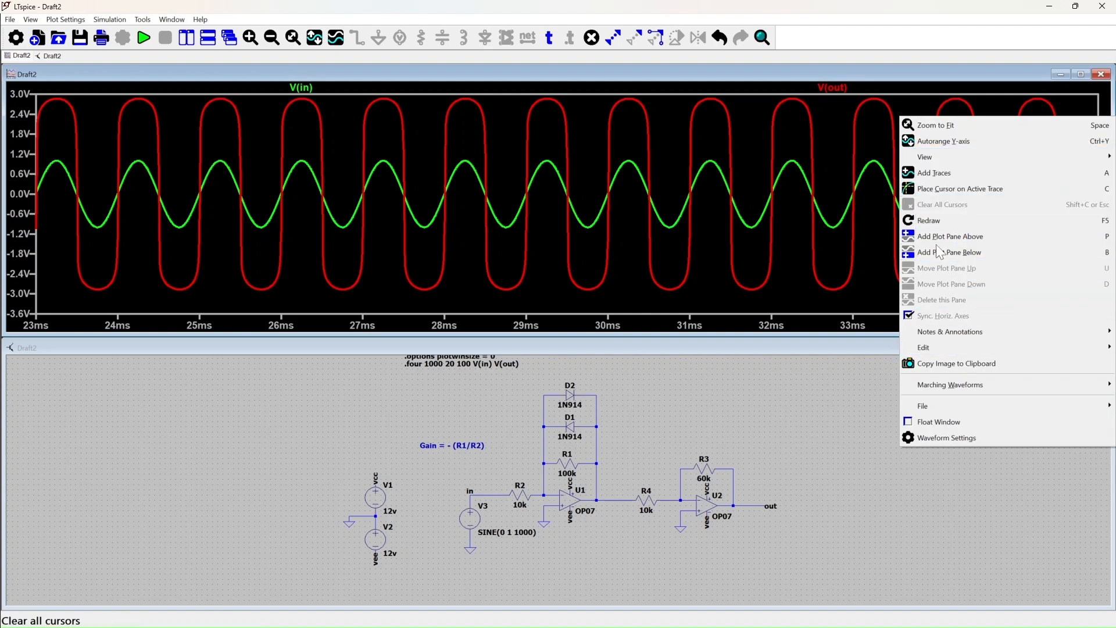
left_click(857, 403)
right_click(910, 138)
mouse_move(924, 178)
left_click(782, 272)
left_click(643, 158)
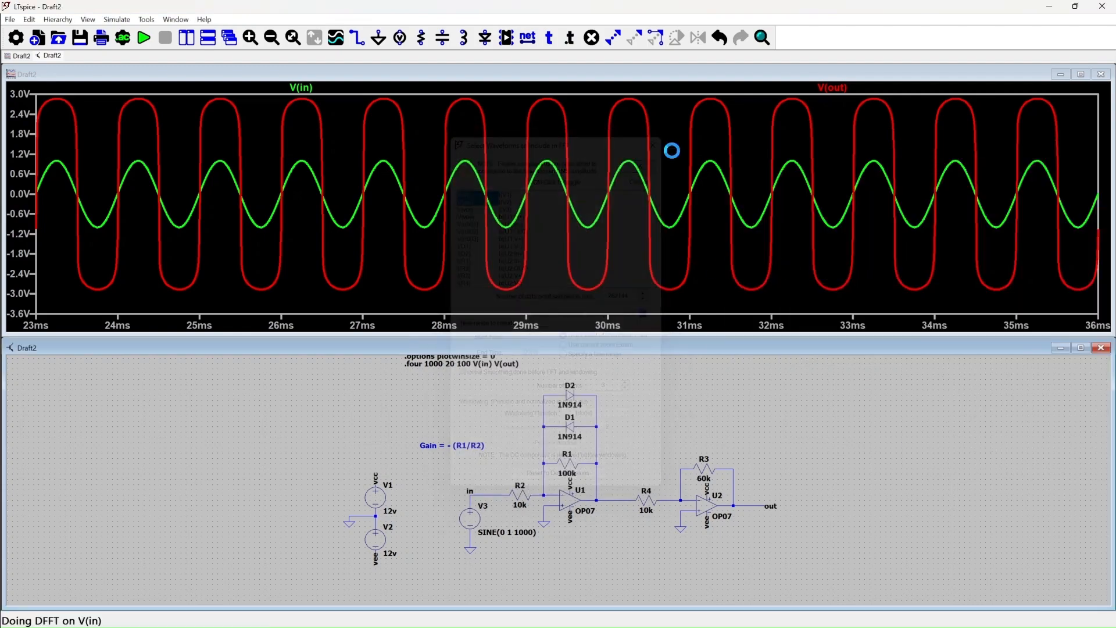
left_click_drag(469, 296, 471, 303)
left_click(645, 237)
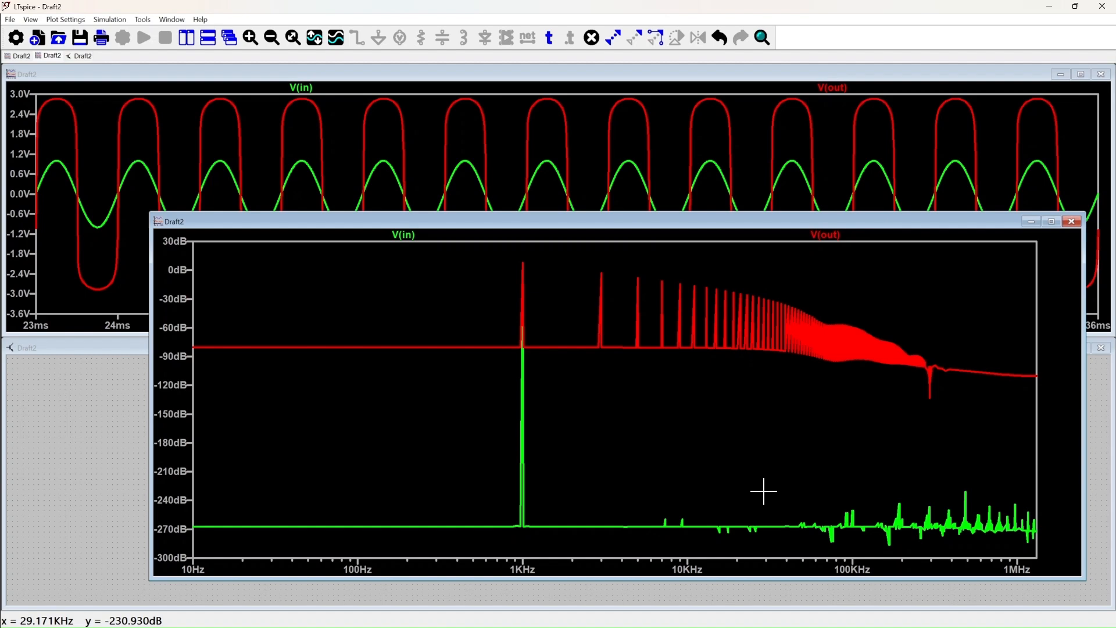
left_click(1072, 221)
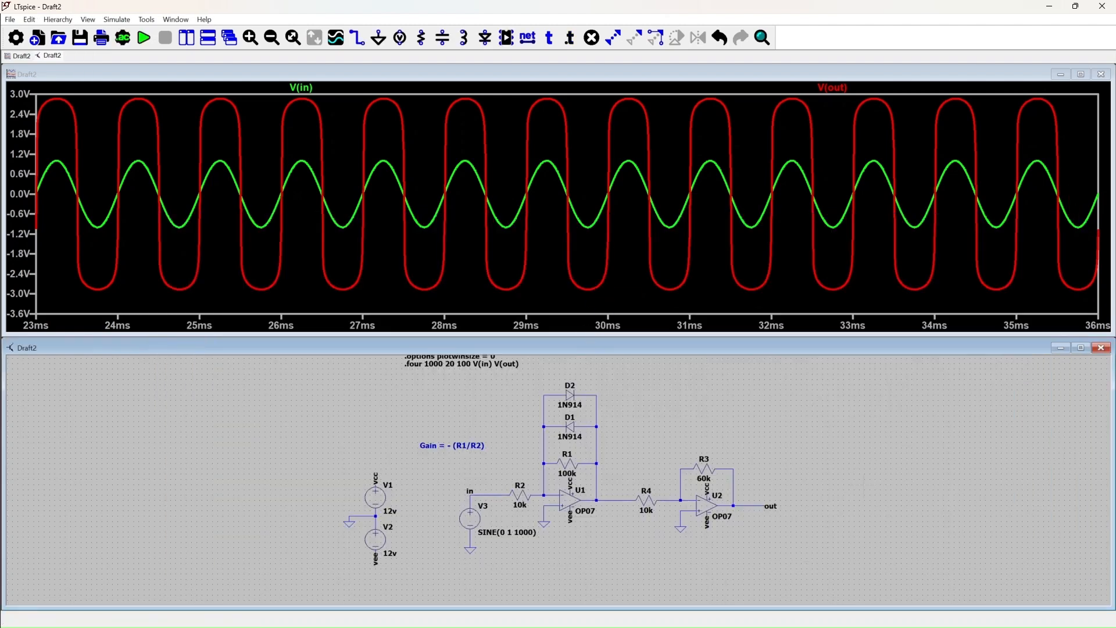
Maximize the schematic and place two vertical diodes side by side in opposite directions in the empty area below the second stage.
left_click_drag(860, 482, 792, 447)
left_click(1082, 347)
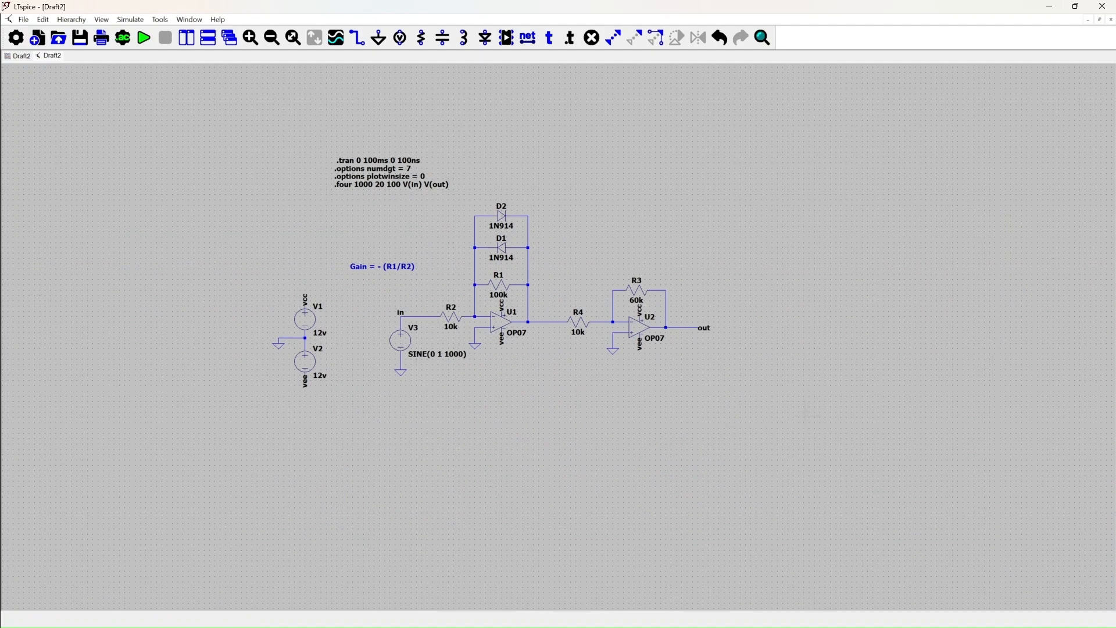
left_click(485, 37)
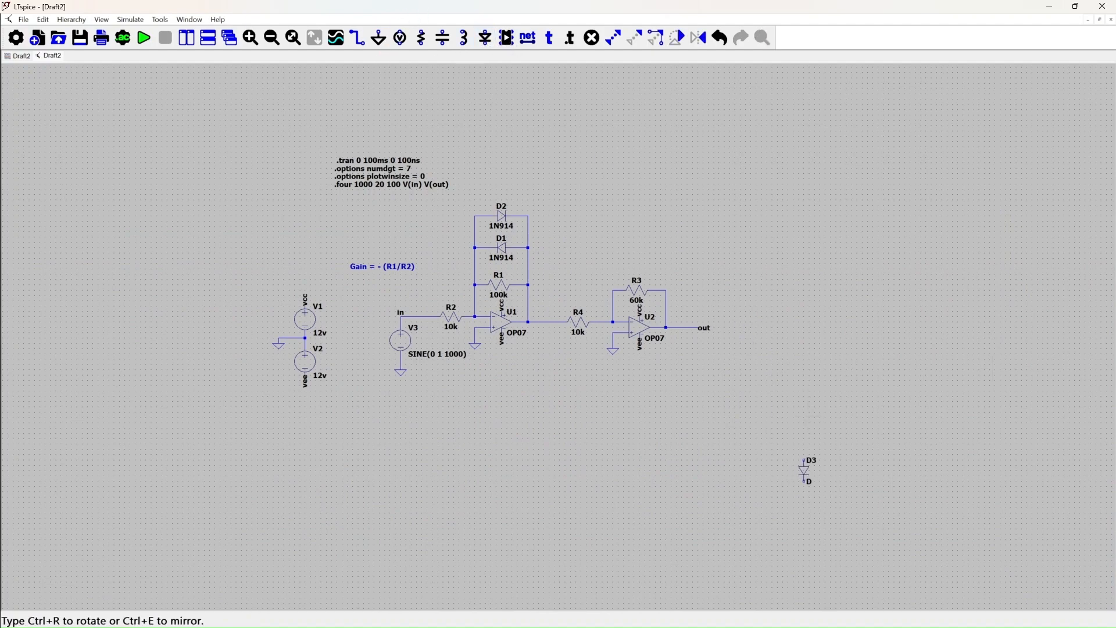
left_click(791, 441)
key("ctrl+r")
key("ctrl+r")
left_click(849, 447)
key("Escape")
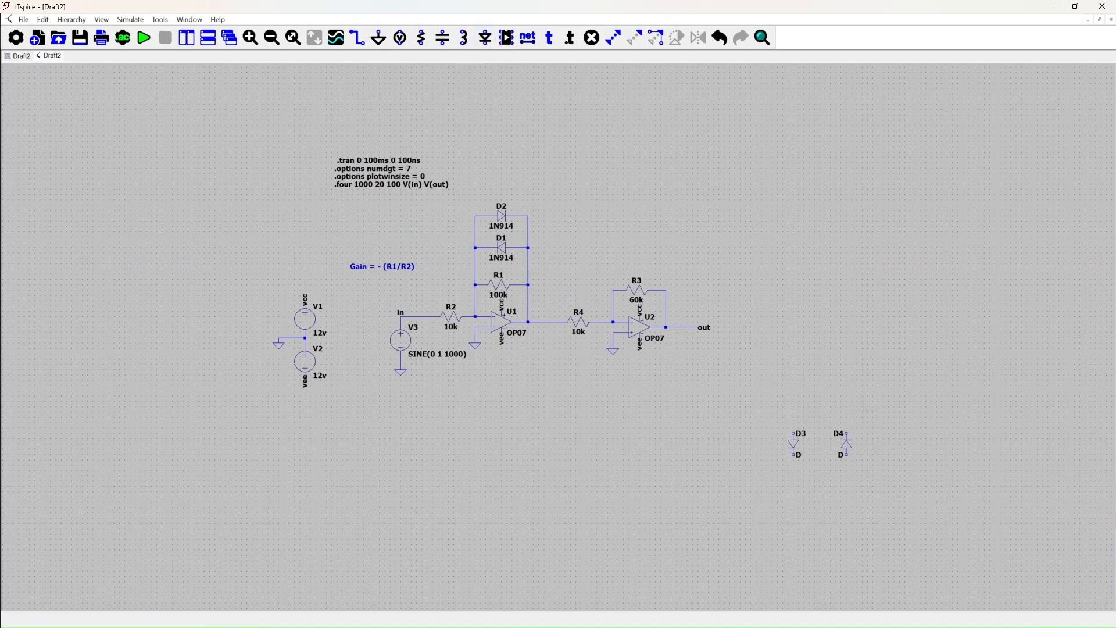
Place a horizontal resistor before diode D3 and a vertical resistor beside diode D4.
scroll(863, 410, "up", 4)
key("r")
key("ctrl+r")
left_click(450, 285)
key("ctrl+r")
left_click(861, 327)
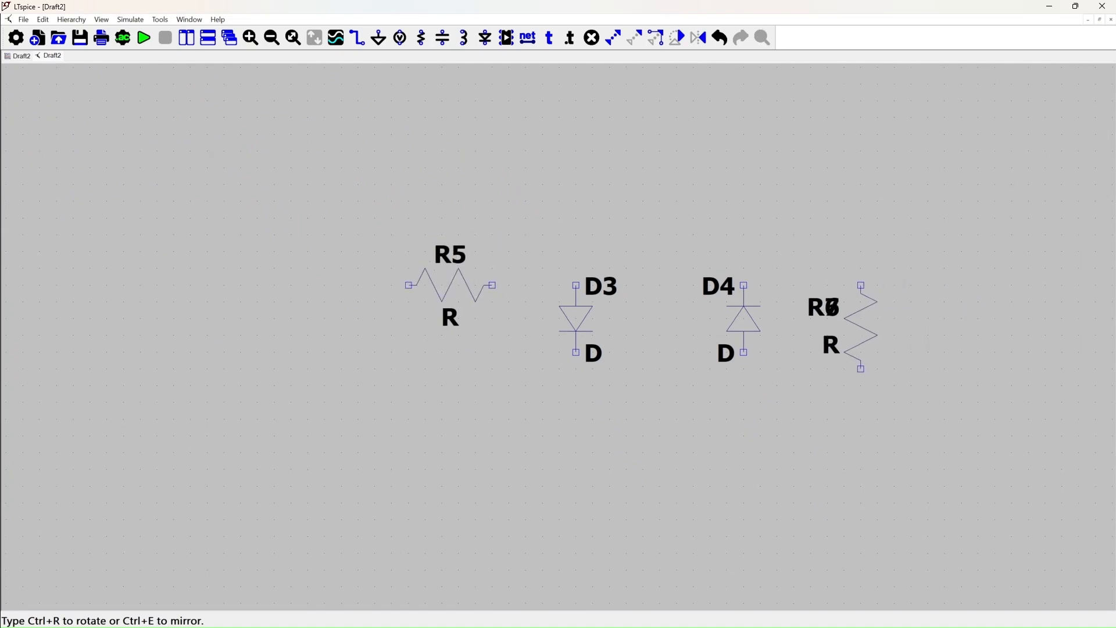
key("Escape")
Wire R5 along a common top line to D3, D4 and R6, and join their lower ends with a return line.
key("w")
left_click(358, 286)
left_click(861, 286)
left_click(576, 352)
left_click(576, 403)
left_click(861, 369)
left_click(744, 352)
left_click(744, 403)
Add a ground connected to the diodes' return line and extend the top line past R6 as an output wire.
key("g")
left_click(727, 453)
key("w")
left_click(727, 453)
left_click(727, 402)
left_click(861, 285)
left_click(944, 285)
key("Escape")
Place a voltage source before R5, wiring its positive end to R5 and its negative end to the ground line.
key("v")
left_click(358, 360)
key("Escape")
key("w")
left_click(358, 319)
left_click(358, 285)
left_click(358, 402)
left_click(727, 418)
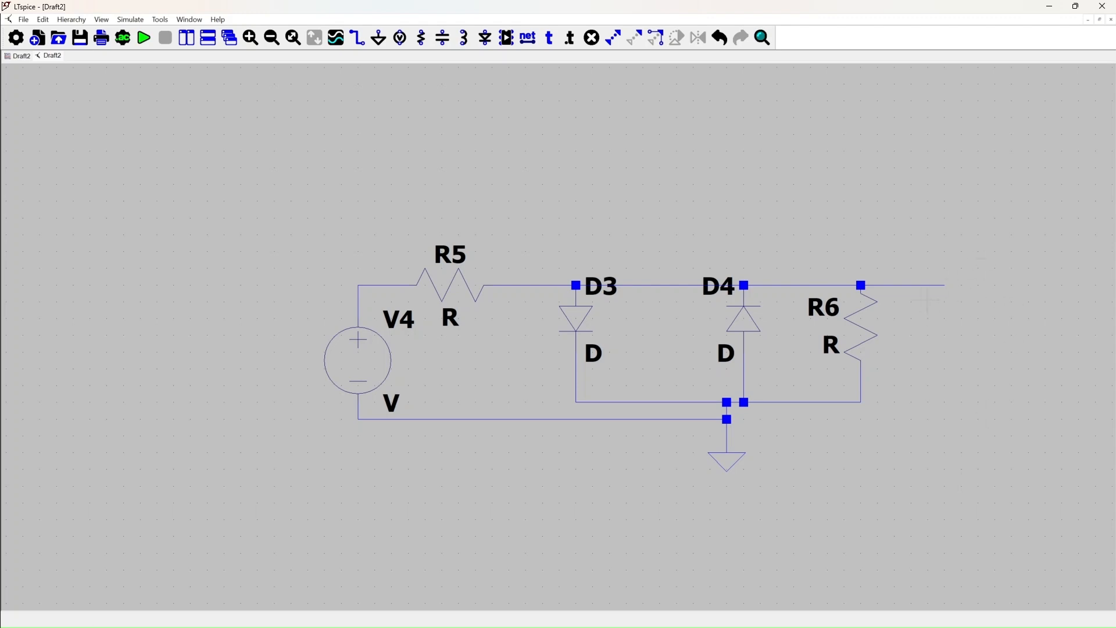
left_click_drag(946, 415, 854, 422)
left_click_drag(496, 160, 611, 201)
scroll(601, 189, "down", 7)
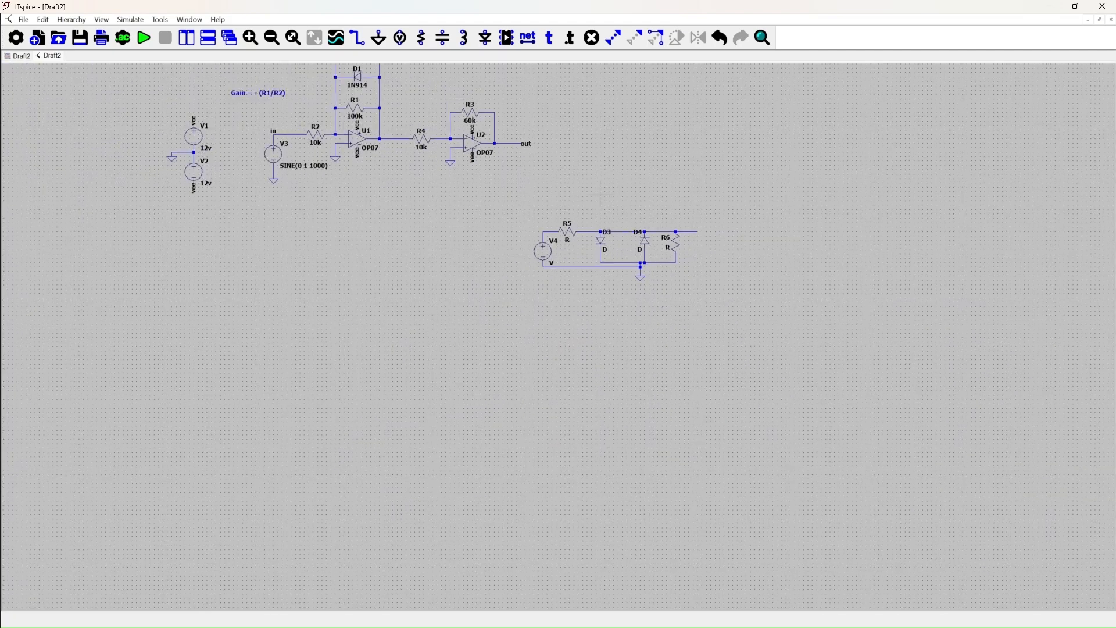
left_click_drag(337, 283, 528, 536)
scroll(532, 518, "up", 3)
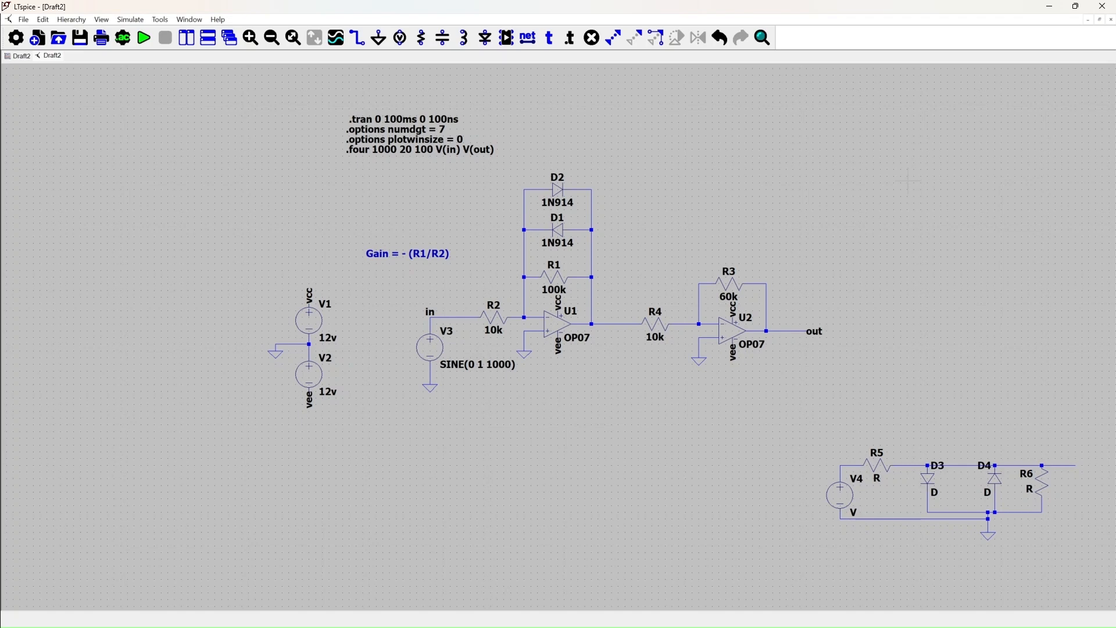
left_click_drag(932, 232, 863, 236)
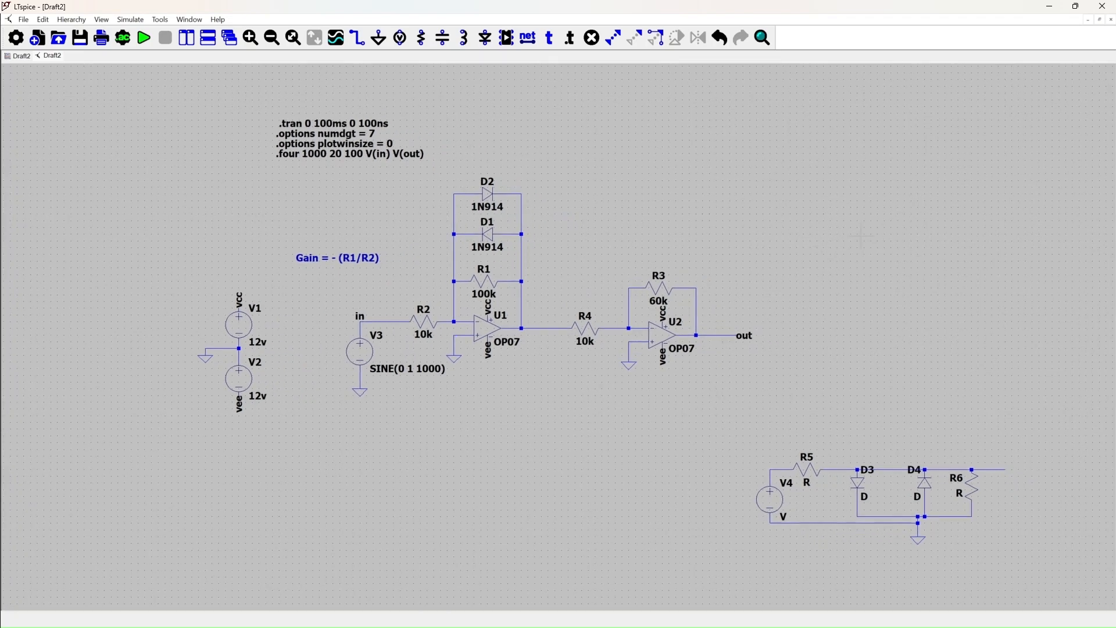